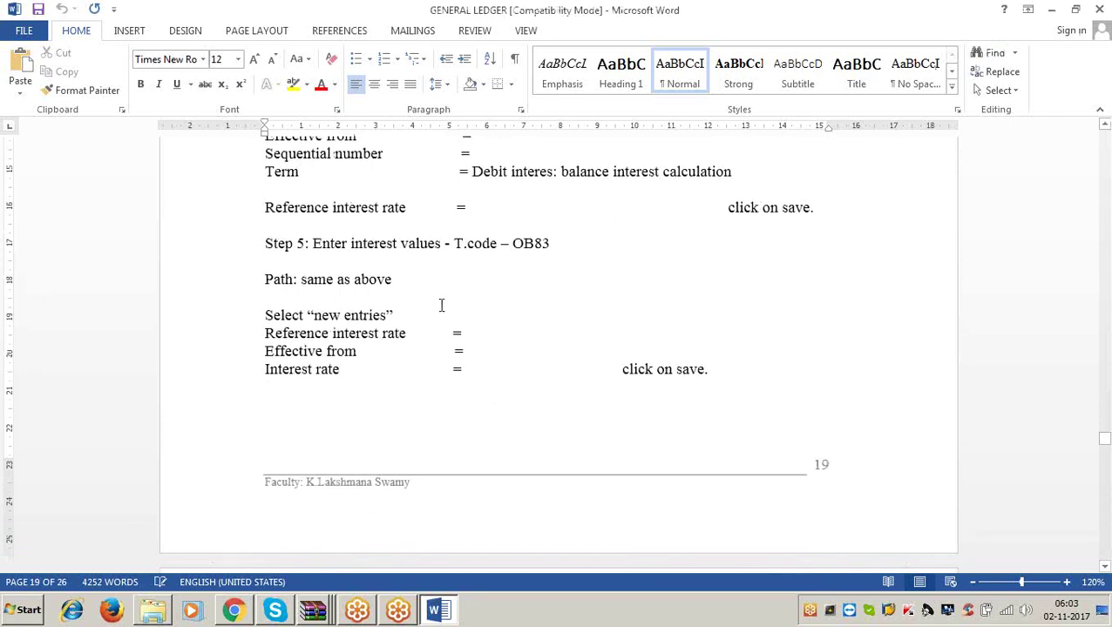
# - Review the Step 5 heading on entering interest values in the General Ledger notes and return to the desktop
pyautogui.moveTo(305, 244); pyautogui.dragTo(547, 246)
pyautogui.click(1053, 11)
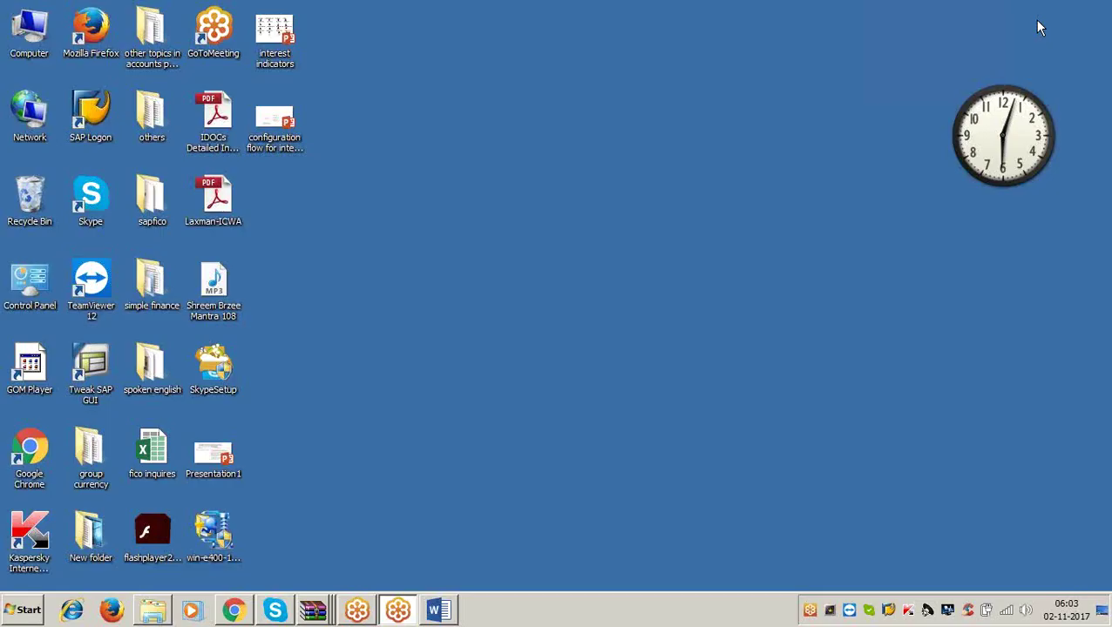
pyautogui.rightClick(671, 111)
pyautogui.click(699, 144)
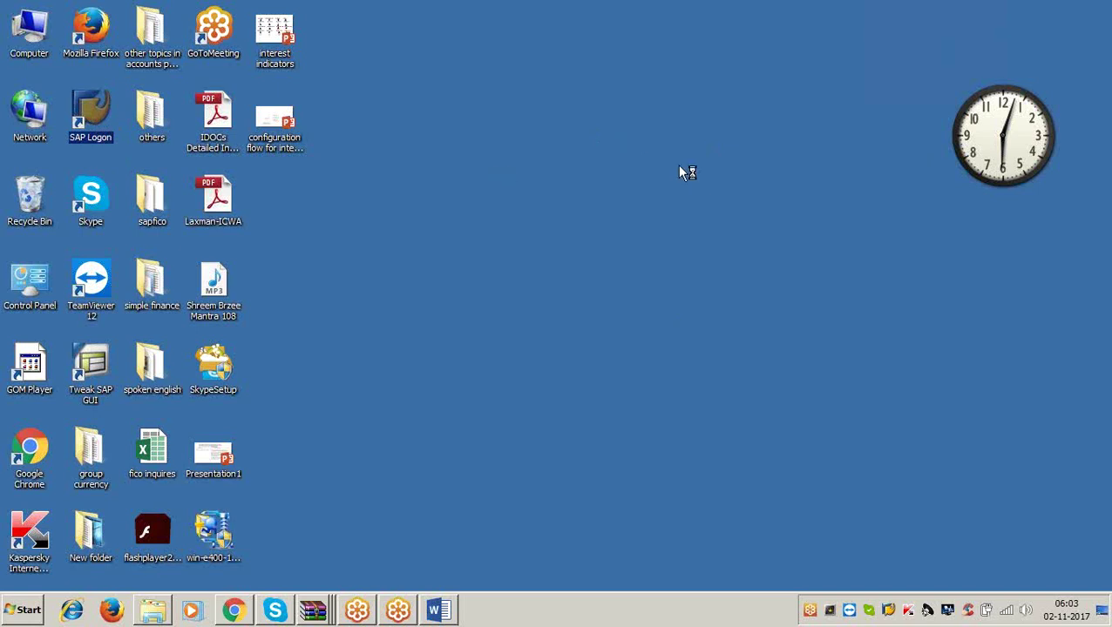
# - Log on to the SAP ECC EHP6 system with the user name and account password
pyautogui.click(597, 190)
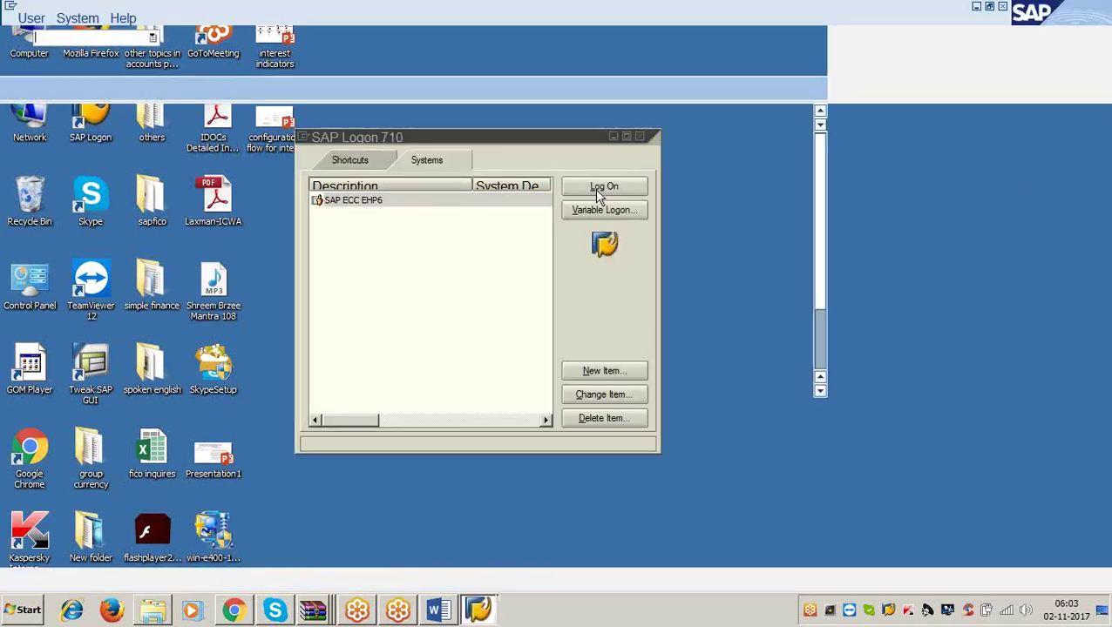
pyautogui.write('lakshman')
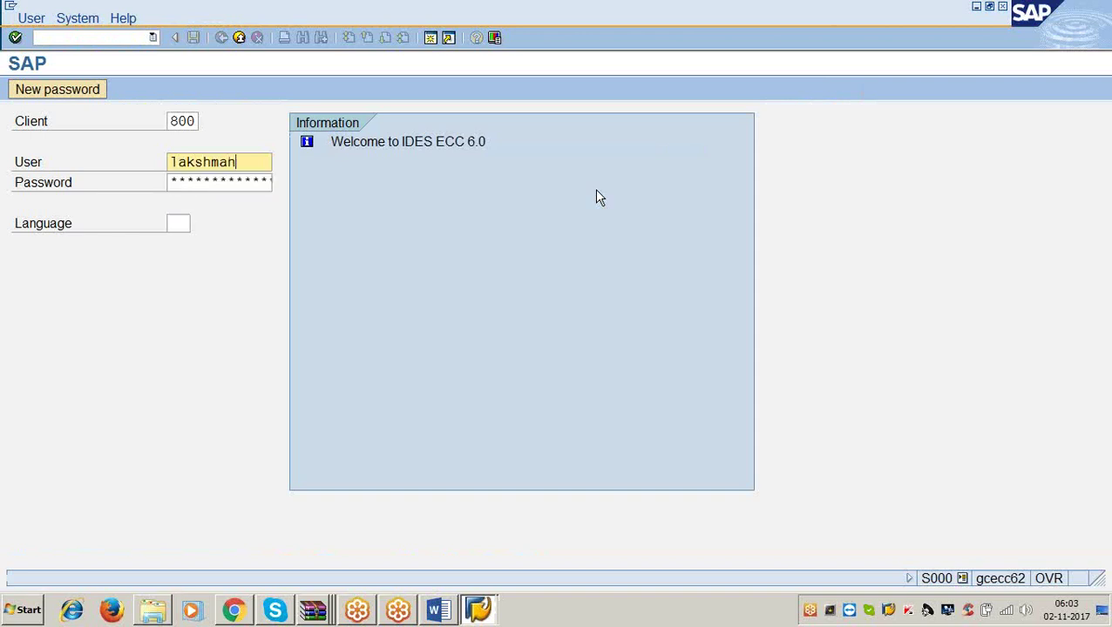
pyautogui.press('Tab')
pyautogui.write('******')
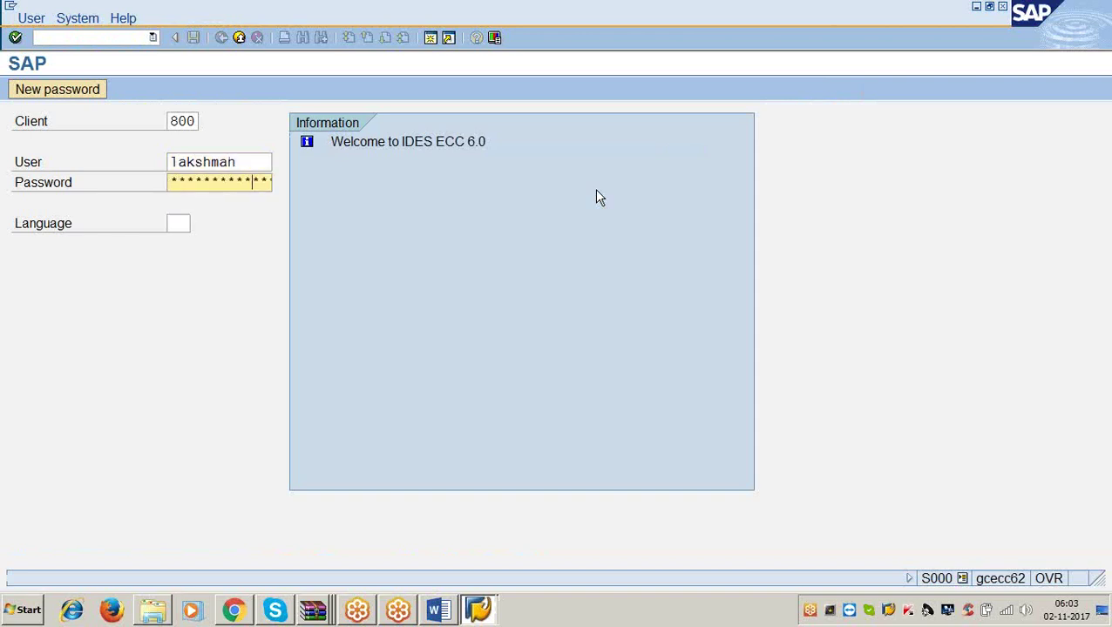
pyautogui.press('Return')
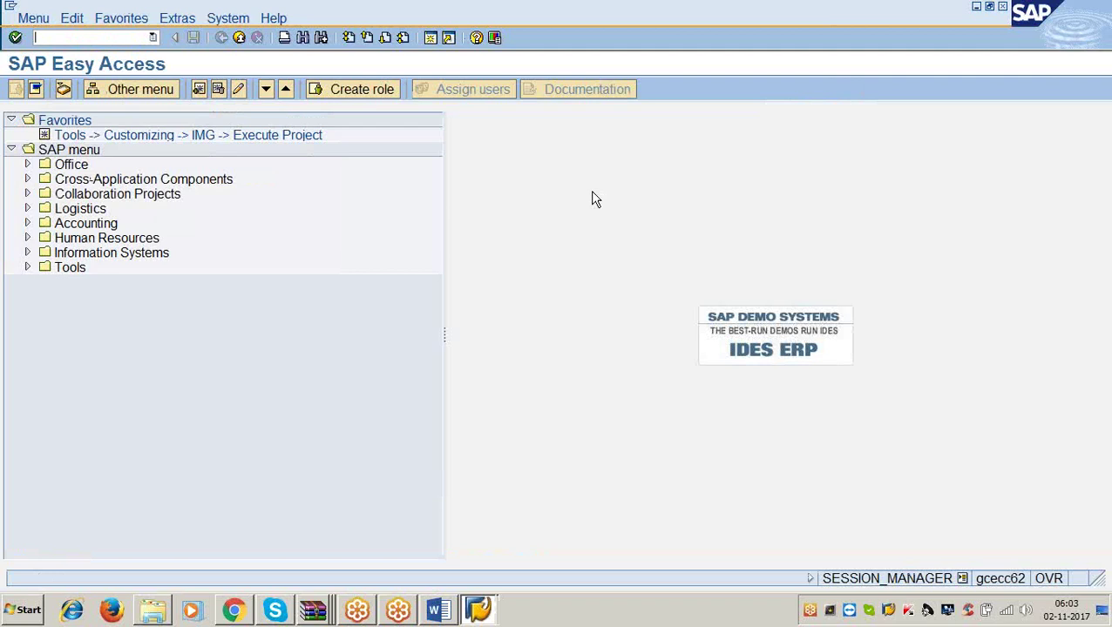
# - In the IMG, open Enter Interest Values within Financial Accounting, General Ledger Accounting, Business Transactions, Bank Account Interest Calculation, Interest Calculation
pyautogui.doubleClick(109, 134)
pyautogui.click(99, 99)
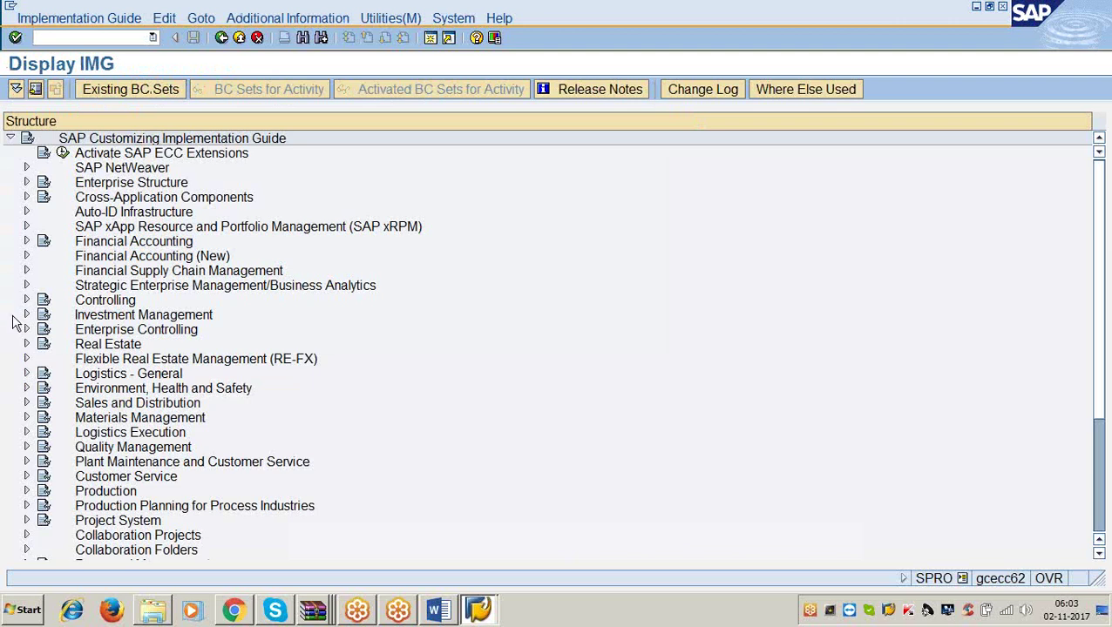
pyautogui.click(26, 242)
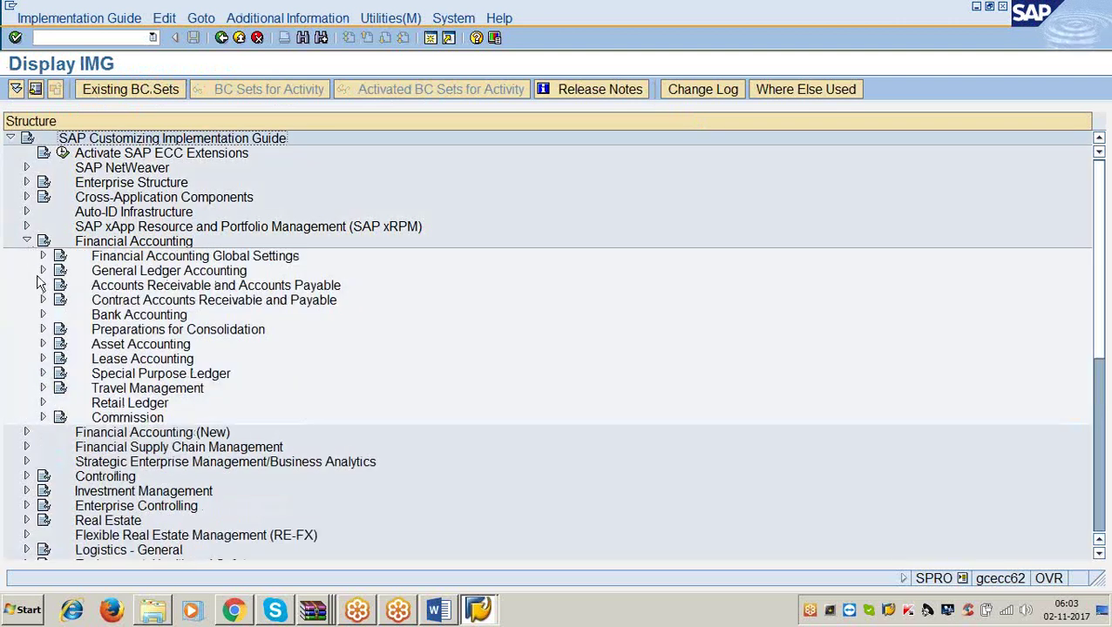
pyautogui.click(42, 271)
pyautogui.click(59, 300)
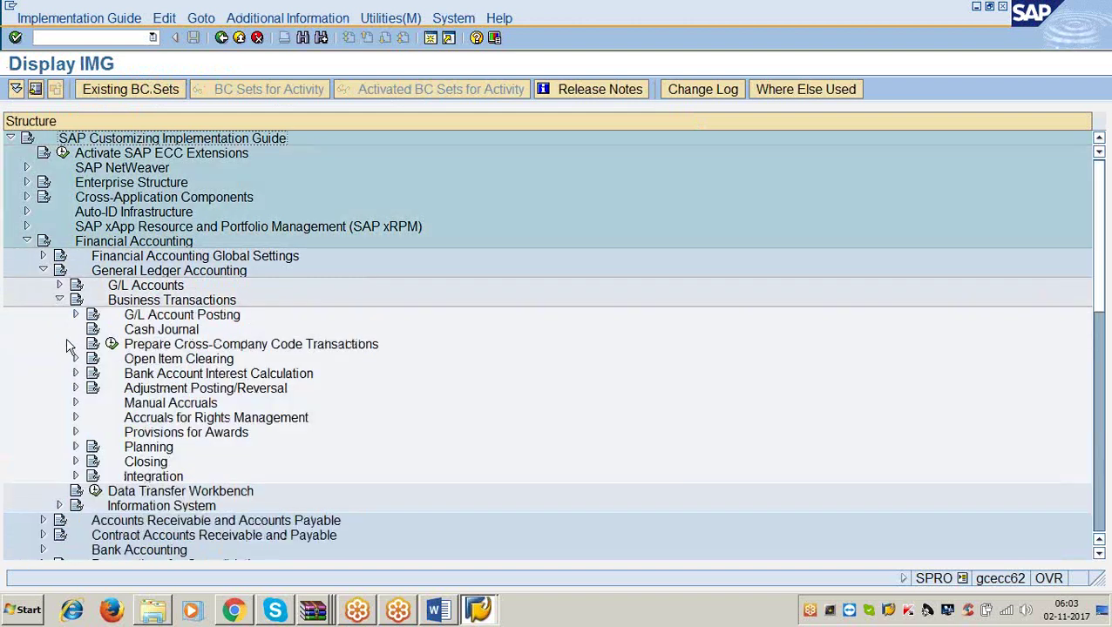
pyautogui.click(75, 374)
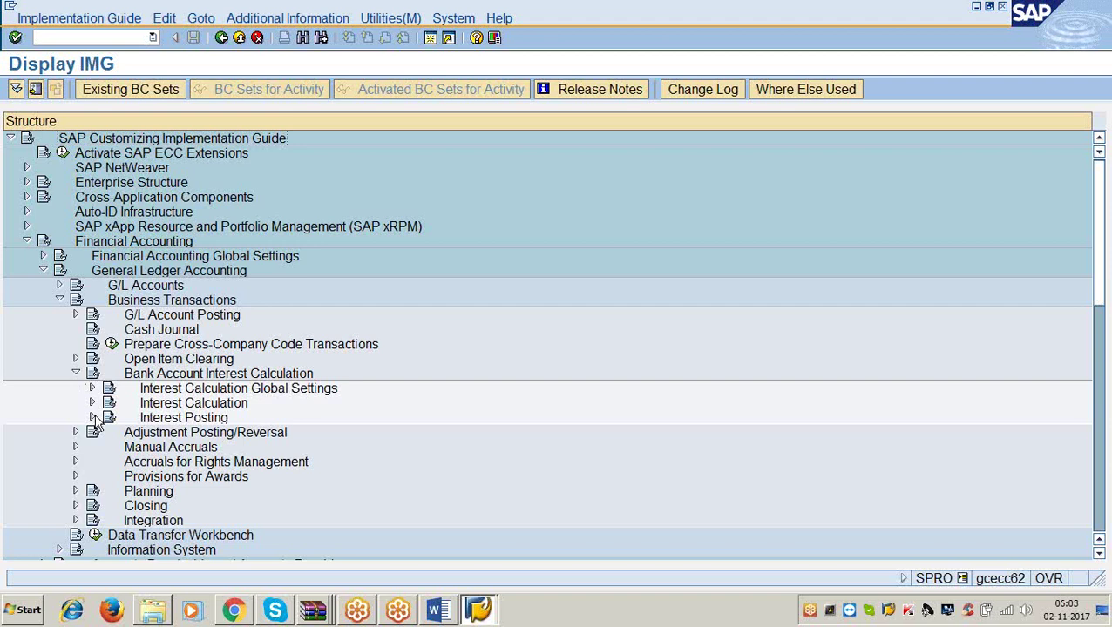
pyautogui.click(92, 404)
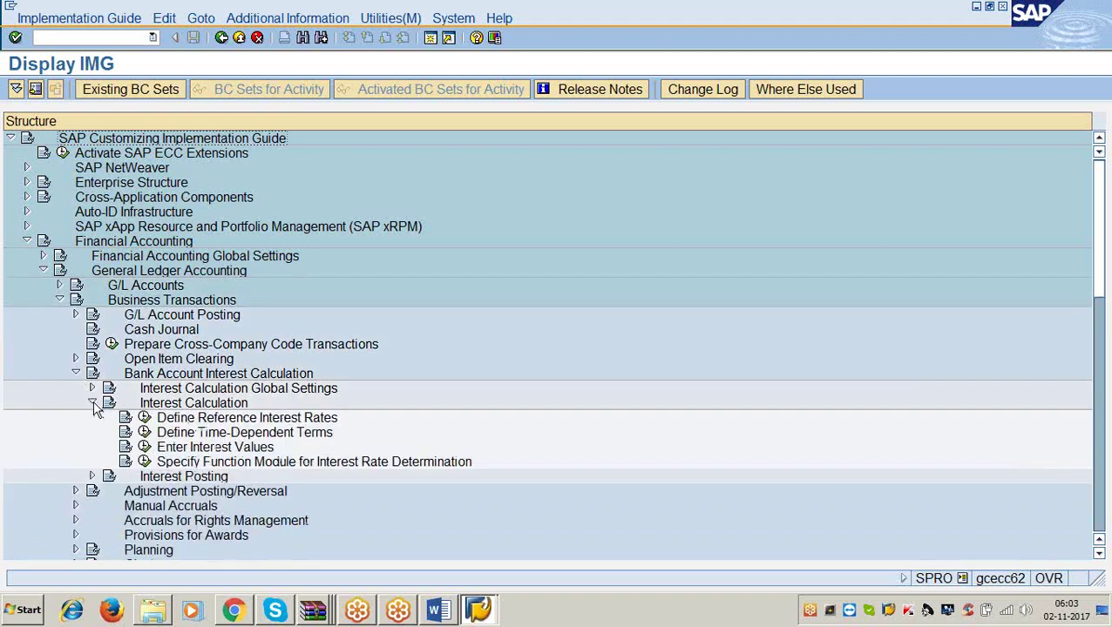
pyautogui.click(145, 448)
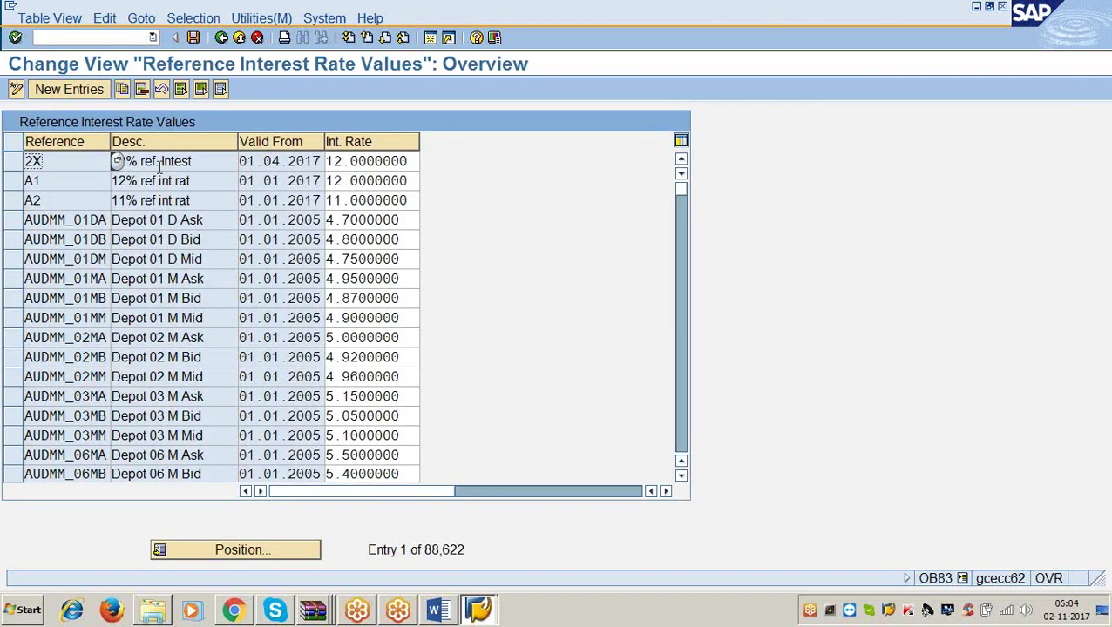
# - Create a new reference interest rate value for b1, valid from 1.1.2017, with an interest rate of 12
pyautogui.click(69, 89)
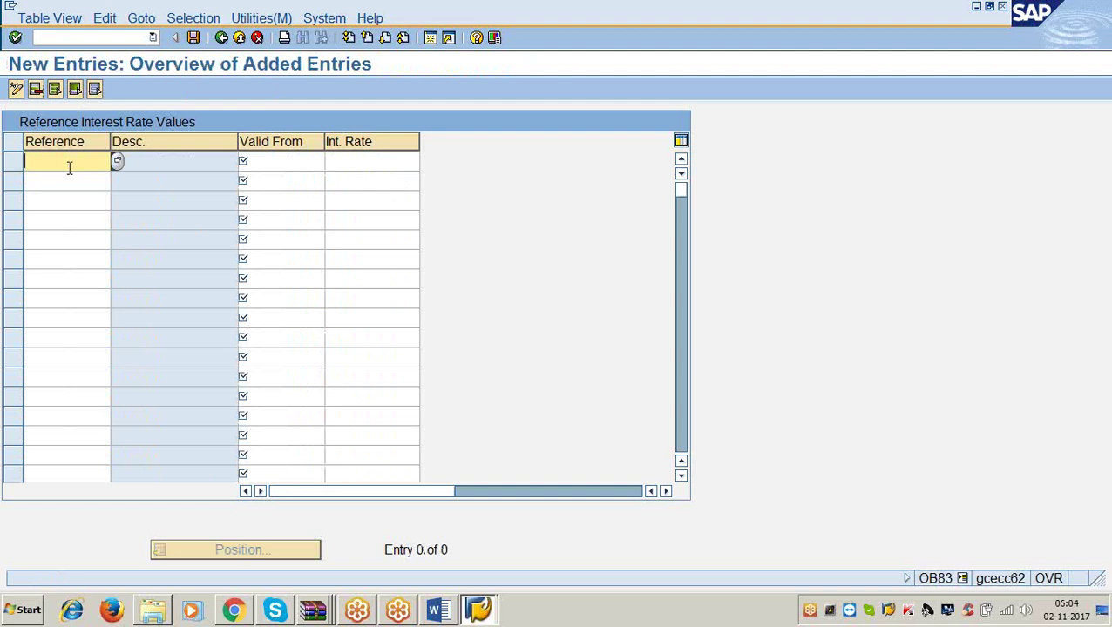
pyautogui.write('bl')
pyautogui.press('Tab')
pyautogui.write('1.1.2017')
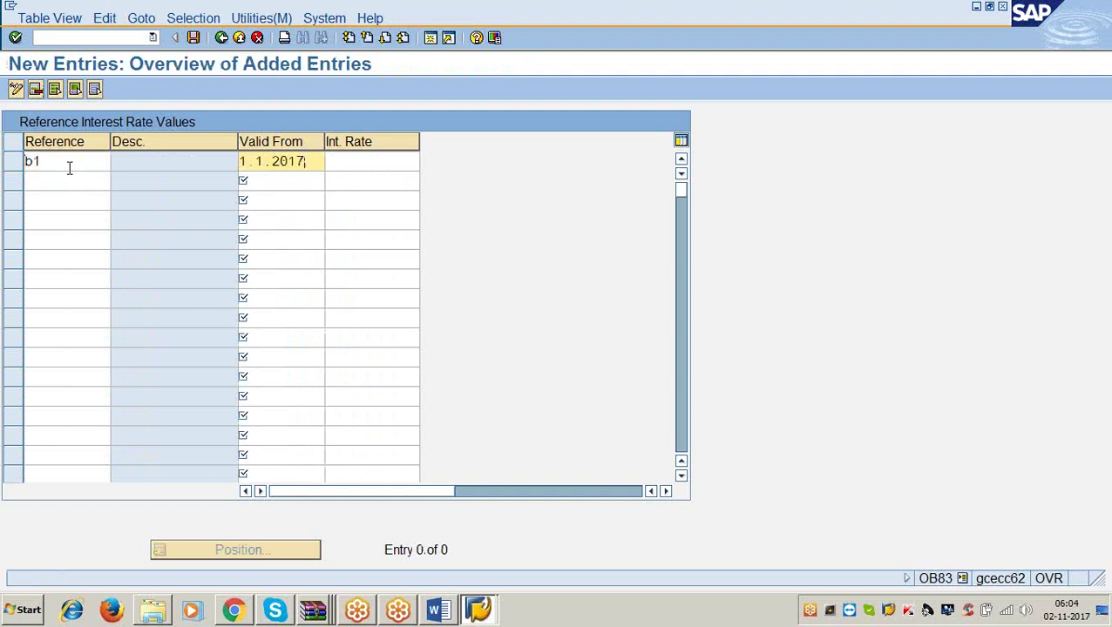
pyautogui.press('Tab')
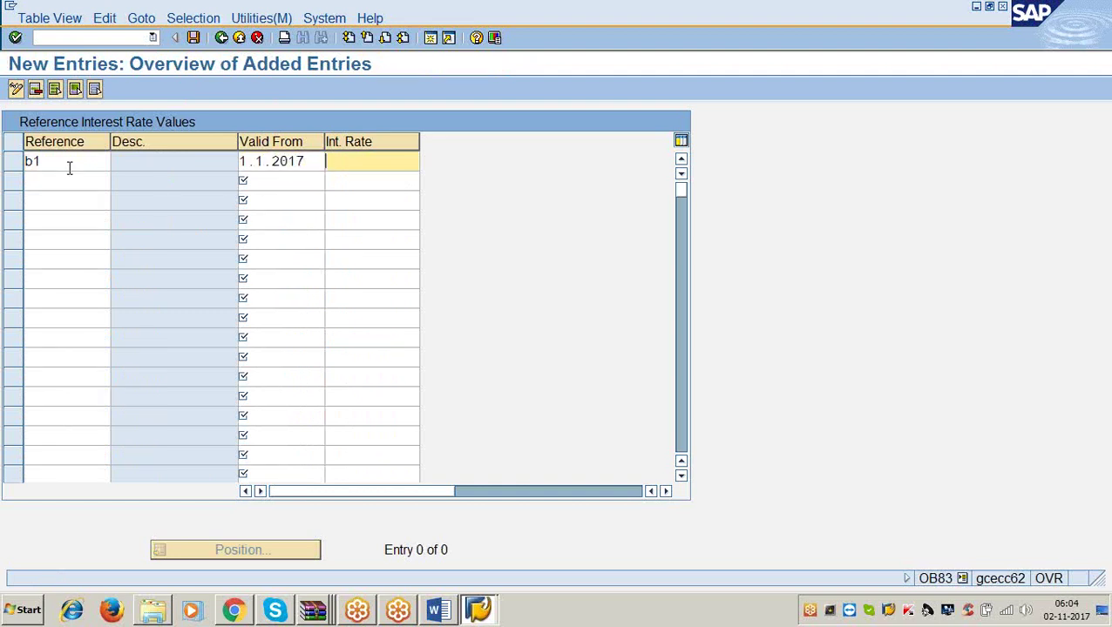
pyautogui.write('12')
pyautogui.click(69, 168)
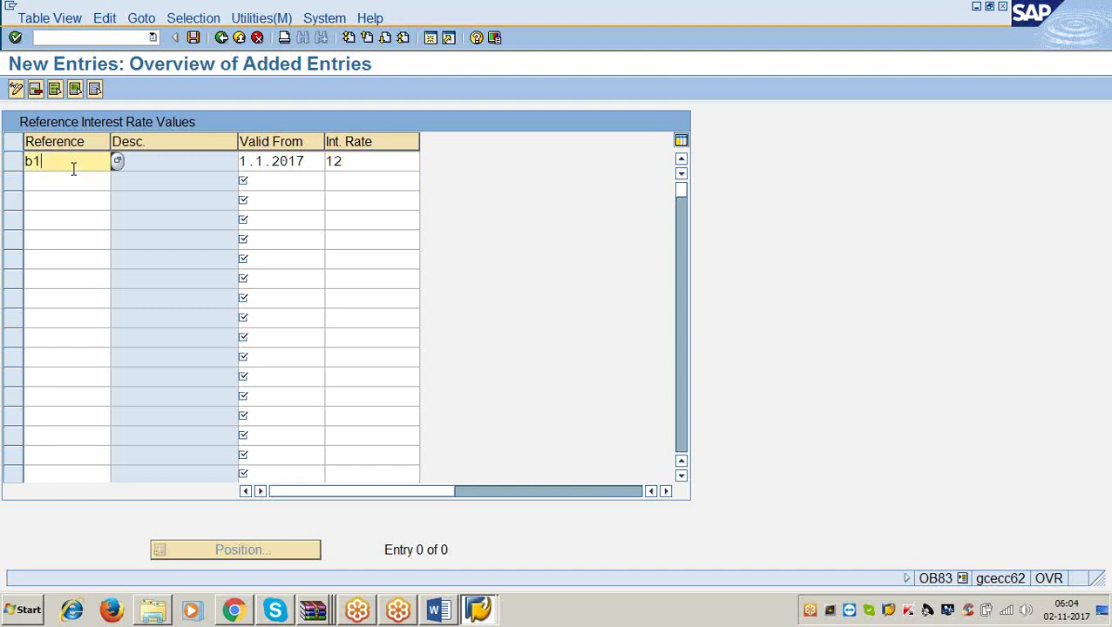
pyautogui.click(359, 163)
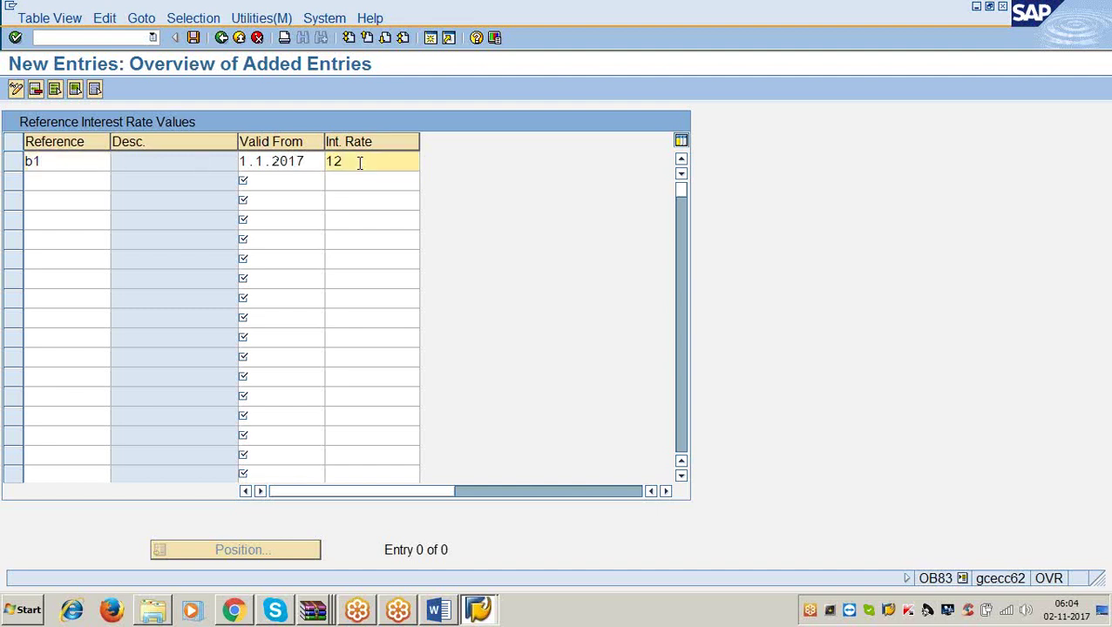
# - Add a second entry with reference b1, valid from 1.1.2017, and an interest rate of 11
pyautogui.click(54, 183)
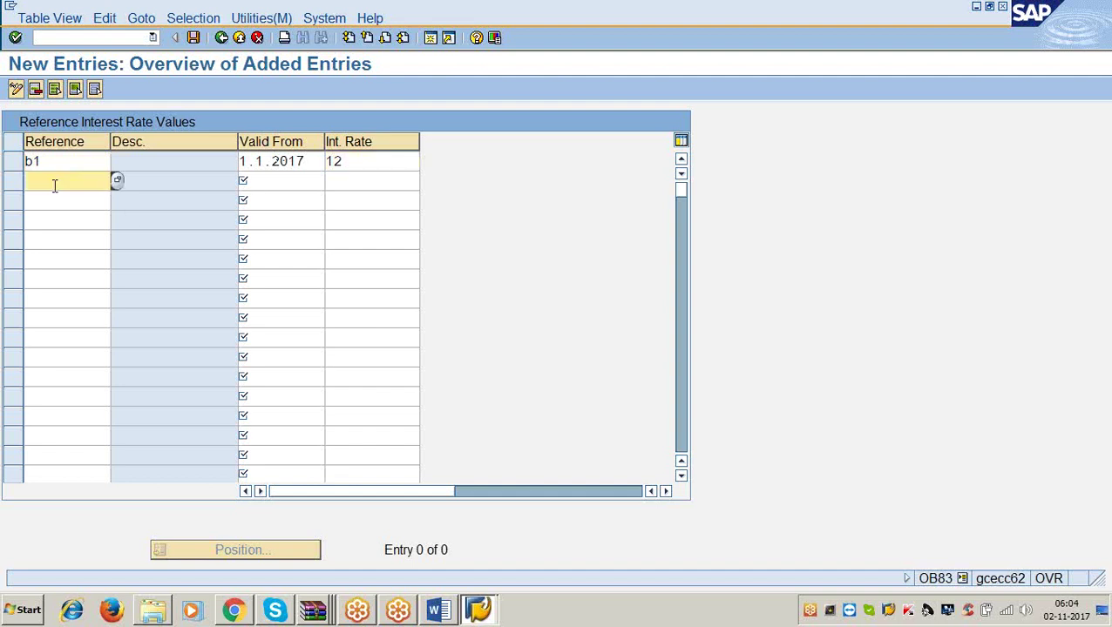
pyautogui.write('b1')
pyautogui.press('Tab')
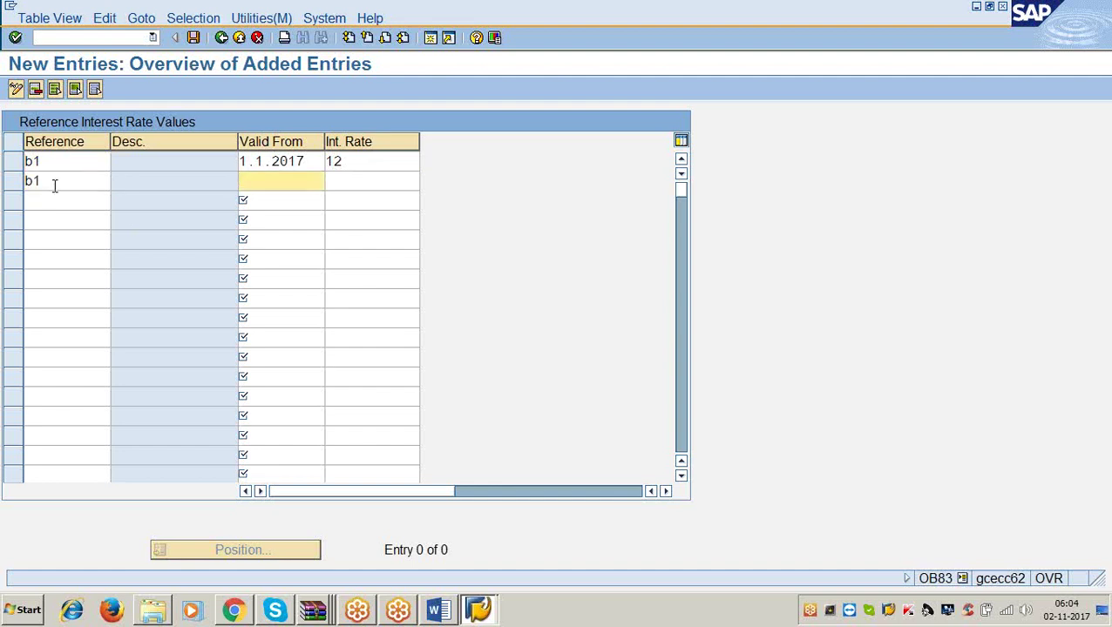
pyautogui.write('1.')
pyautogui.write('.')
pyautogui.write('1.2017')
pyautogui.press('Tab')
pyautogui.write('11')
pyautogui.click(45, 202)
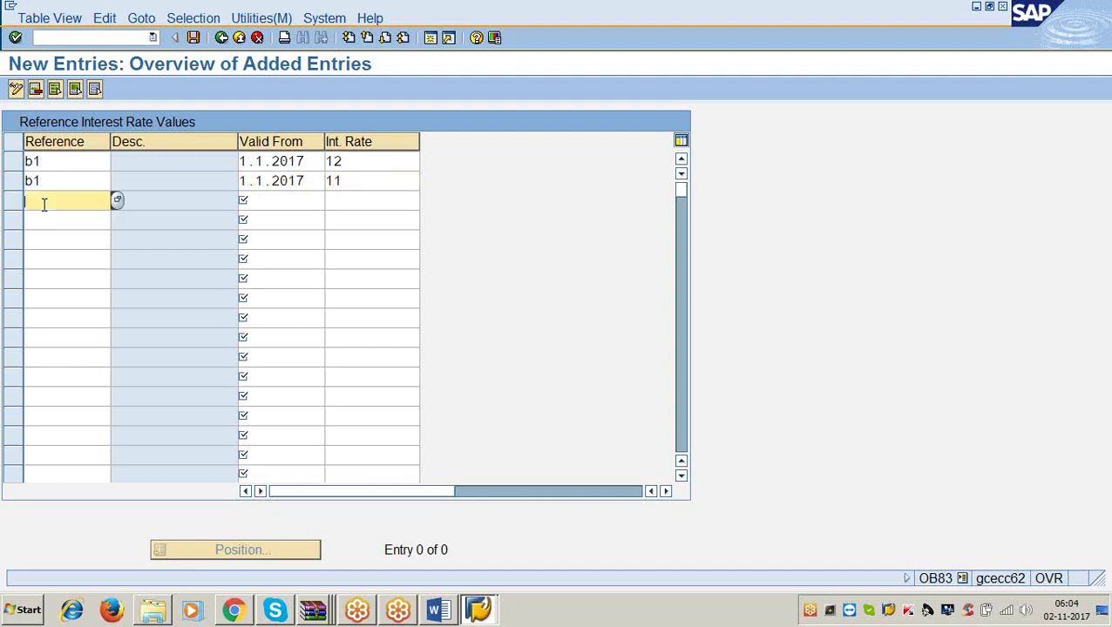
pyautogui.click(373, 202)
pyautogui.click(360, 218)
pyautogui.click(355, 237)
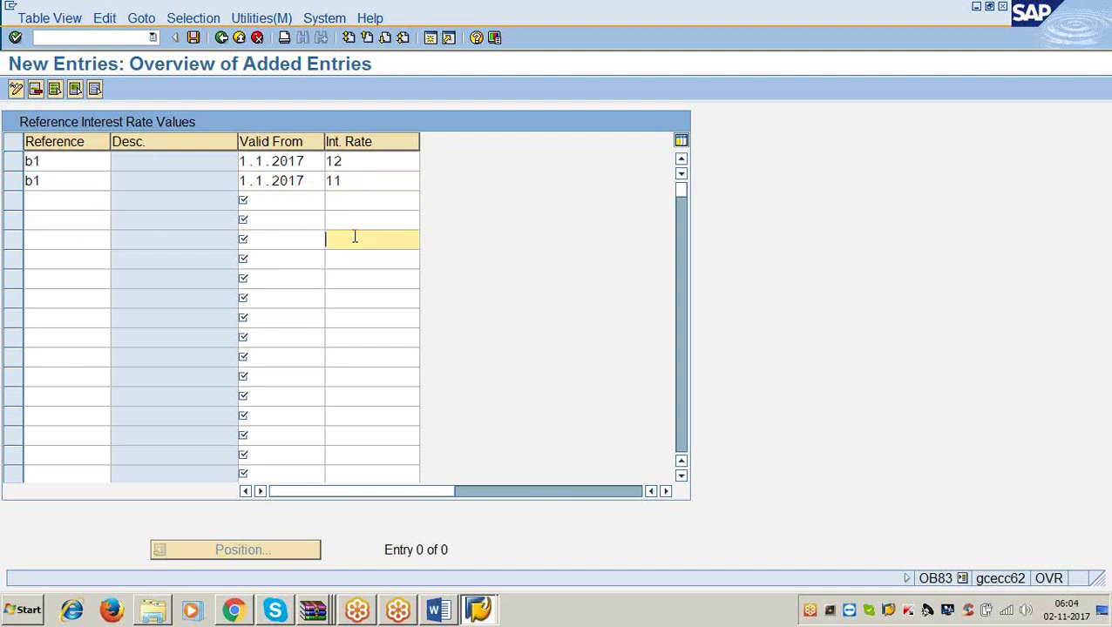
pyautogui.click(339, 279)
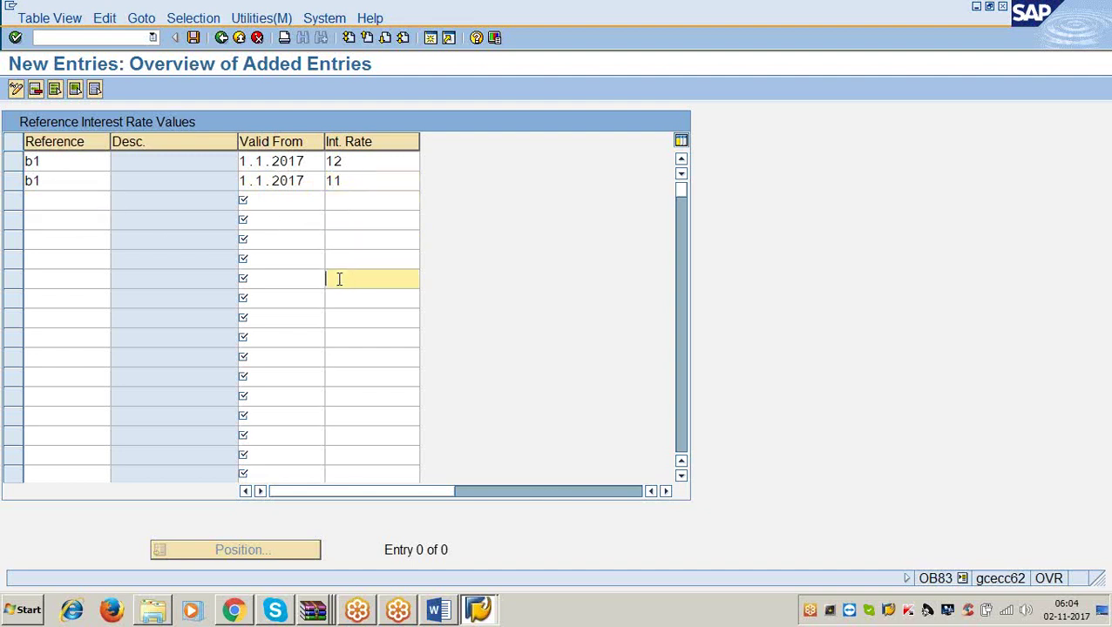
pyautogui.click(71, 180)
pyautogui.click(67, 201)
pyautogui.click(64, 220)
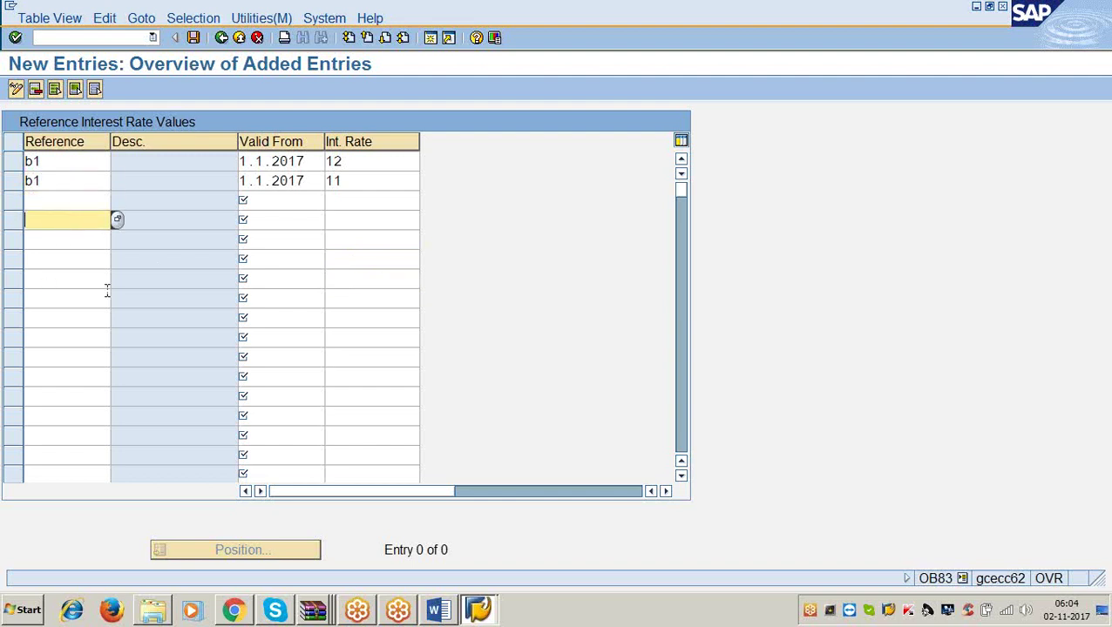
# - Change the second entry's reference to B2 and save both interest values under the proposed customizing request
pyautogui.click(193, 39)
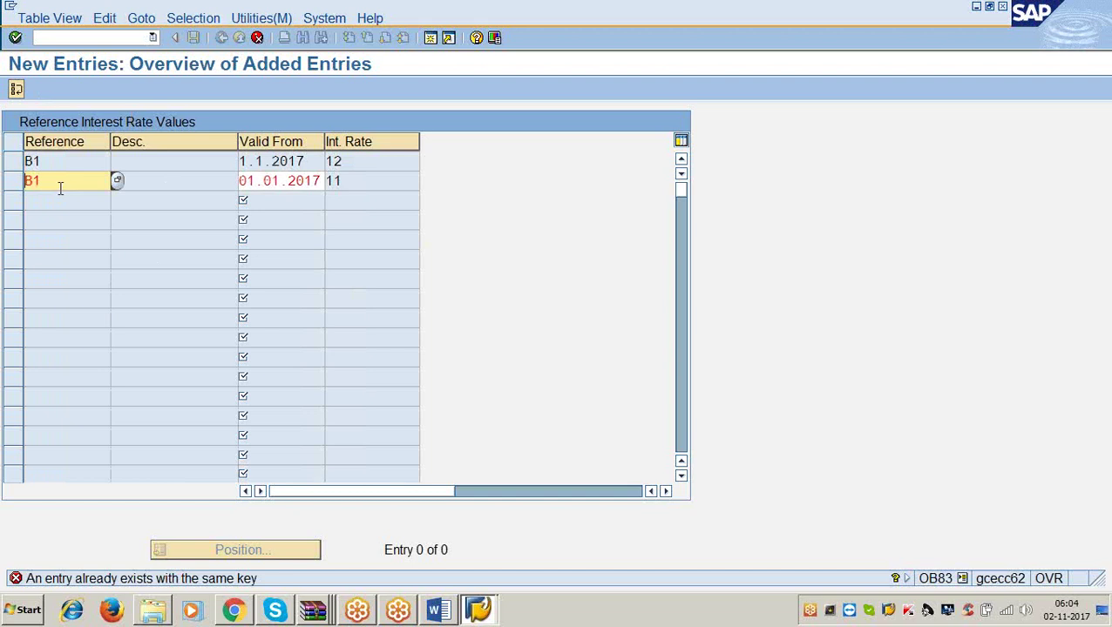
pyautogui.press('BackSpace')
pyautogui.write('2')
pyautogui.hotkey('ctrl', 's')
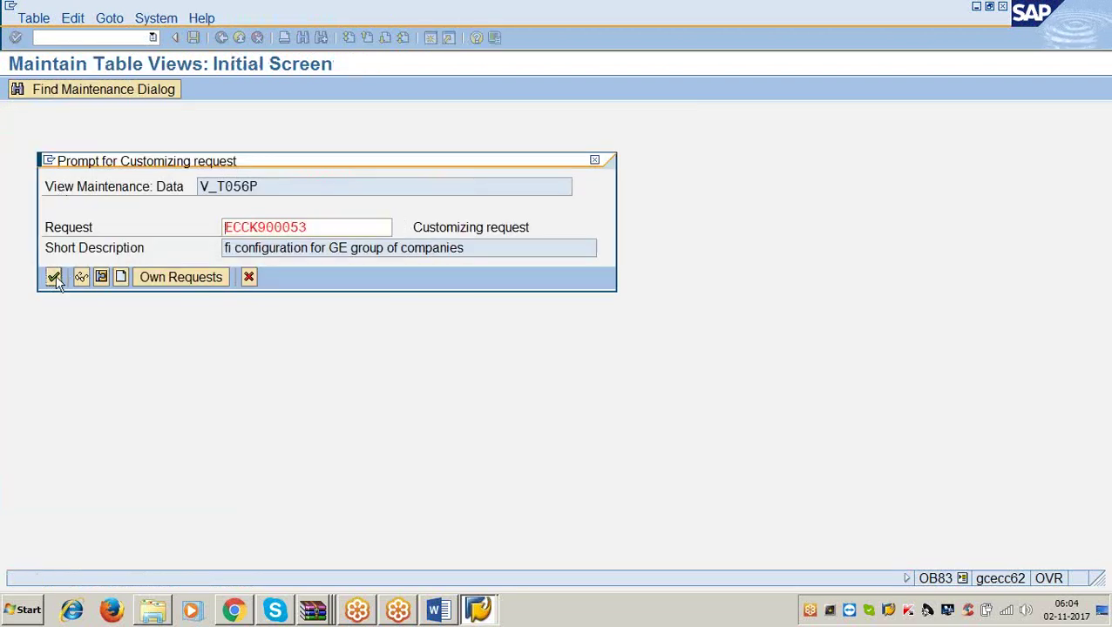
pyautogui.click(53, 277)
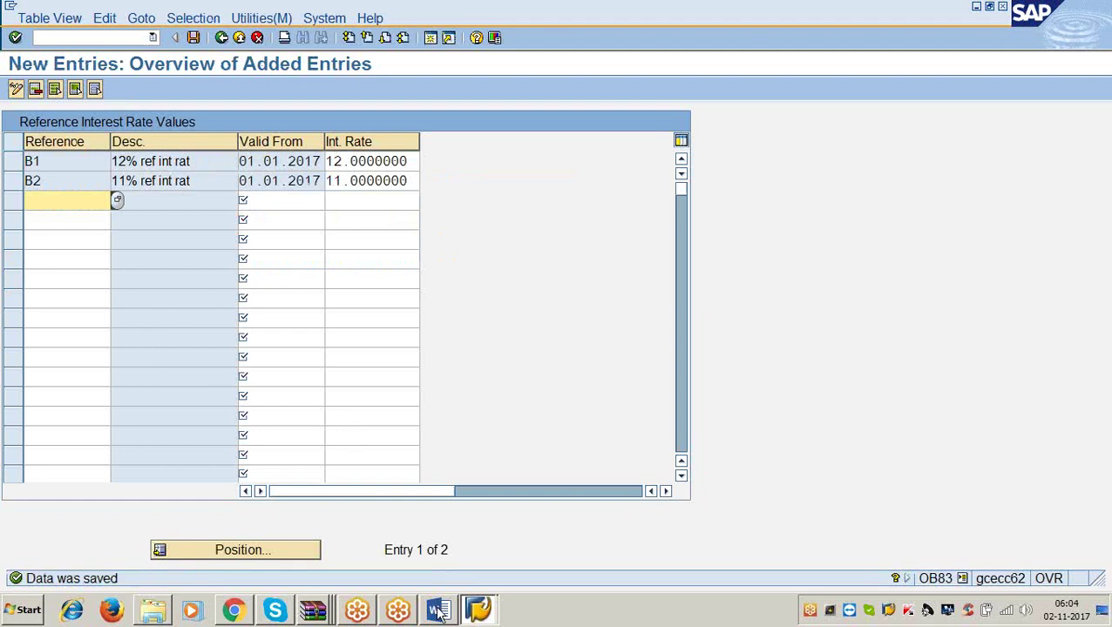
# - Switch to the Word notes, review Step 6 on creating the interest account with T.code FS00, and return to SAP
pyautogui.click(439, 612)
pyautogui.scroll(-5, 424, 447)
pyautogui.scroll(-5, 423, 447)
pyautogui.click(608, 168)
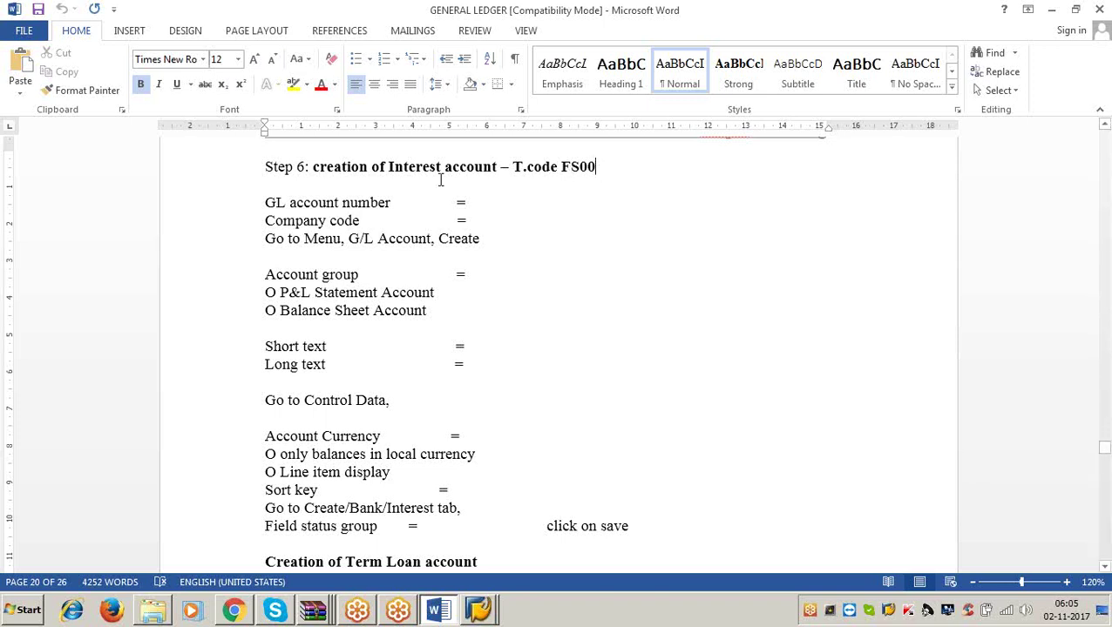
pyautogui.moveTo(388, 166); pyautogui.dragTo(596, 166)
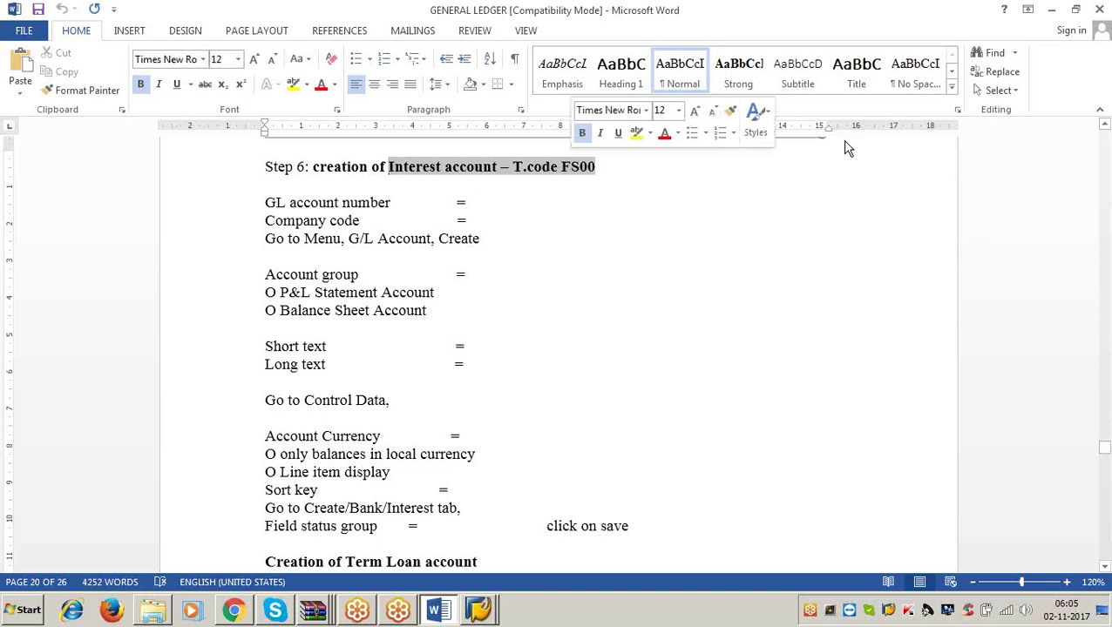
pyautogui.click(1051, 10)
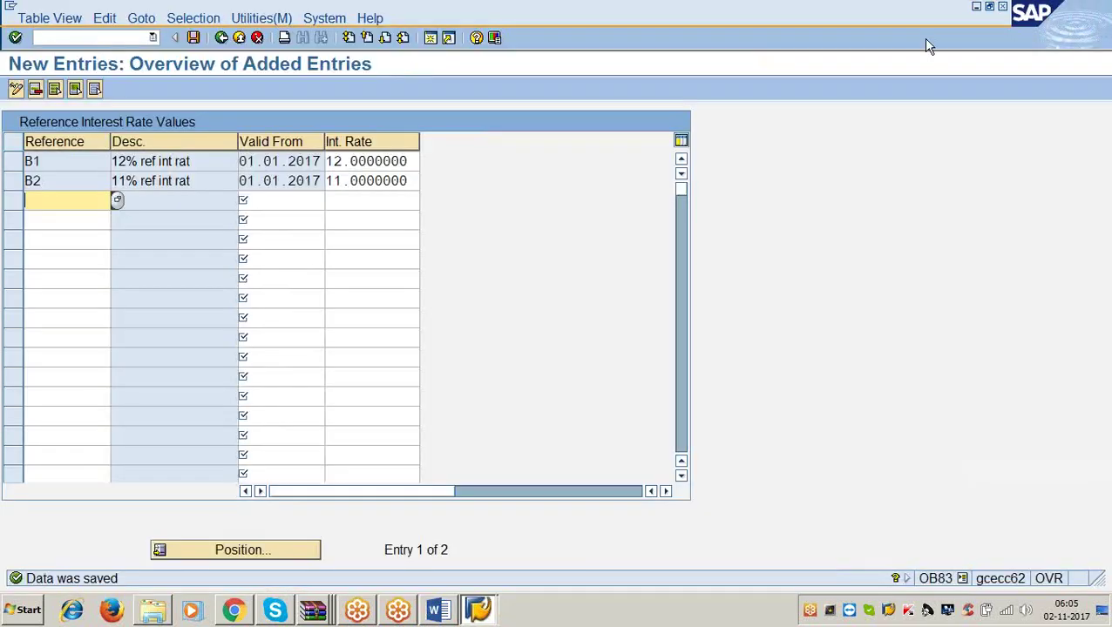
# - Open transaction OBD4 in a new session and position the G/L account groups list at chart of accounts 3366
pyautogui.click(430, 38)
pyautogui.write('/nobd4')
pyautogui.press('Return')
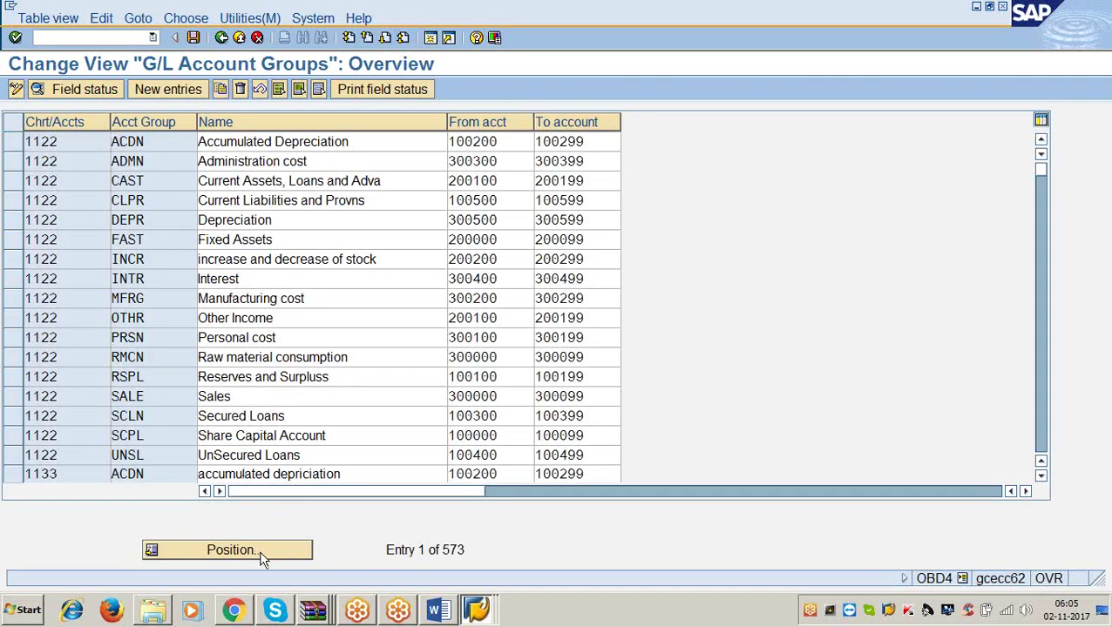
pyautogui.click(261, 552)
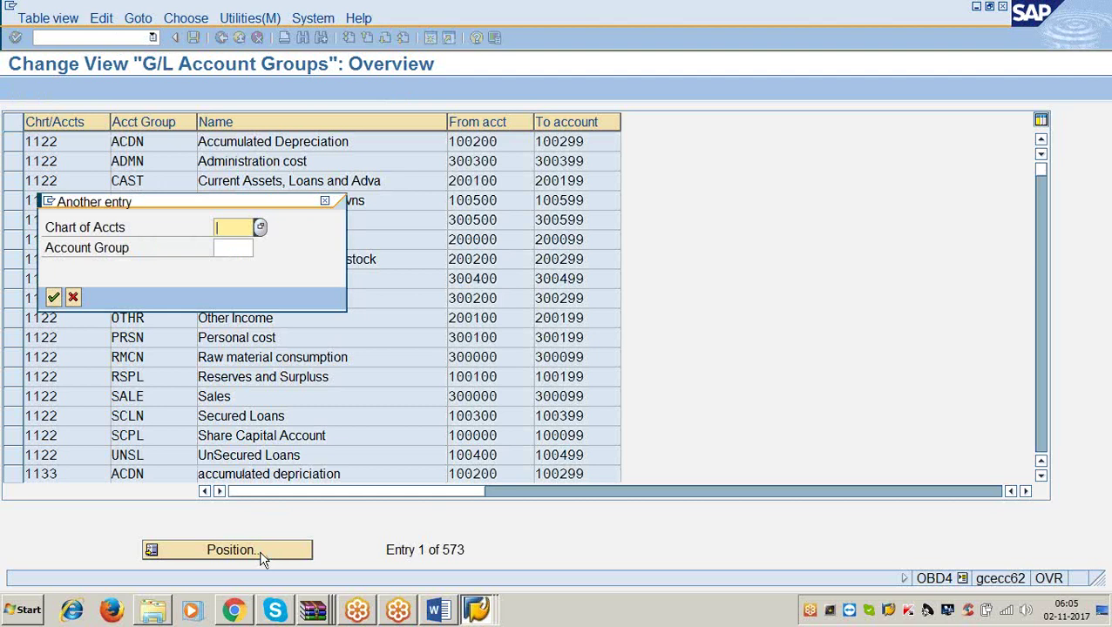
pyautogui.write('3366')
pyautogui.press('Return')
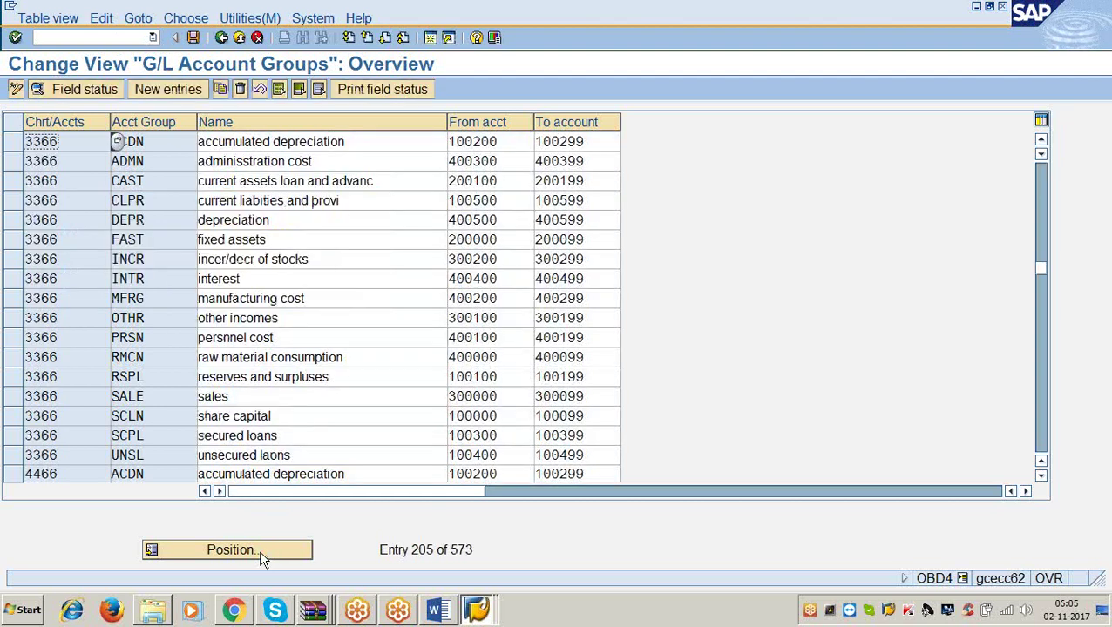
# - Examine the from and to account numbers of the interest account group INTR in chart 3366
pyautogui.click(258, 279)
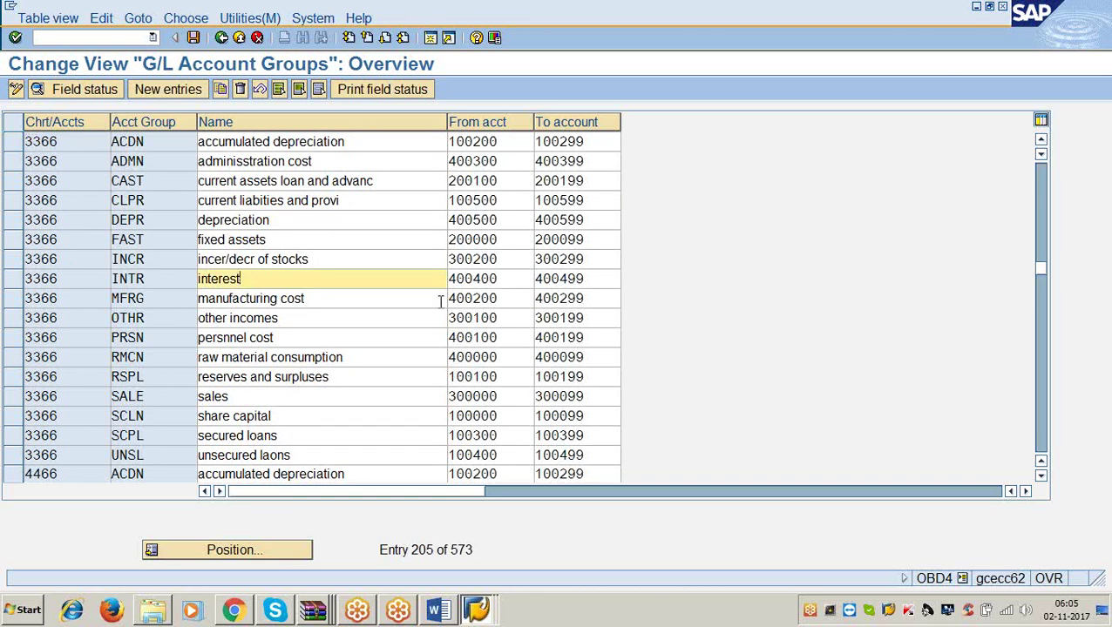
pyautogui.moveTo(503, 279); pyautogui.dragTo(433, 290)
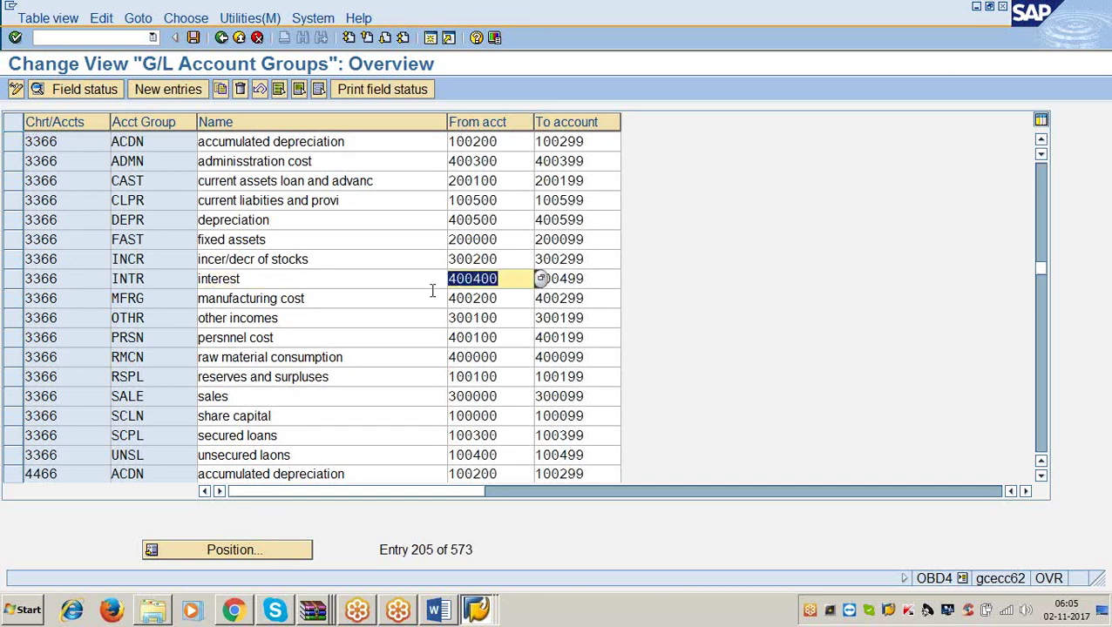
pyautogui.click(597, 278)
pyautogui.moveTo(598, 278); pyautogui.dragTo(516, 288)
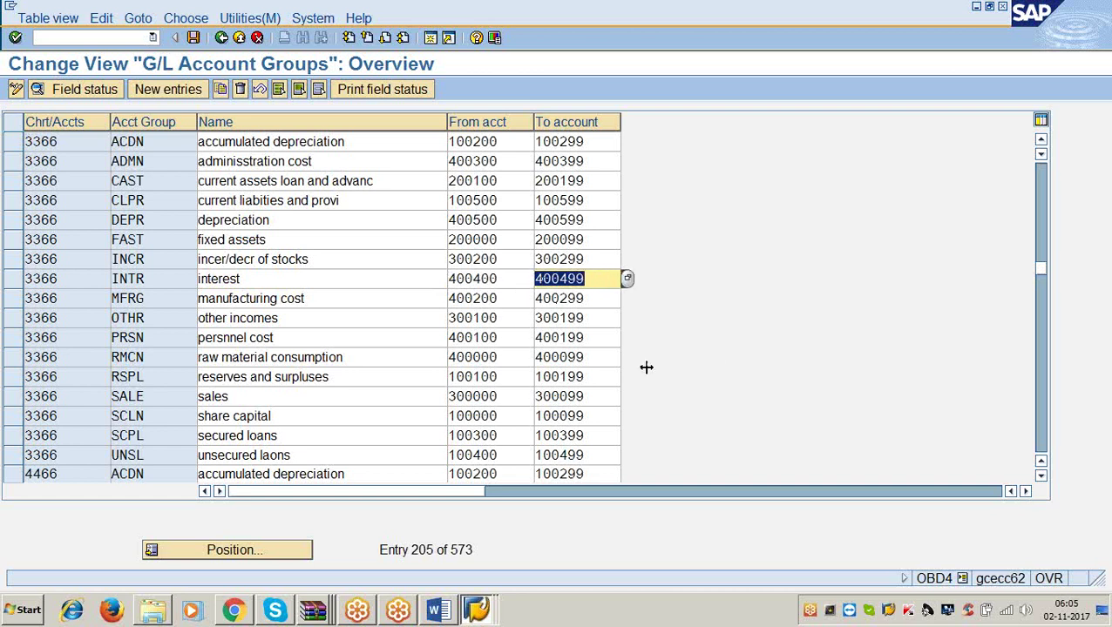
# - Check the starting account number of the interest group, and open transaction FS00 in a new session
pyautogui.click(330, 284)
pyautogui.click(500, 279)
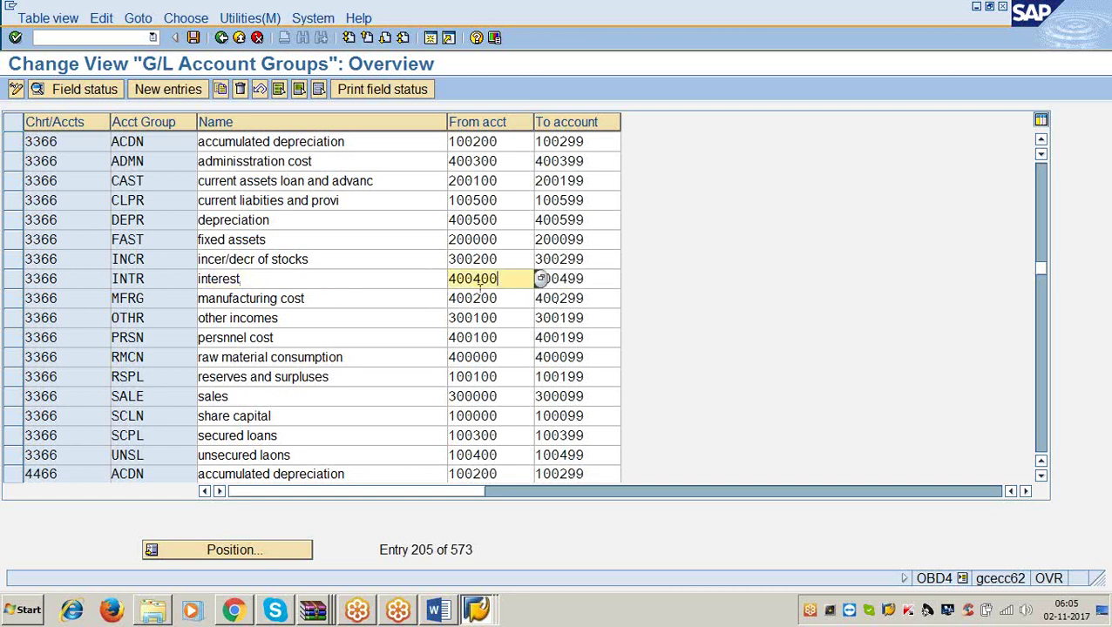
pyautogui.click(431, 40)
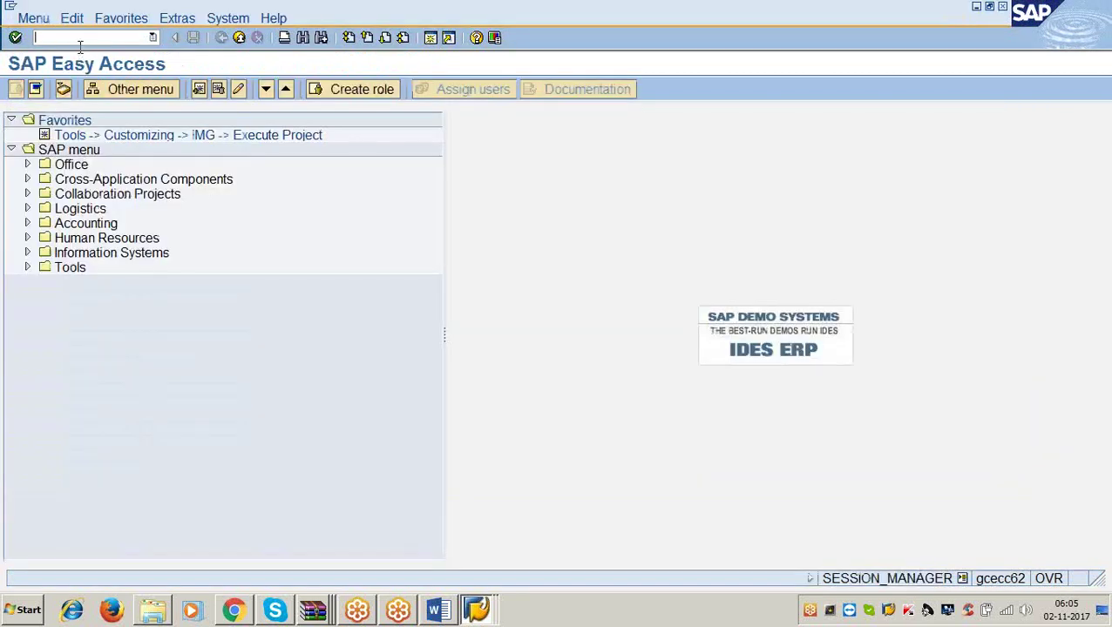
pyautogui.write('fs00')
pyautogui.press('Return')
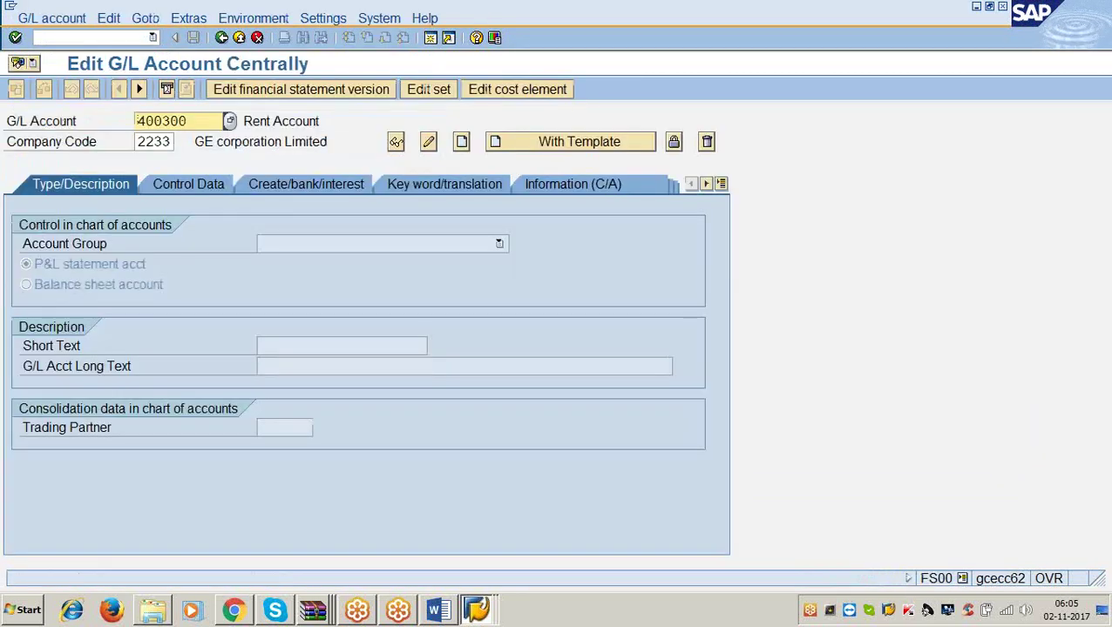
# - Start creating G/L account 400400 in company code 3366
pyautogui.press('BackSpace')
pyautogui.press('BackSpace')
pyautogui.press('BackSpace')
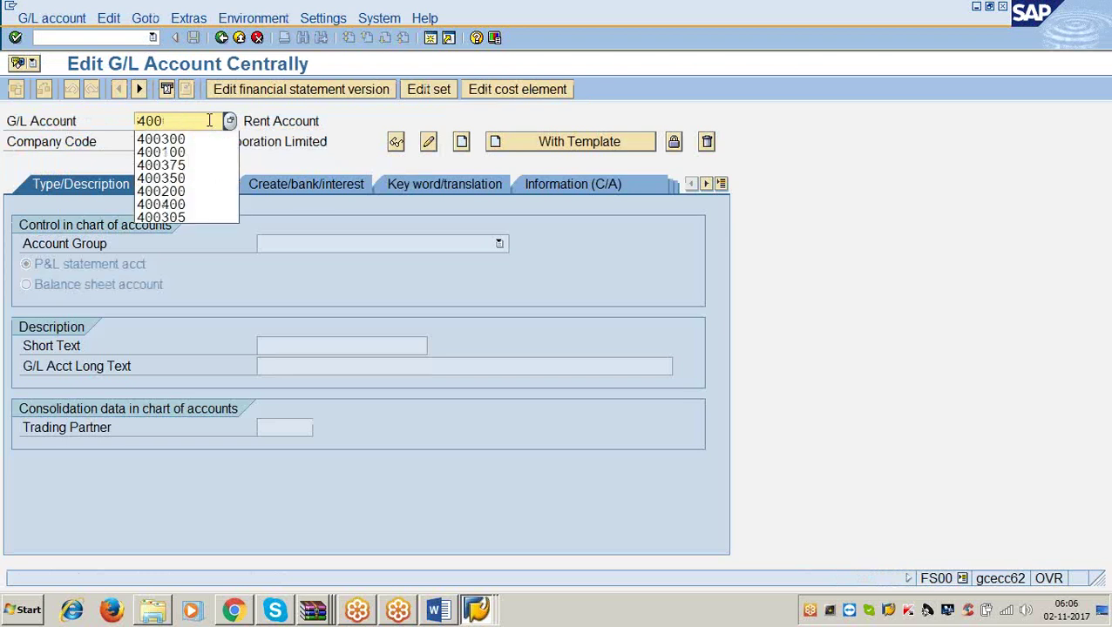
pyautogui.write('400')
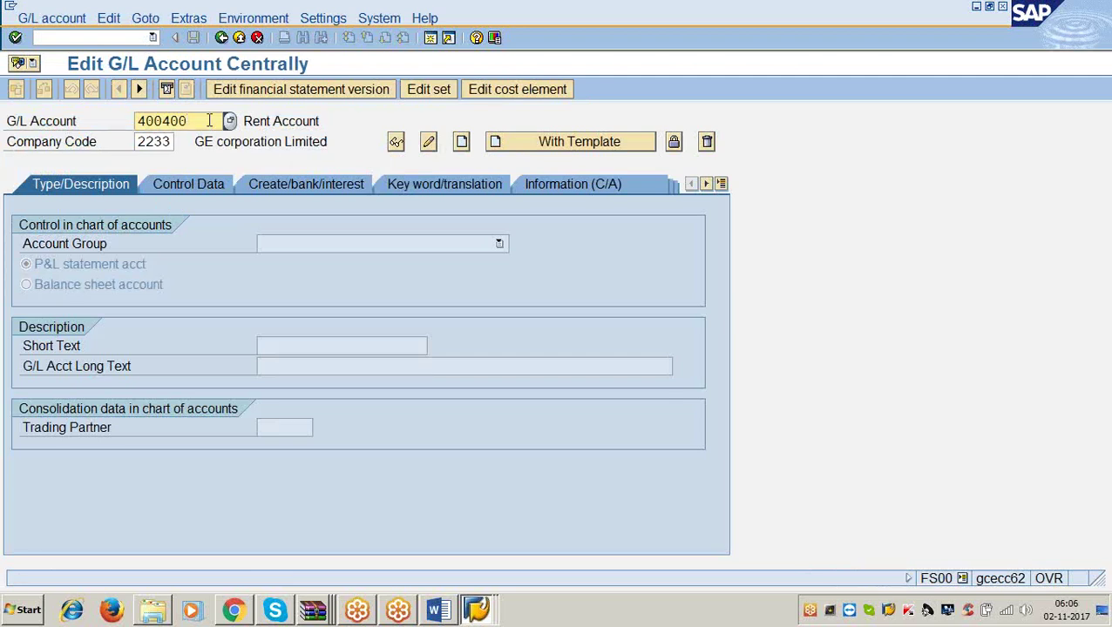
pyautogui.press('Tab')
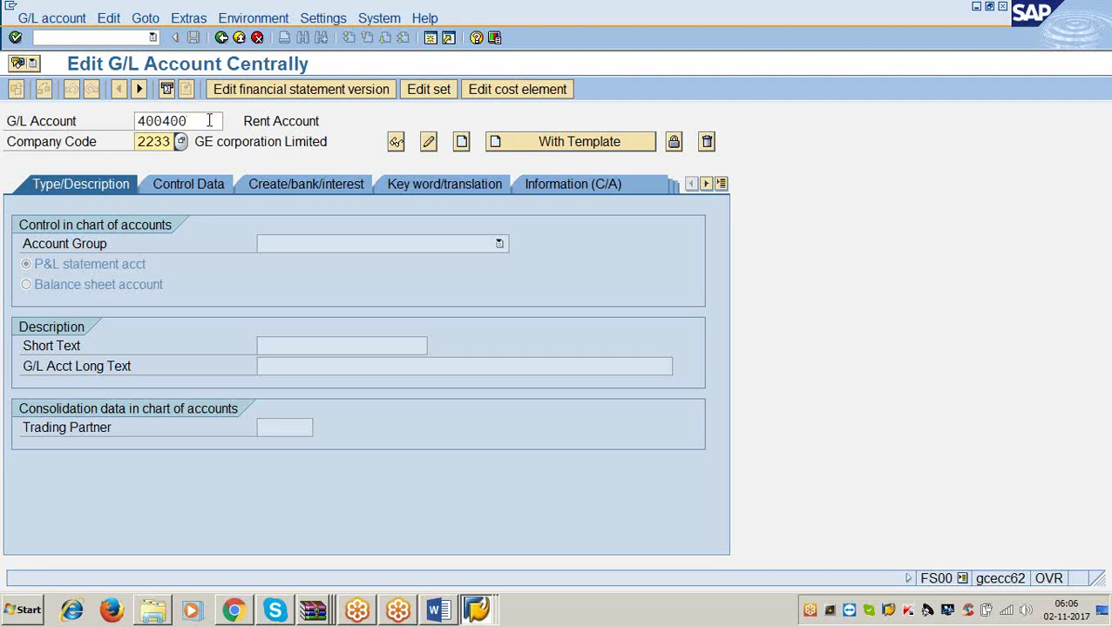
pyautogui.write('3366')
pyautogui.click(55, 20)
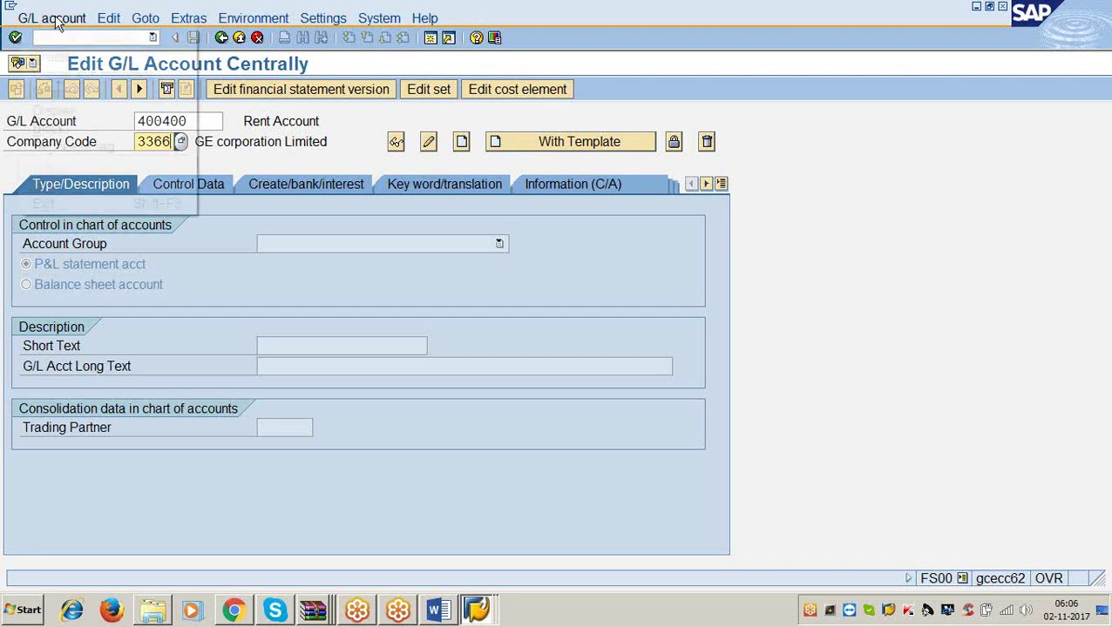
pyautogui.click(52, 57)
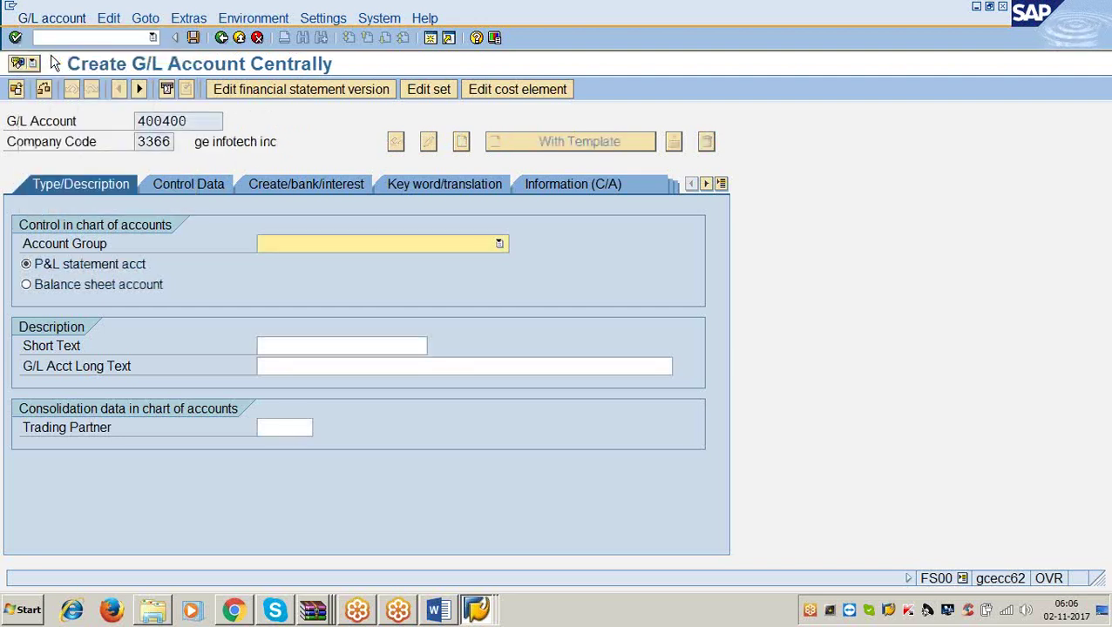
# - Assign the account group interest and enter "interest a/c" as both the short text and the G/L account long text
pyautogui.click(499, 245)
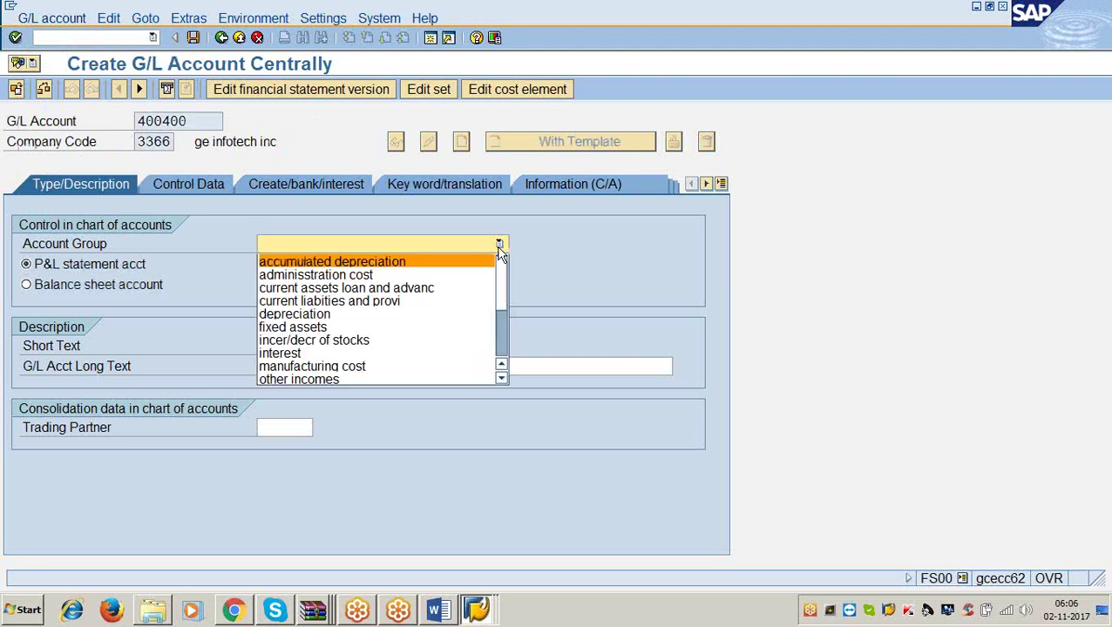
pyautogui.click(442, 354)
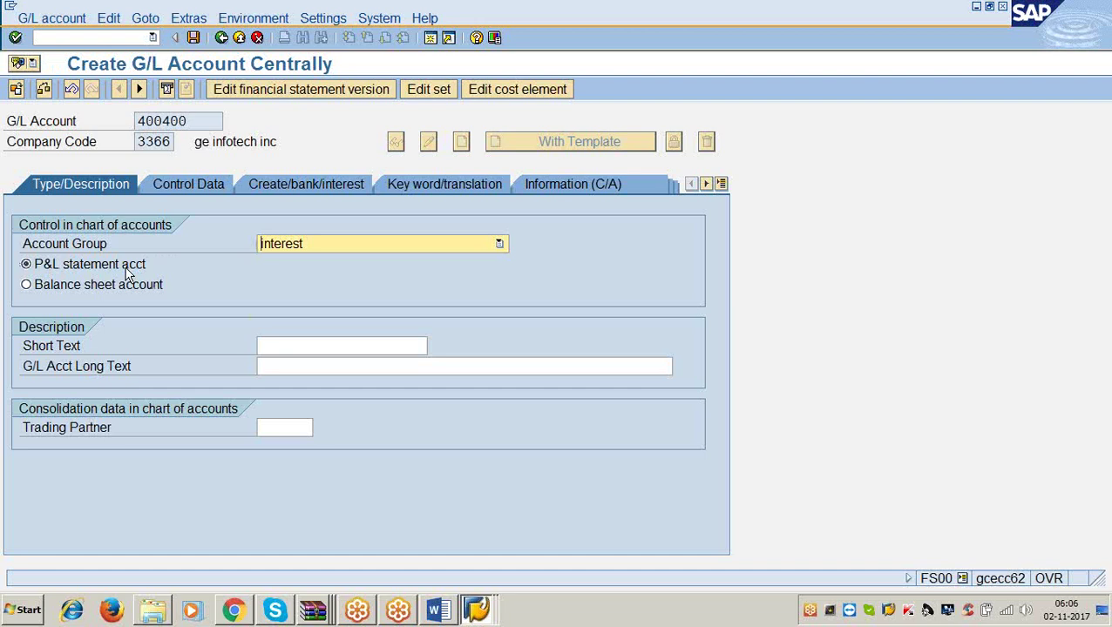
pyautogui.click(298, 345)
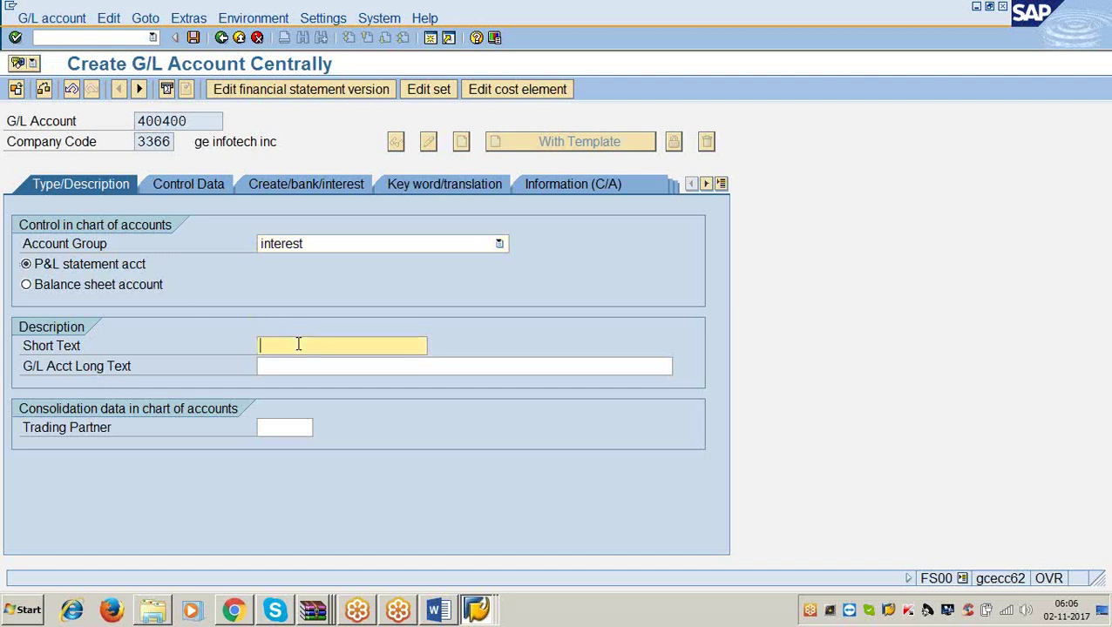
pyautogui.write('intere')
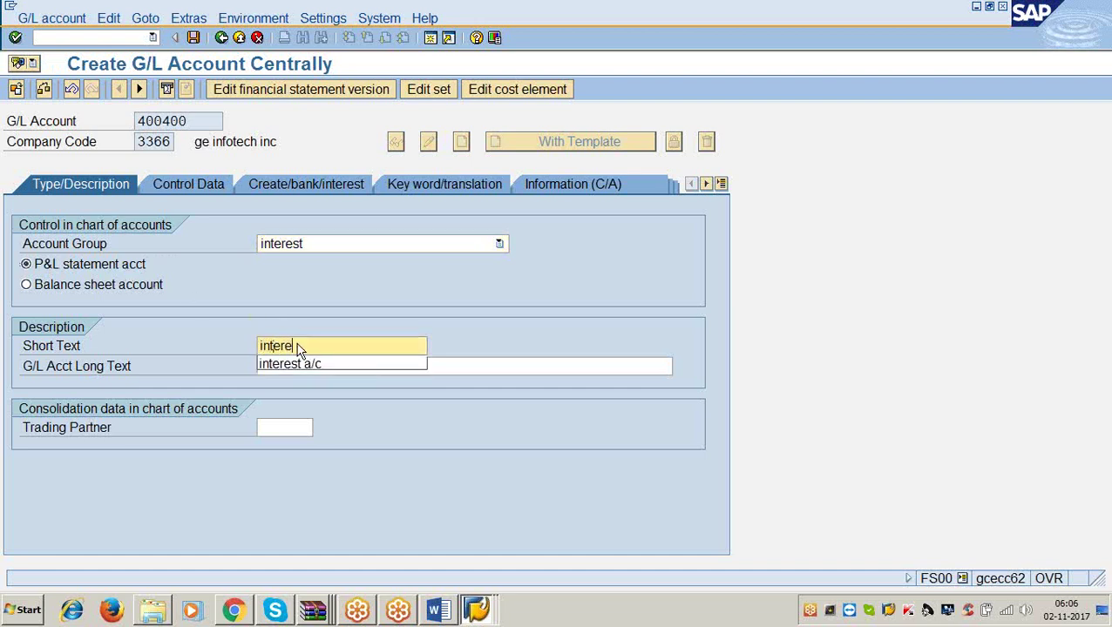
pyautogui.write('st a/c')
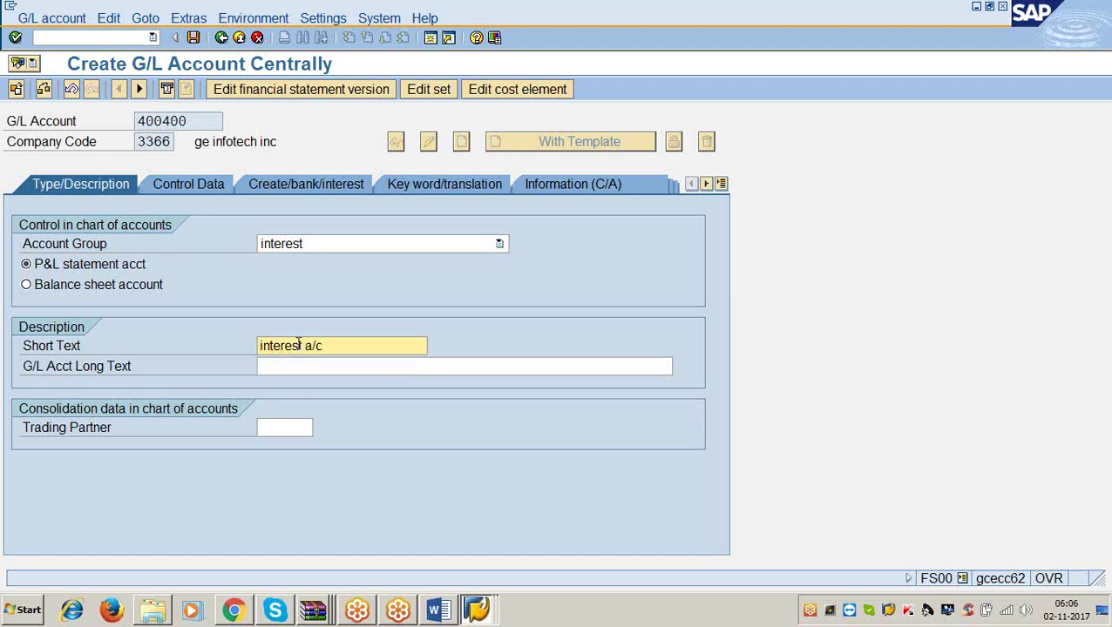
pyautogui.press('Tab')
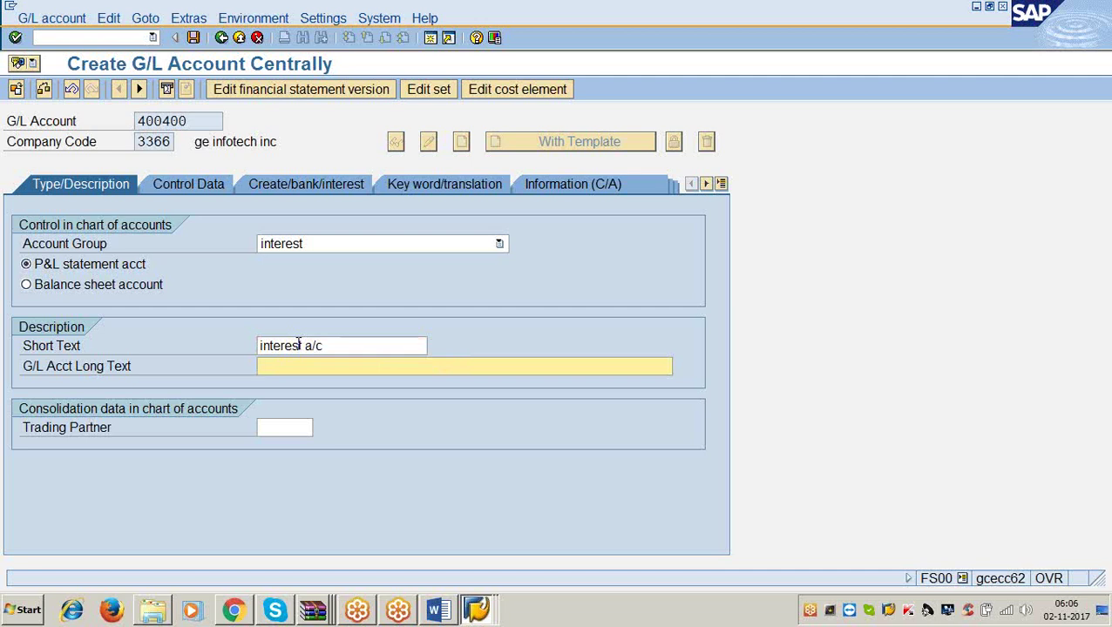
pyautogui.write('interest a/c')
# - In the account's control data, enable only balances in local currency and line item display, and set the sort key to 001
pyautogui.click(209, 185)
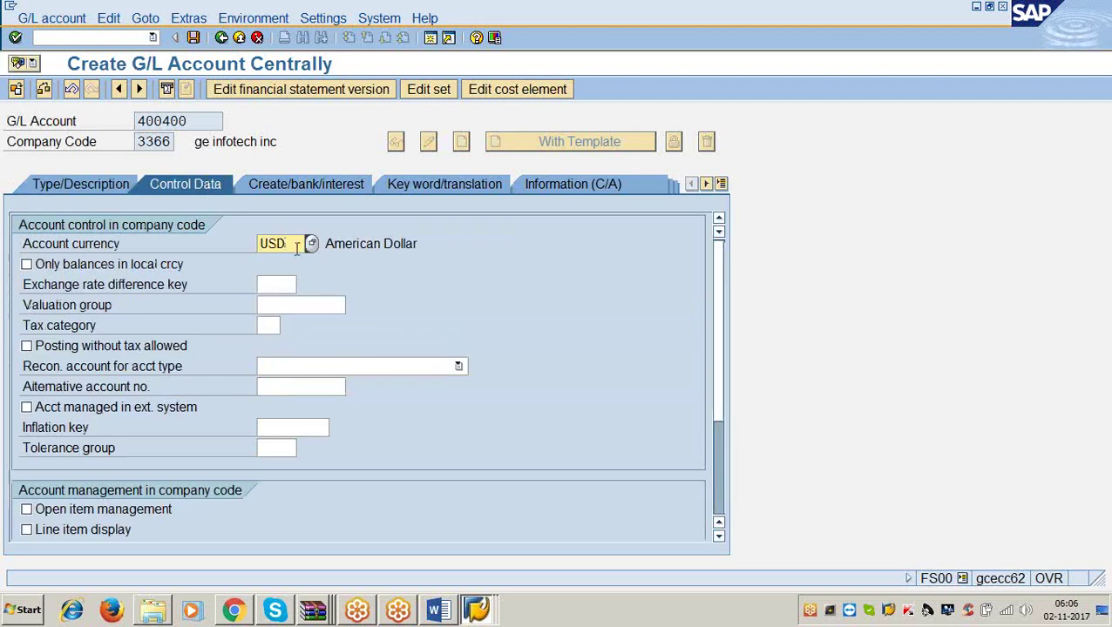
pyautogui.click(27, 265)
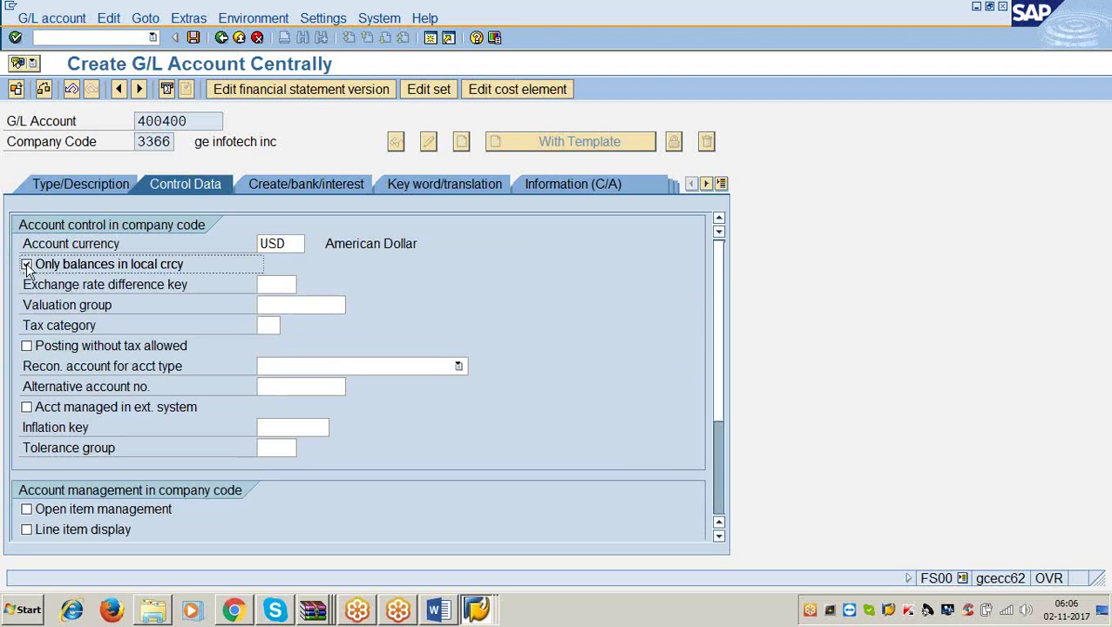
pyautogui.click(718, 536)
pyautogui.scroll(-5, 718, 537)
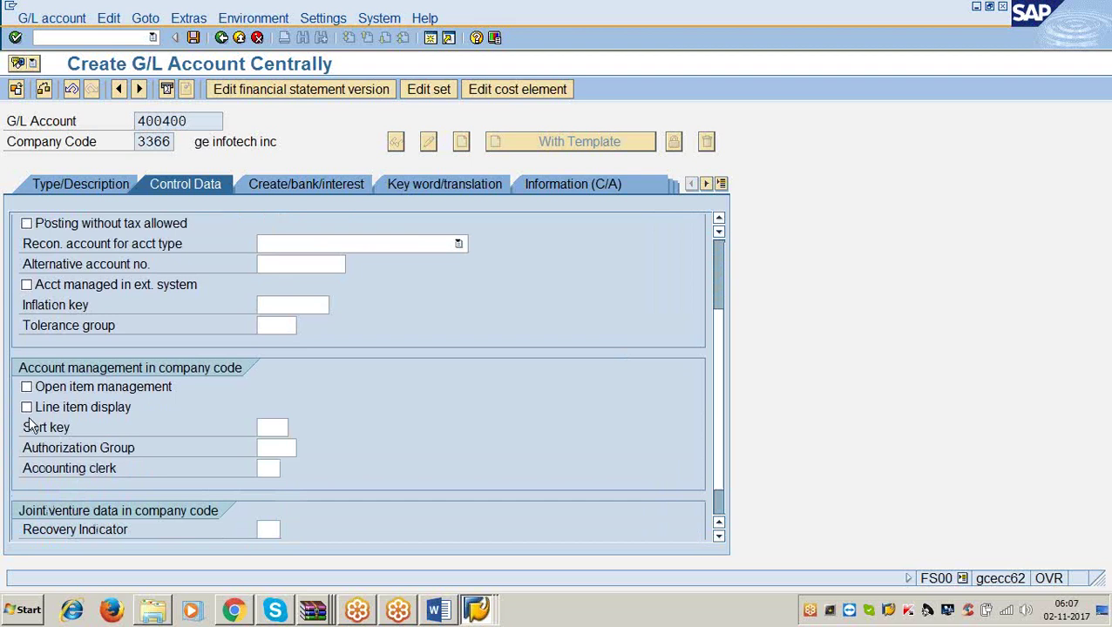
pyautogui.click(27, 409)
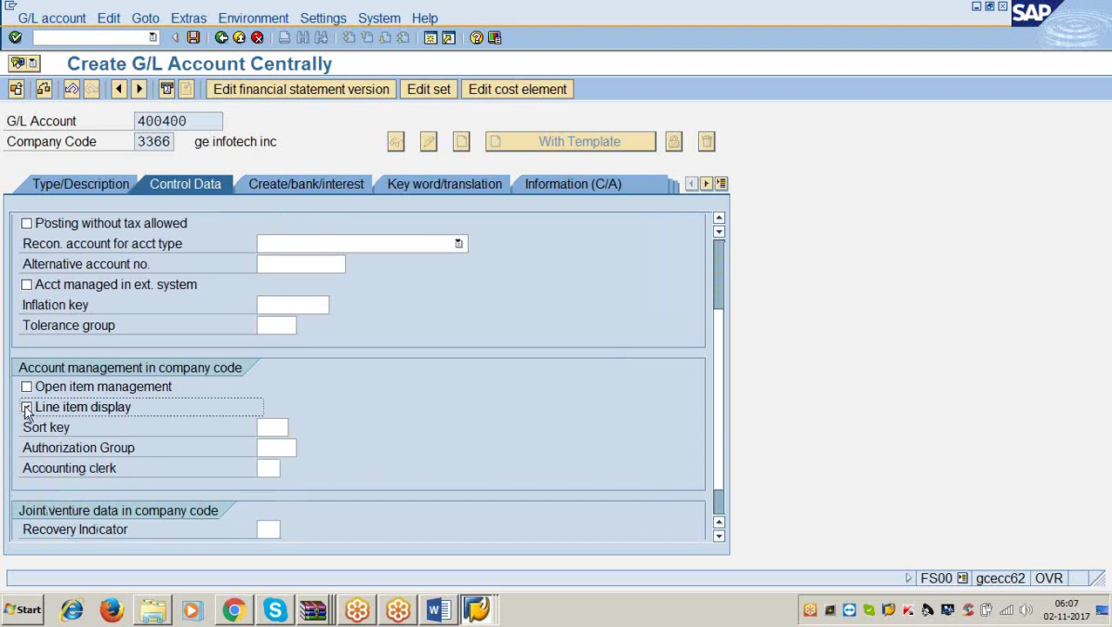
pyautogui.click(277, 427)
pyautogui.write('001')
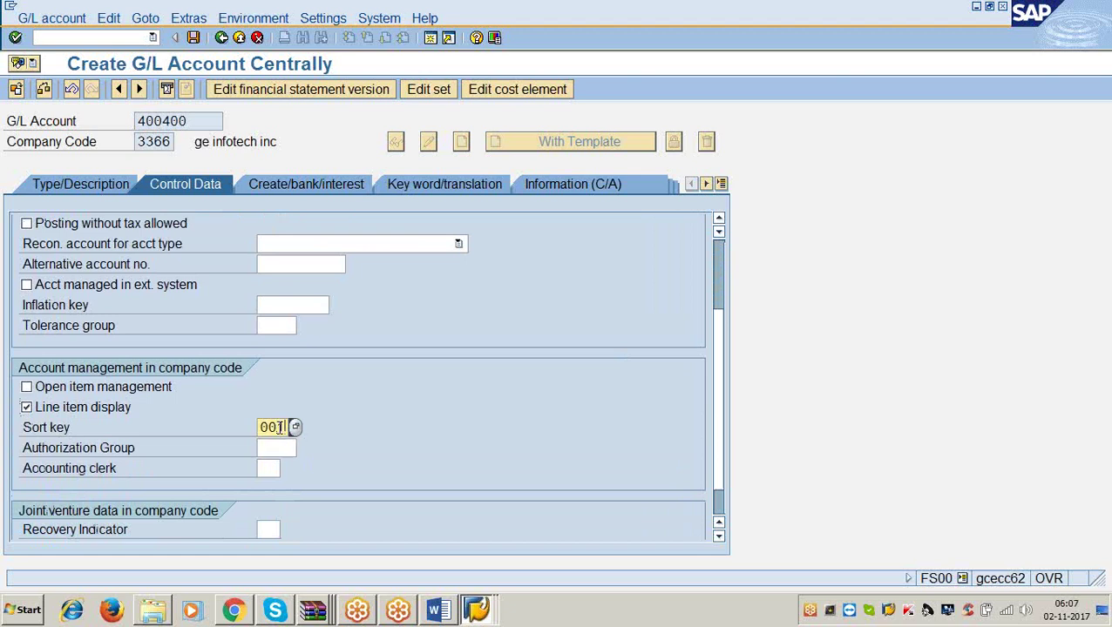
# - Set the interest account's field status group to G001 and save the account
pyautogui.click(277, 186)
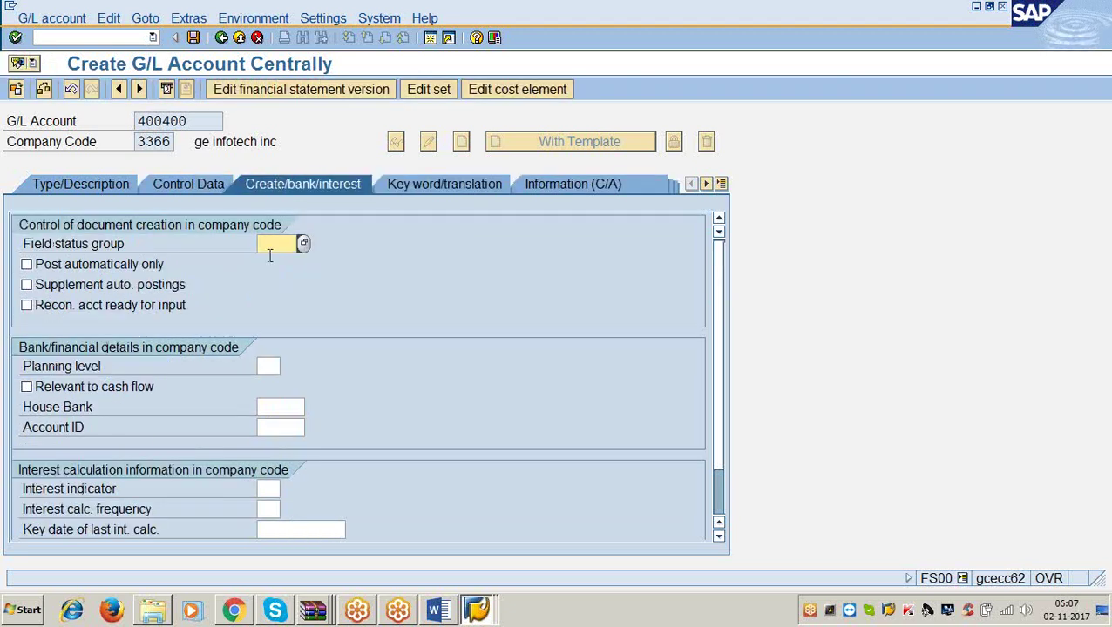
pyautogui.write('g001')
pyautogui.hotkey('ctrl', 's')
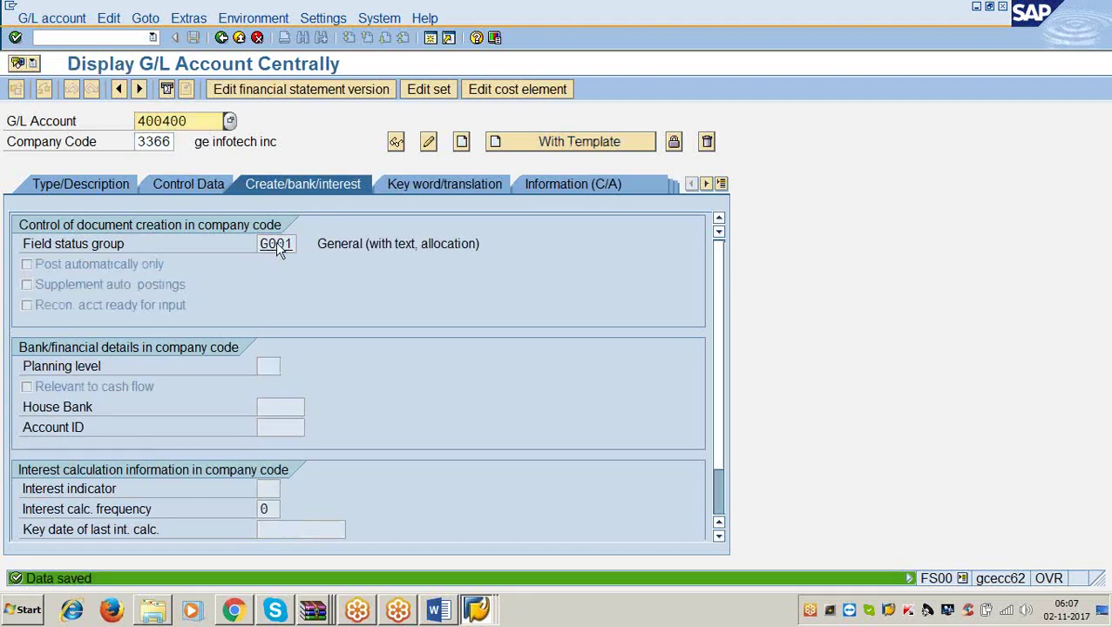
# - Switch to the Word notes, review the Creation of Term Loan account section, and return to the G/L account groups list in SAP
pyautogui.click(440, 610)
pyautogui.scroll(-5, 415, 423)
pyautogui.click(486, 286)
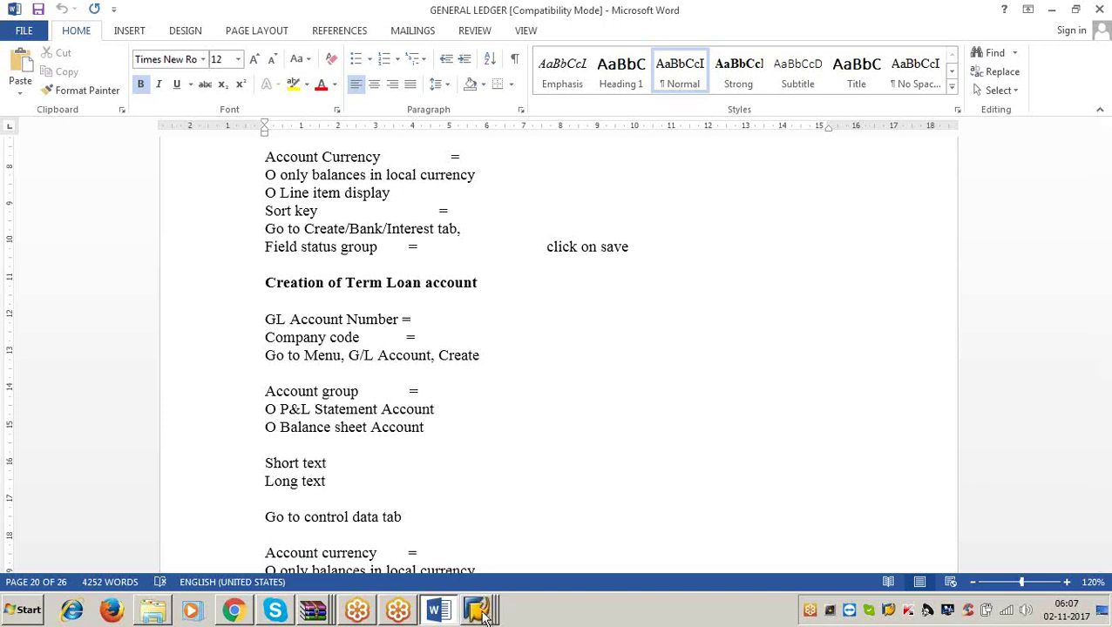
pyautogui.moveTo(483, 615)
pyautogui.click(483, 551)
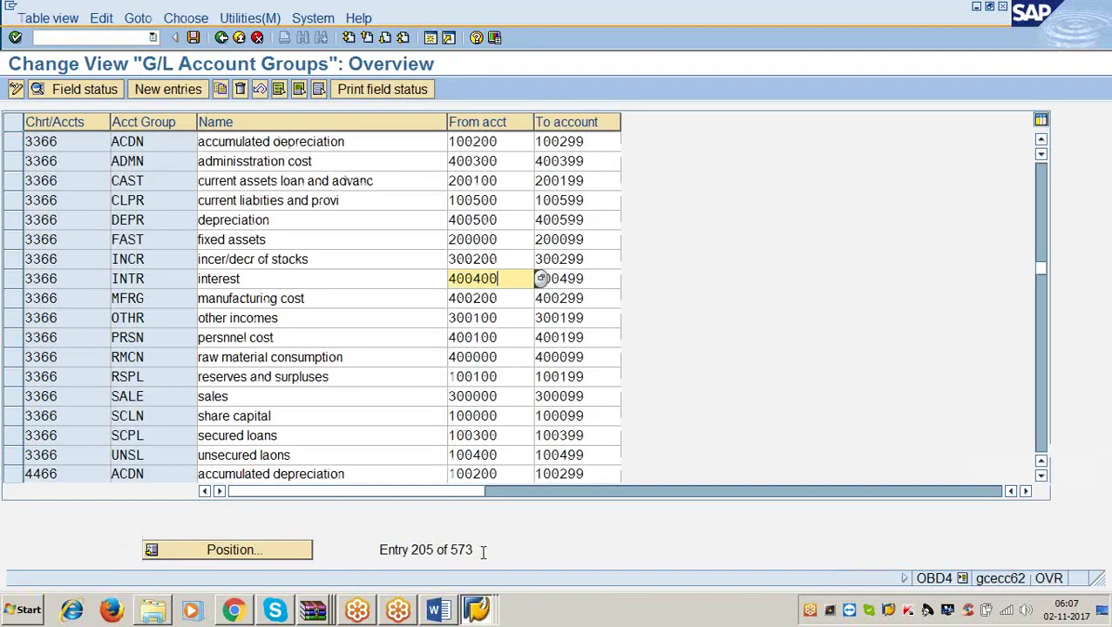
# - Examine the from and to account numbers of the secured loans group SCPL in chart 3366
pyautogui.click(284, 436)
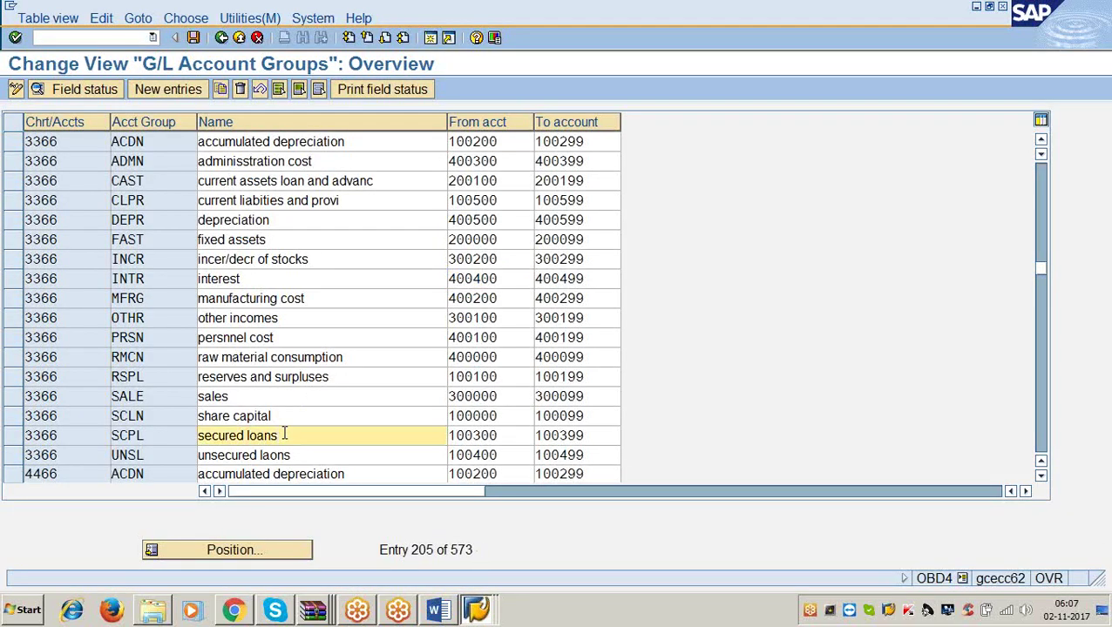
pyautogui.click(501, 435)
pyautogui.moveTo(503, 436); pyautogui.dragTo(447, 436)
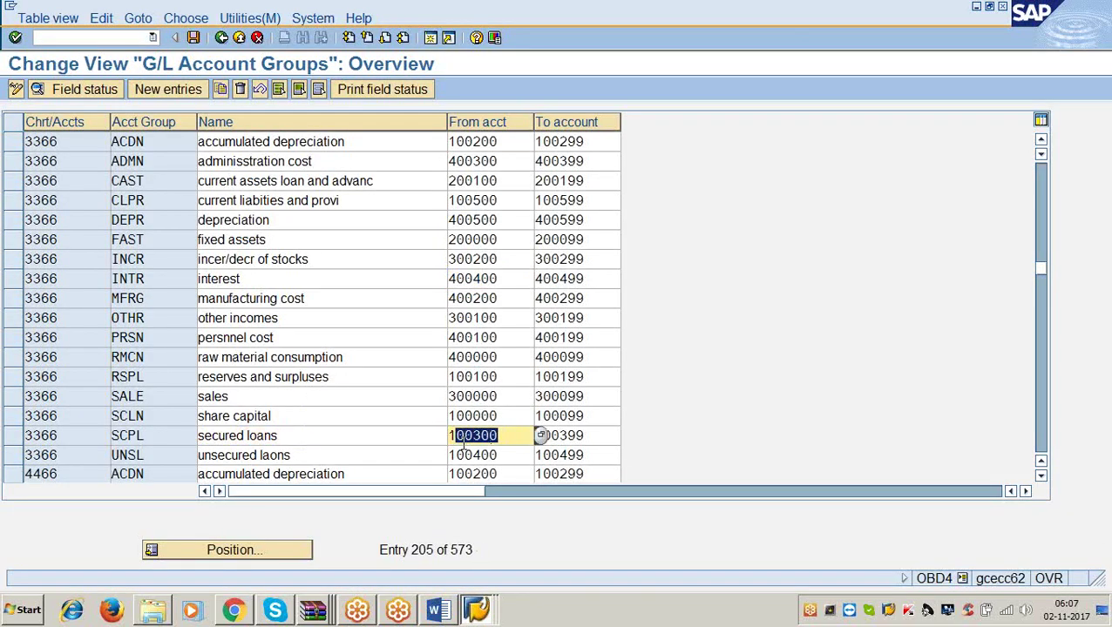
pyautogui.moveTo(590, 436); pyautogui.dragTo(446, 435)
pyautogui.click(505, 437)
# - Return to the FS00 session and start creating G/L account 100300 in company code 3366
pyautogui.click(476, 610)
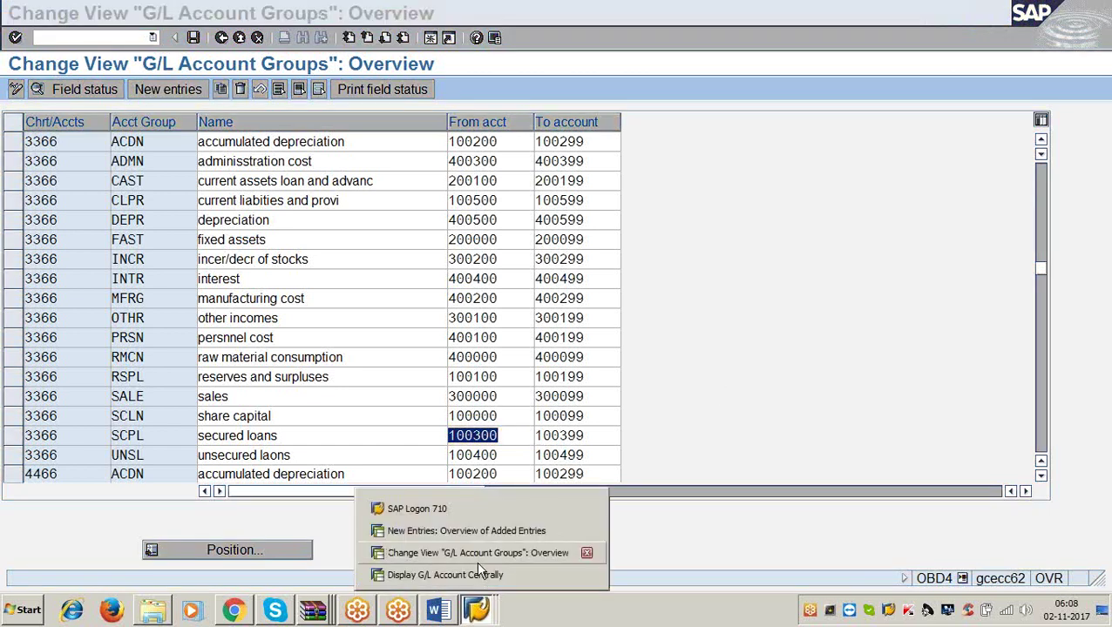
pyautogui.click(472, 571)
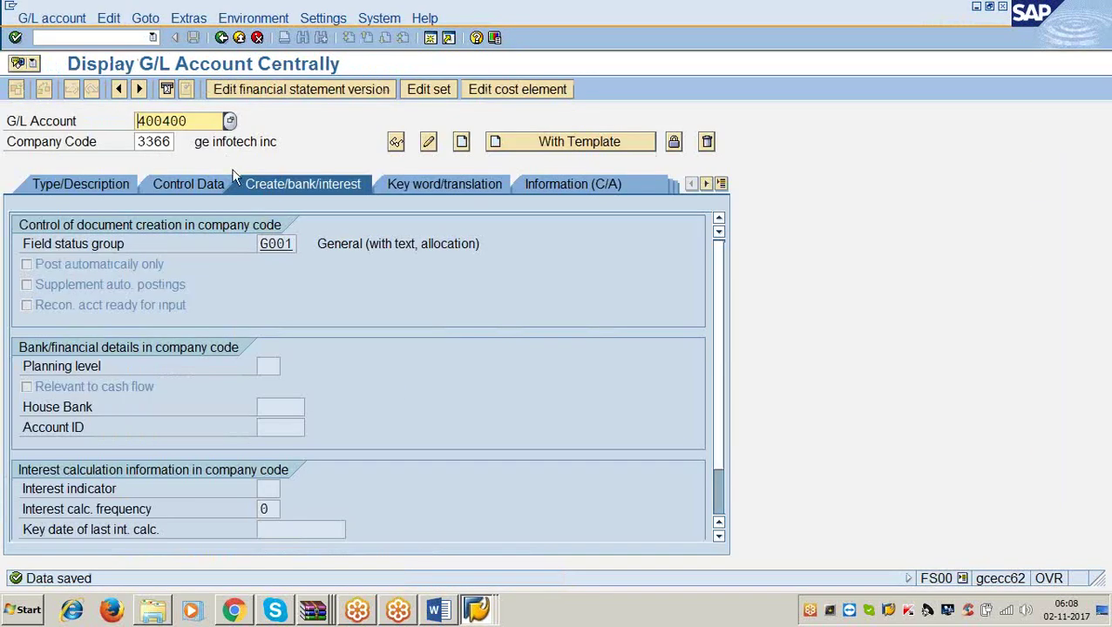
pyautogui.click(200, 122)
pyautogui.press('BackSpace')
pyautogui.press('BackSpace')
pyautogui.press('BackSpace')
pyautogui.press('BackSpace')
pyautogui.press('BackSpace')
pyautogui.press('BackSpace')
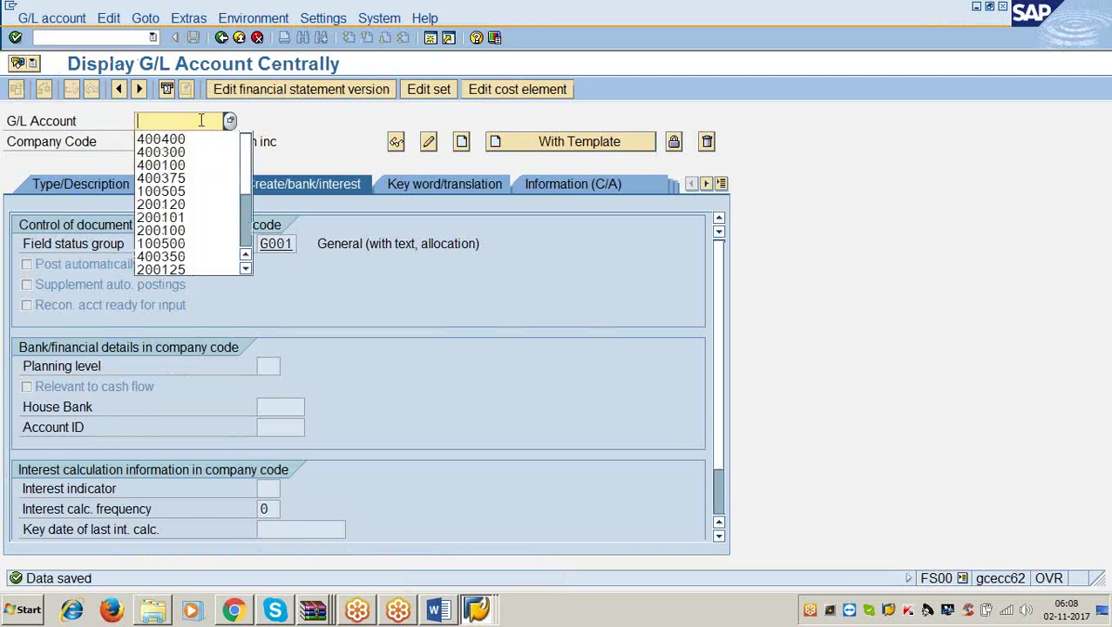
pyautogui.write('100300')
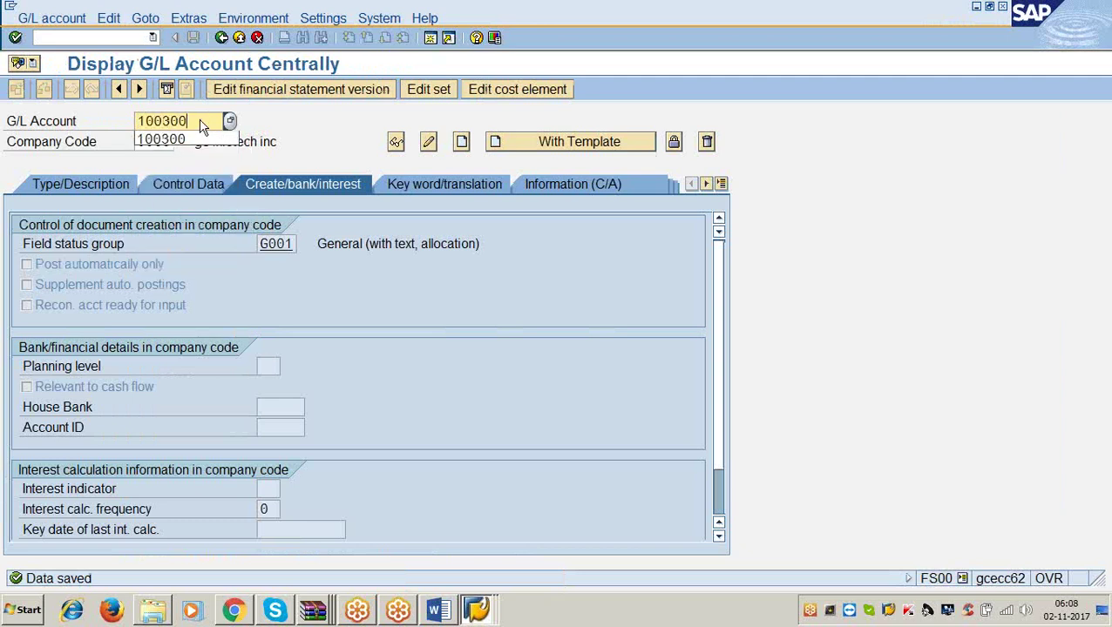
pyautogui.click(201, 121)
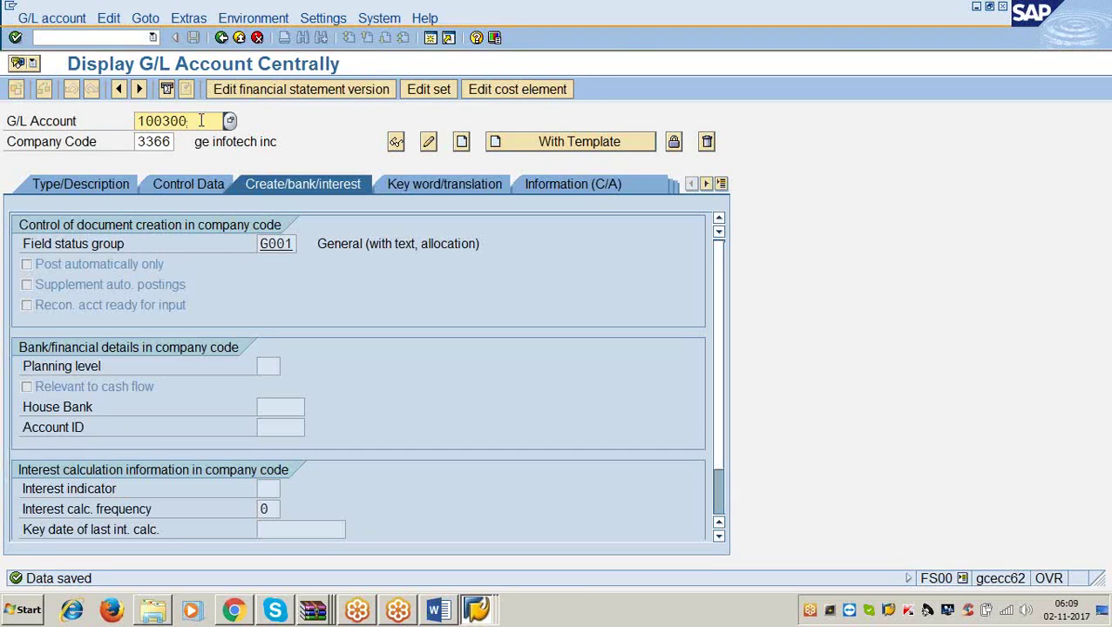
pyautogui.click(60, 19)
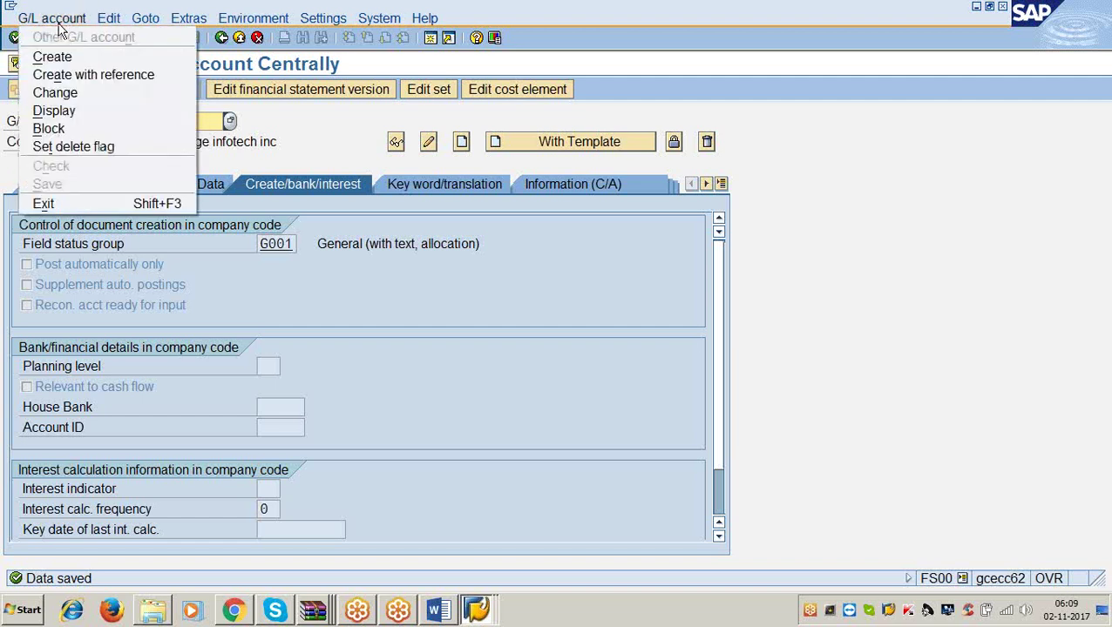
pyautogui.click(61, 56)
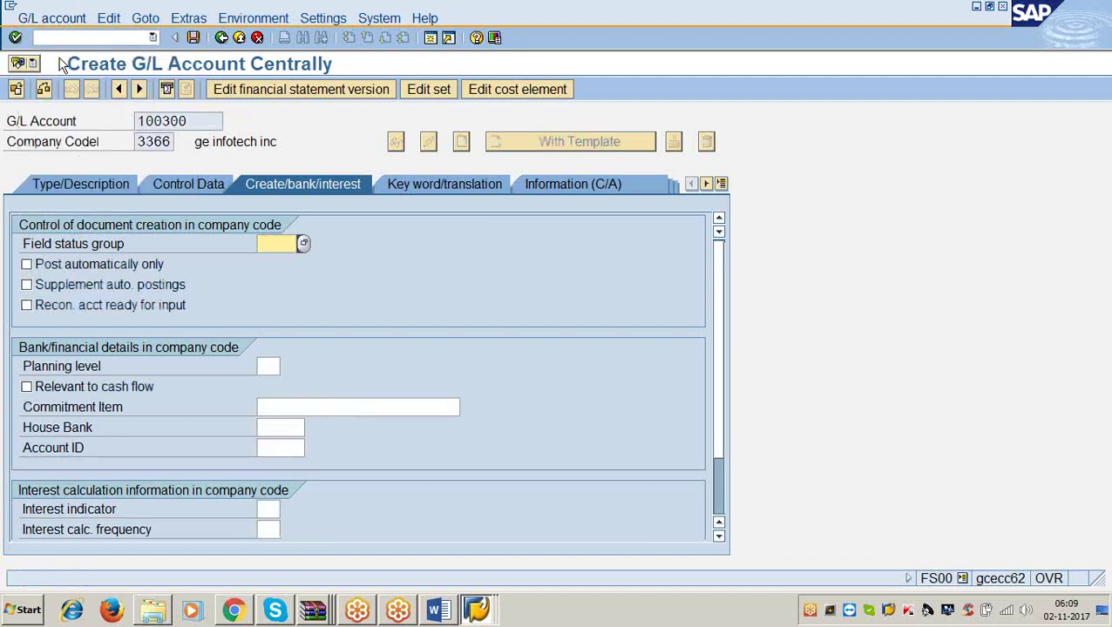
# - Assign the account group secured loans to the new account 100300 in its type and description data
pyautogui.click(70, 190)
pyautogui.click(500, 244)
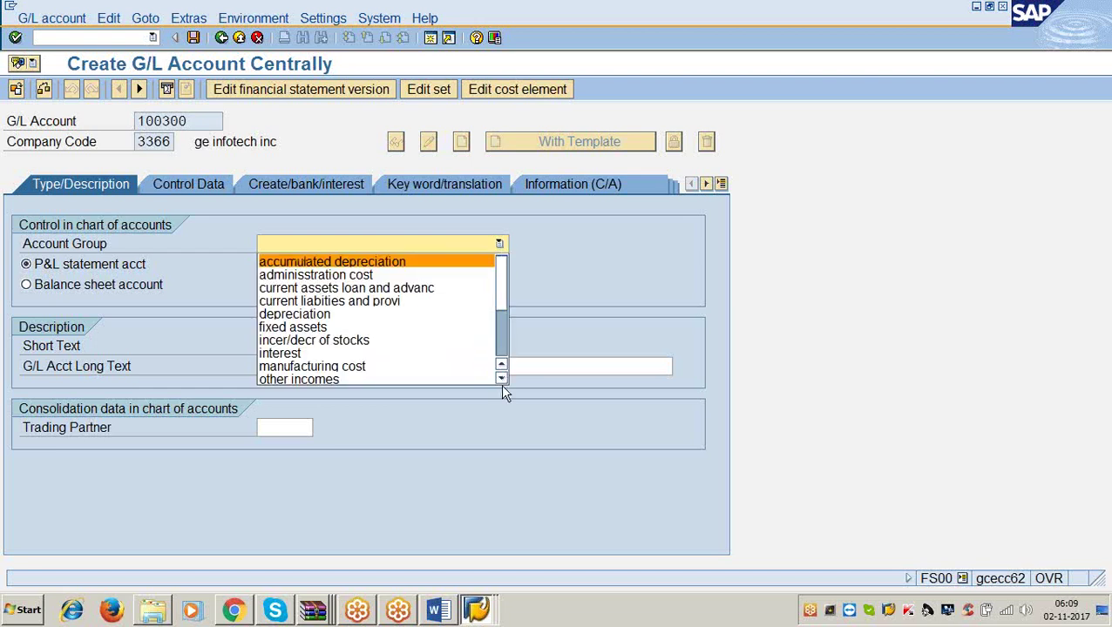
pyautogui.scroll(-7, 499, 381)
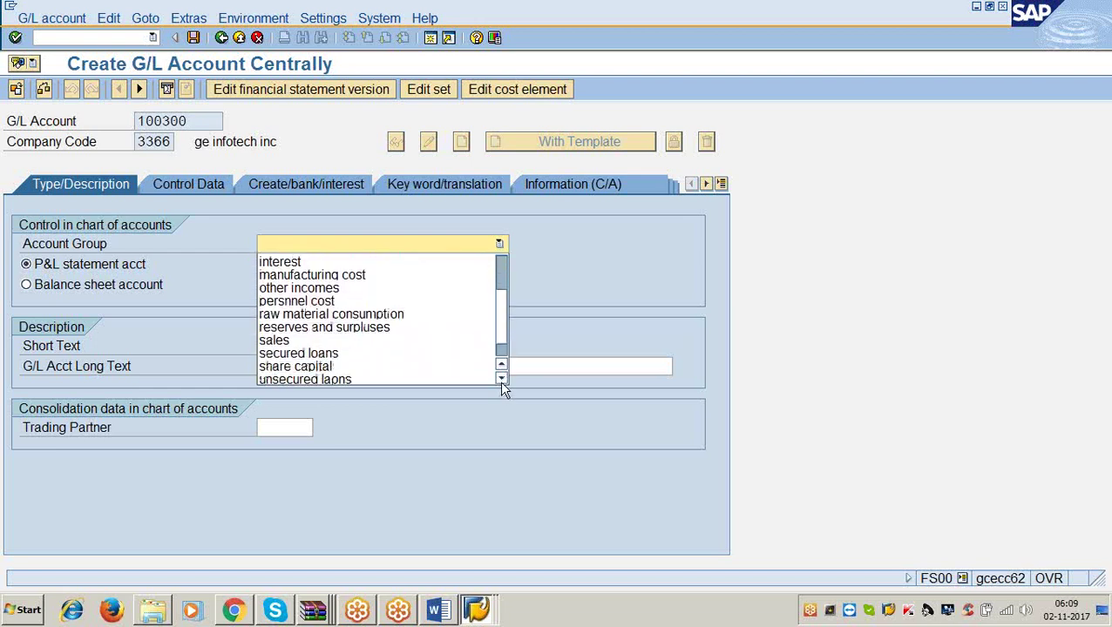
pyautogui.click(463, 355)
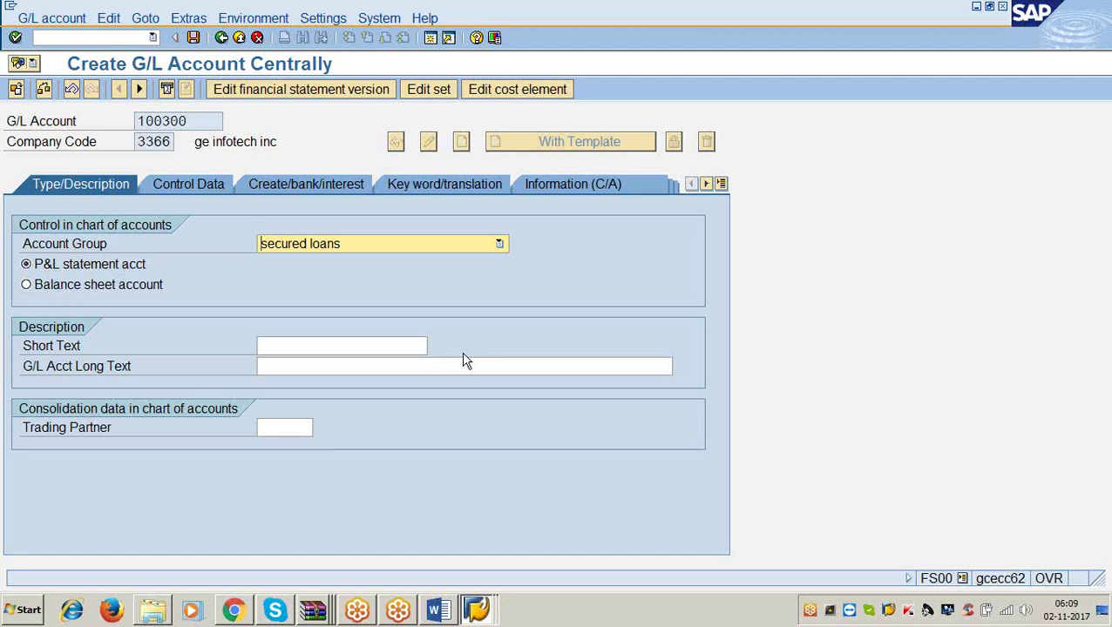
# - Classify the new account as a balance sheet account and set its short text to "hsbc term loan a/c"
pyautogui.click(65, 285)
pyautogui.click(343, 348)
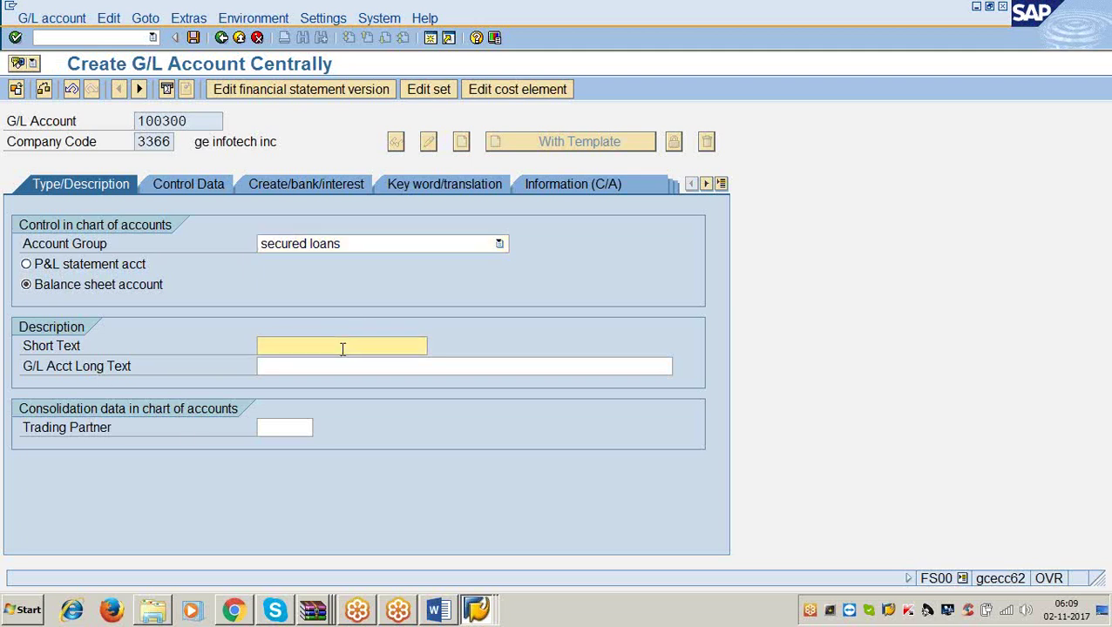
pyautogui.write('hsbc te')
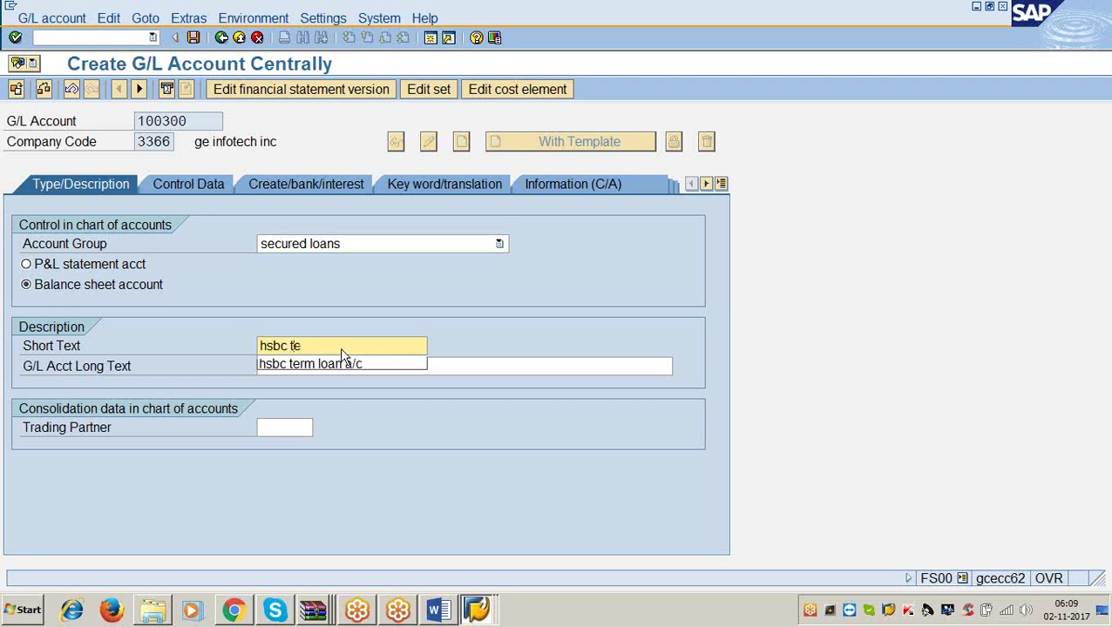
pyautogui.click(341, 357)
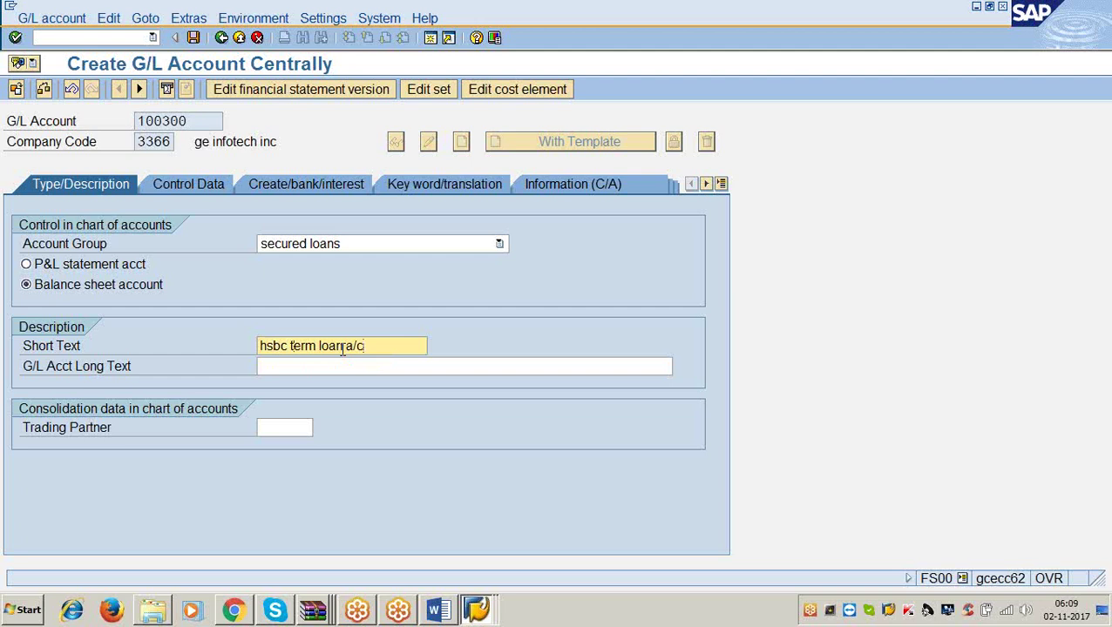
# - Enter "hsbc term loan a/c" as the long text of the new G/L account
pyautogui.press('Tab')
pyautogui.write('hbc')
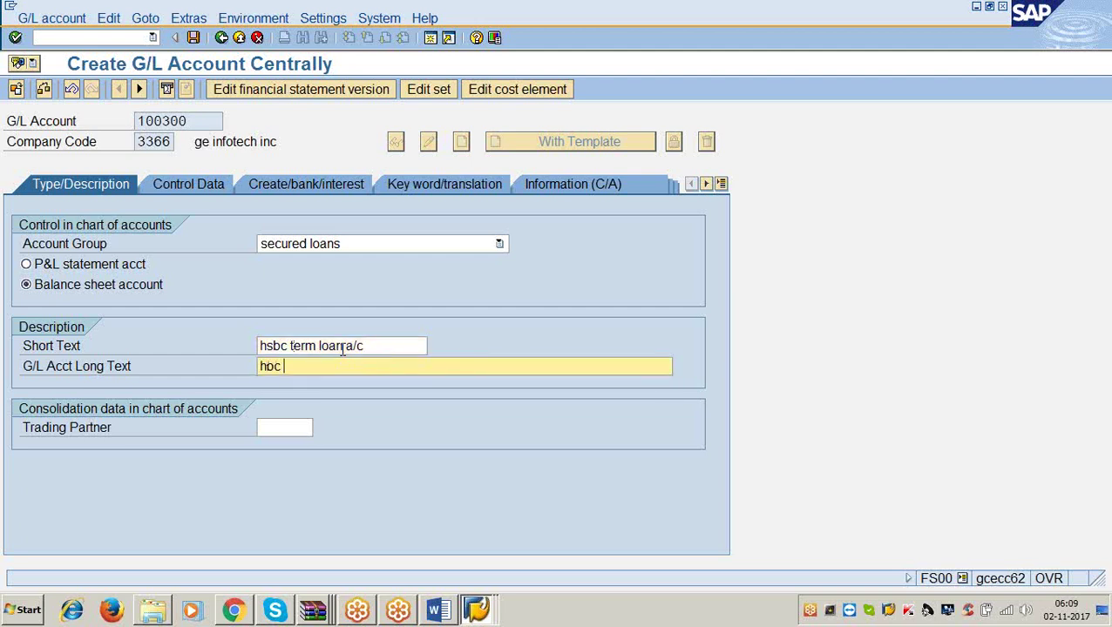
pyautogui.press('BackSpace')
pyautogui.press('BackSpace')
pyautogui.press('BackSpace')
pyautogui.write('sbc term l')
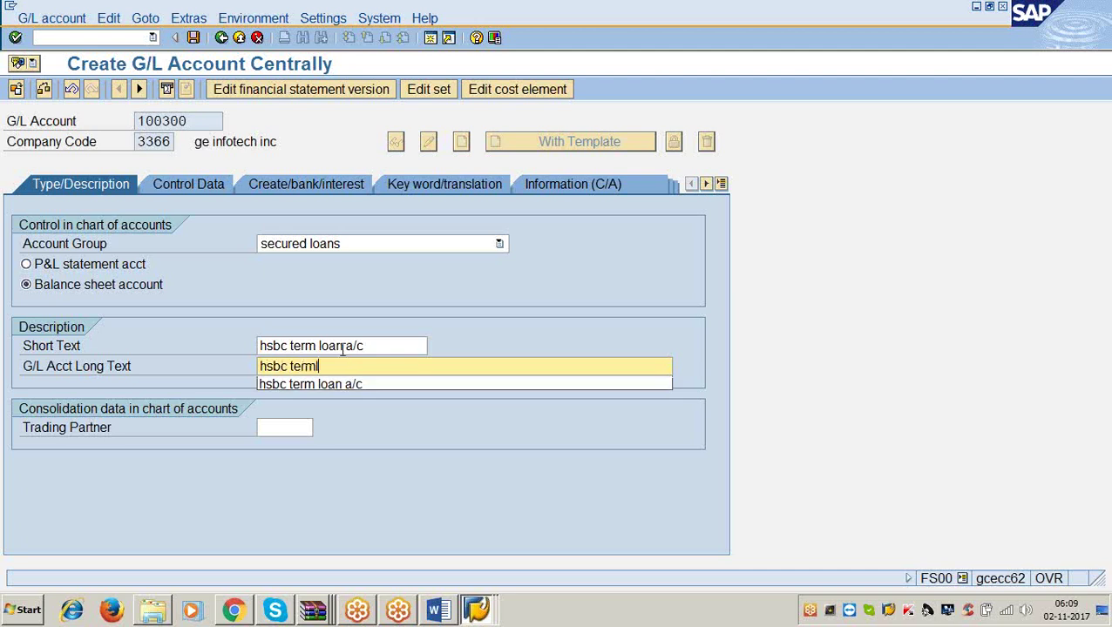
pyautogui.write('oan')
pyautogui.press('BackSpace')
pyautogui.press('BackSpace')
pyautogui.press('BackSpace')
pyautogui.press('BackSpace')
pyautogui.write('lan')
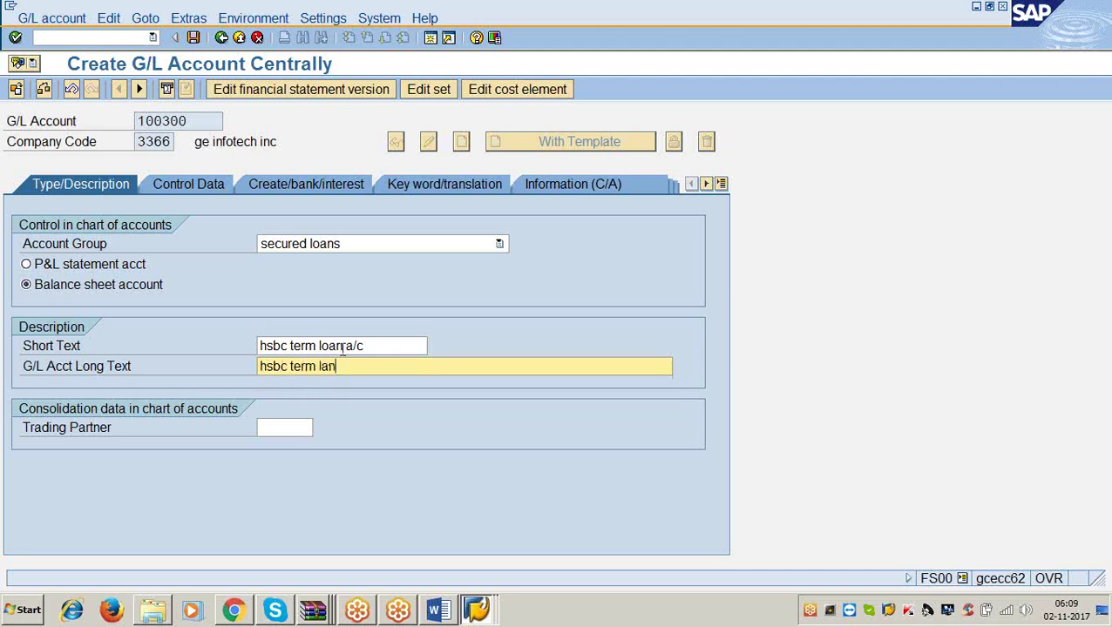
pyautogui.press('BackSpace')
pyautogui.write('an a')
pyautogui.press('BackSpace')
pyautogui.press('BackSpace')
pyautogui.press('BackSpace')
pyautogui.press('BackSpace')
pyautogui.press('BackSpace')
pyautogui.write('oan a/')
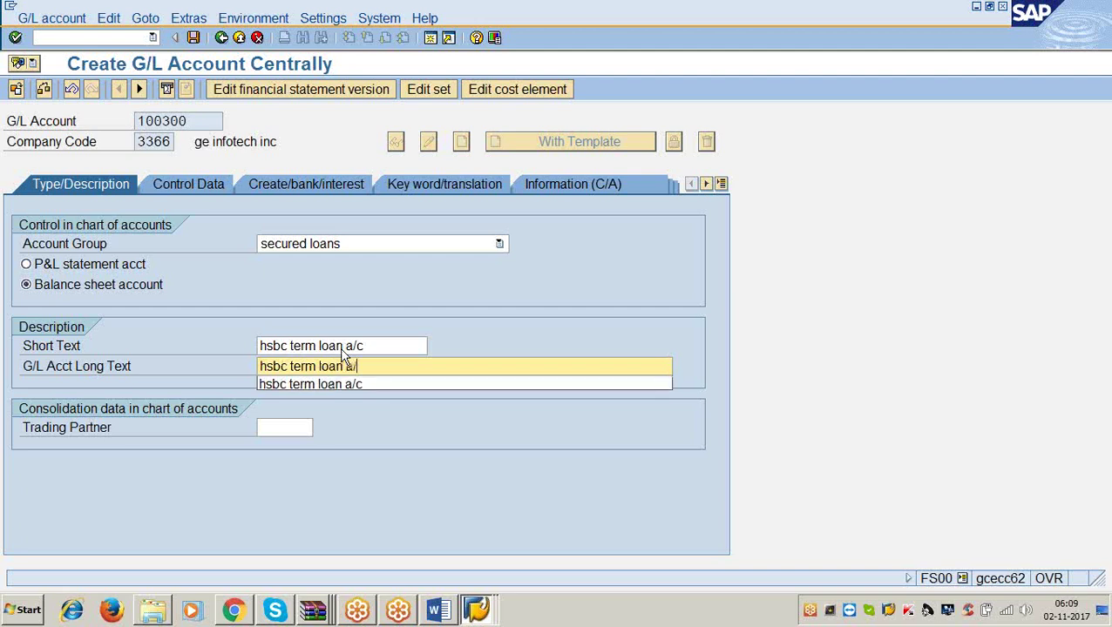
pyautogui.write('c')
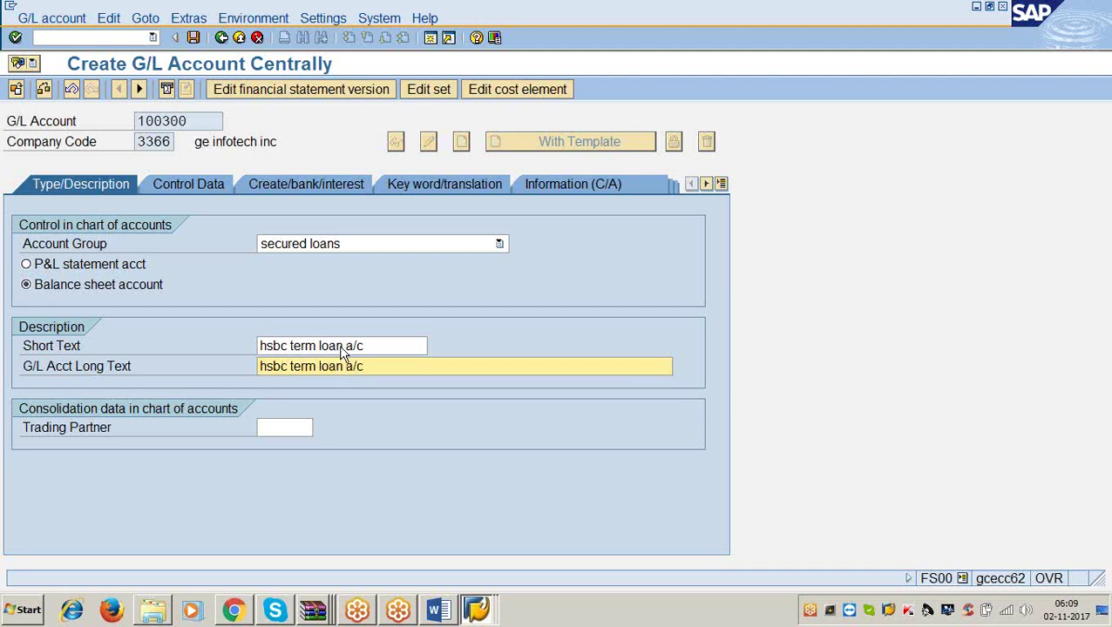
# - In the control data, enable only balances in local currency and line item display, and set the sort key to 001
pyautogui.click(223, 184)
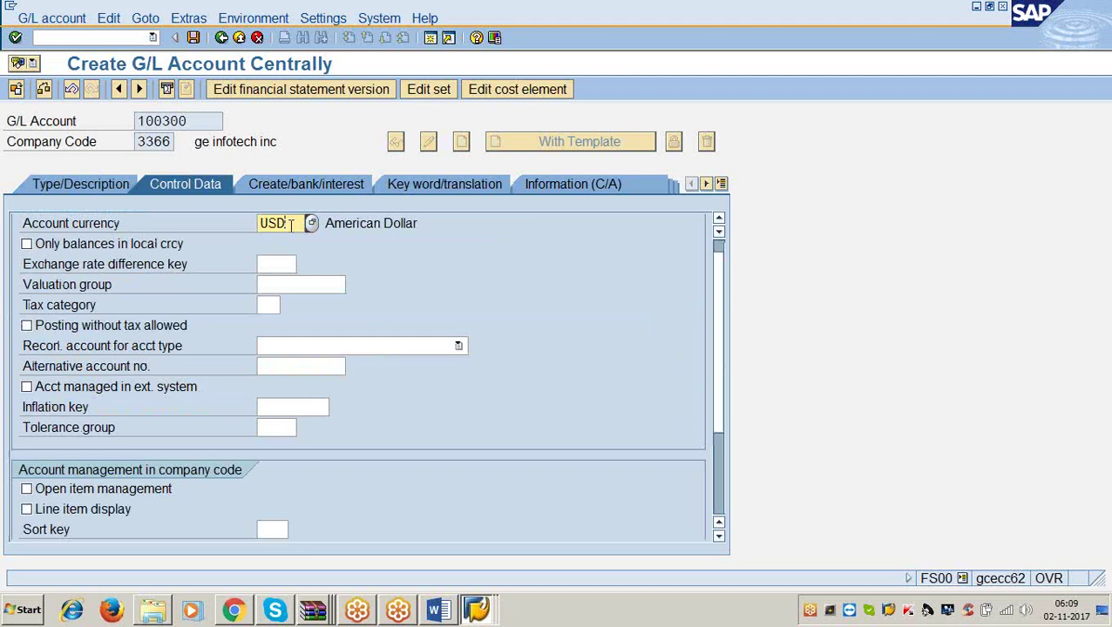
pyautogui.click(27, 245)
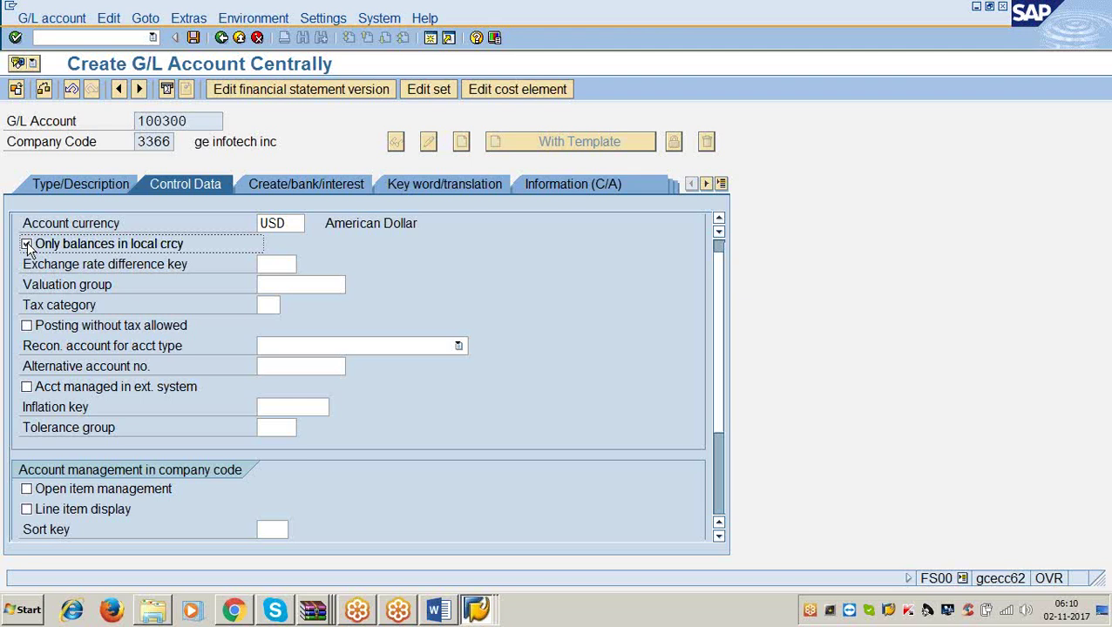
pyautogui.click(26, 509)
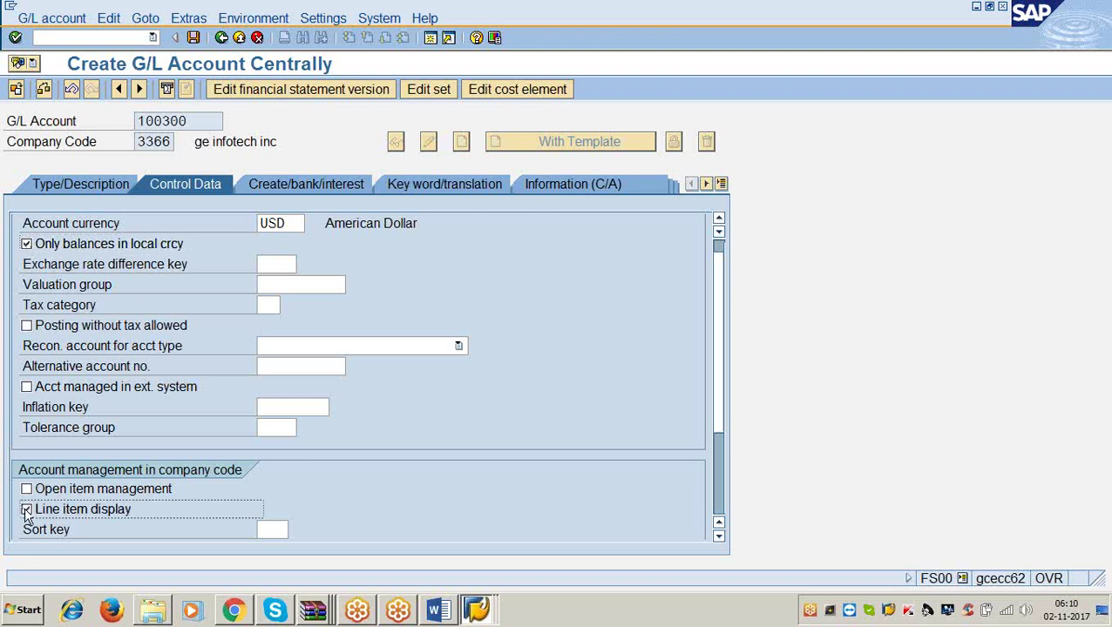
pyautogui.click(270, 530)
pyautogui.write('001')
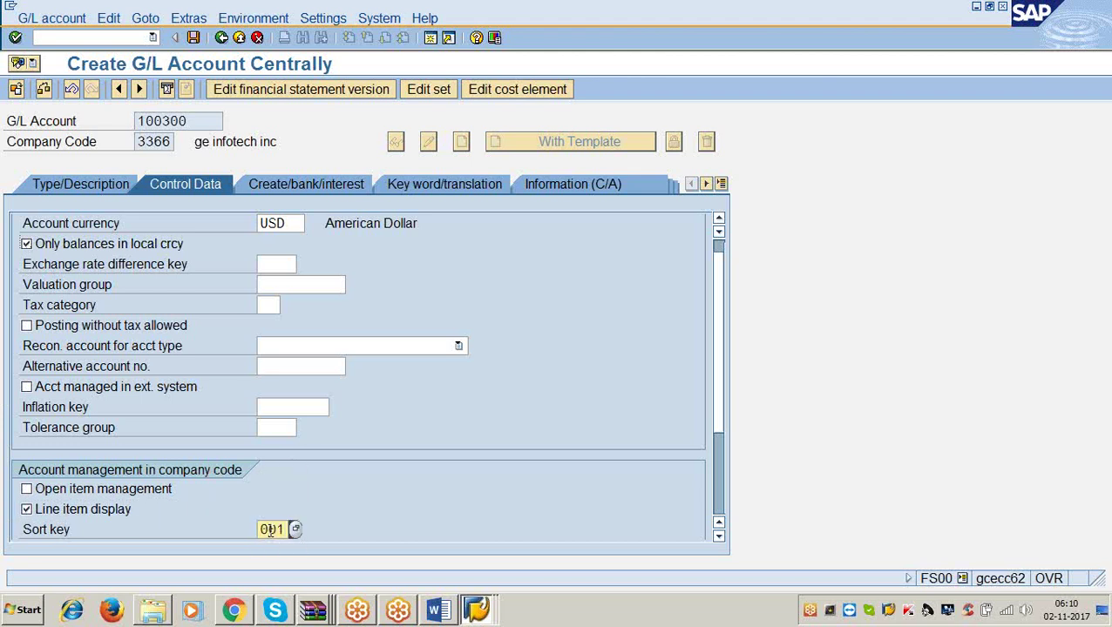
# - Set the field status group to g001 in the account's document creation settings
pyautogui.click(329, 185)
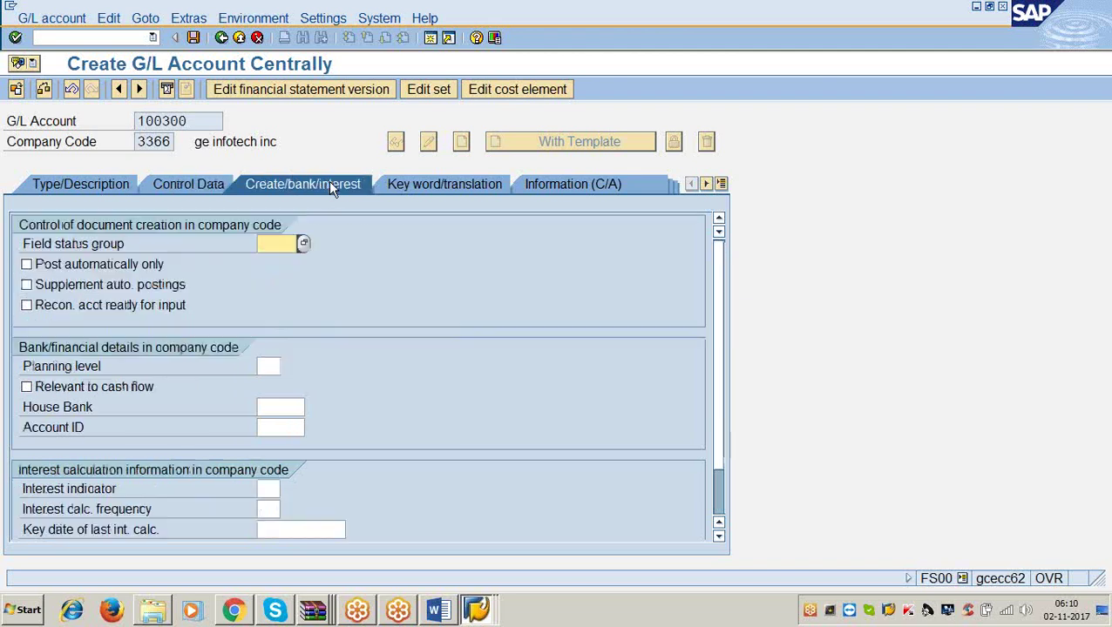
pyautogui.click(279, 244)
pyautogui.write('g001')
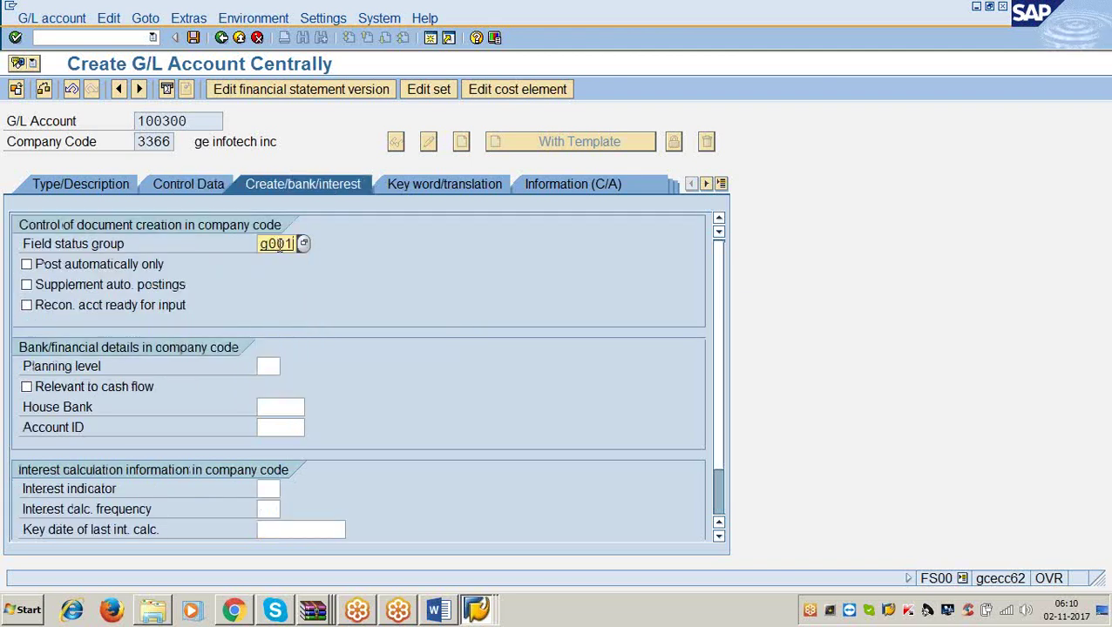
# - Assign interest indicator AA, 12% interest indicator, to the term loan account and save the account
pyautogui.scroll(-3, 298, 464)
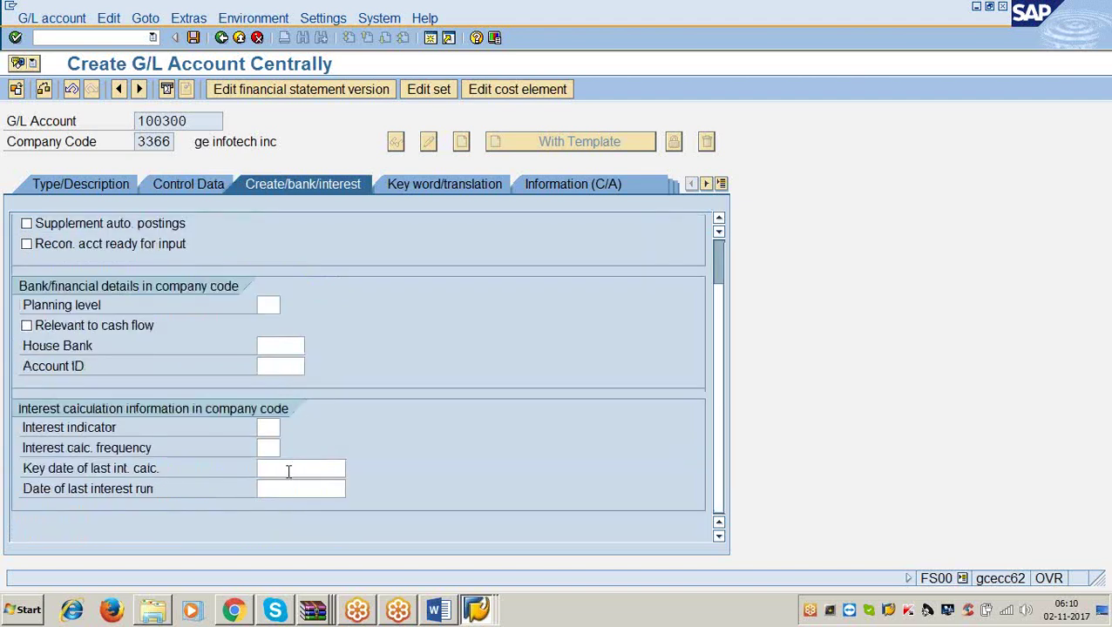
pyautogui.click(269, 427)
pyautogui.write('aa')
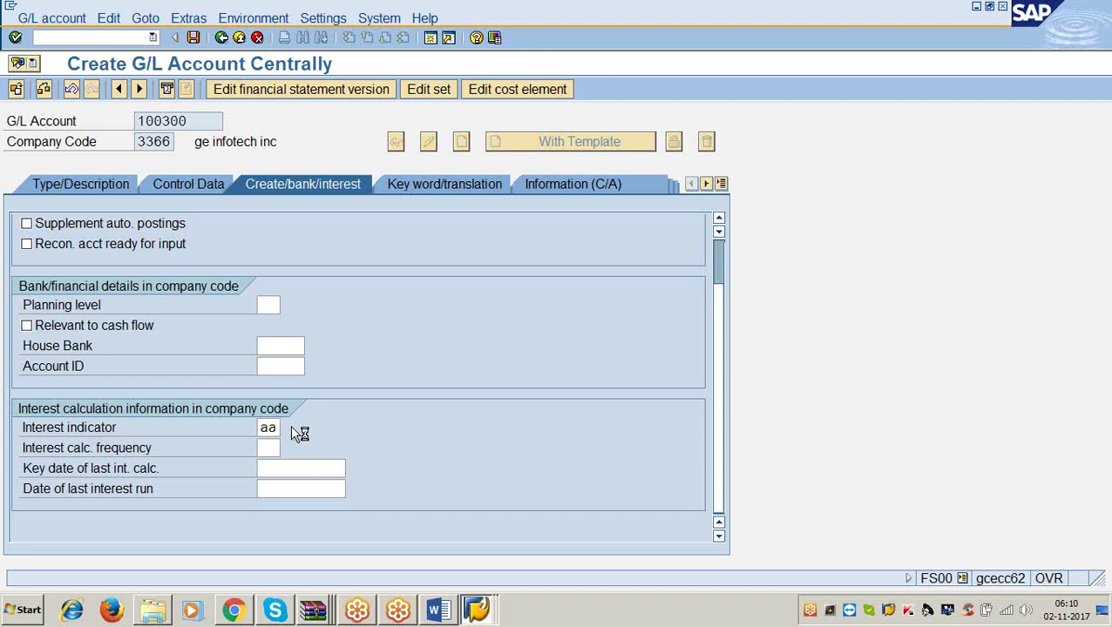
pyautogui.click(295, 428)
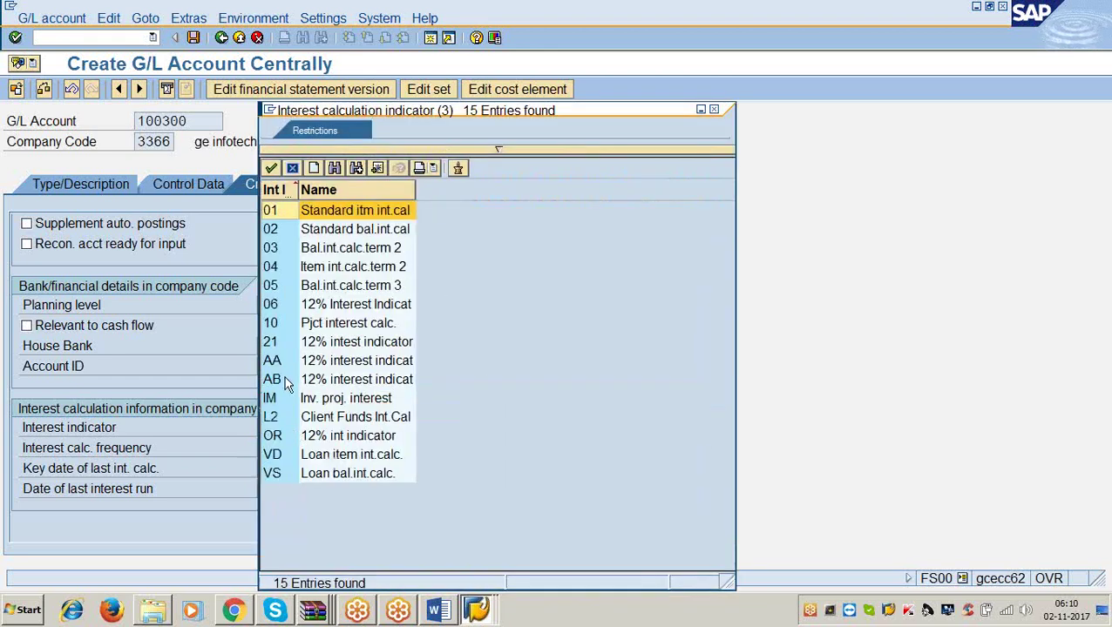
pyautogui.doubleClick(278, 362)
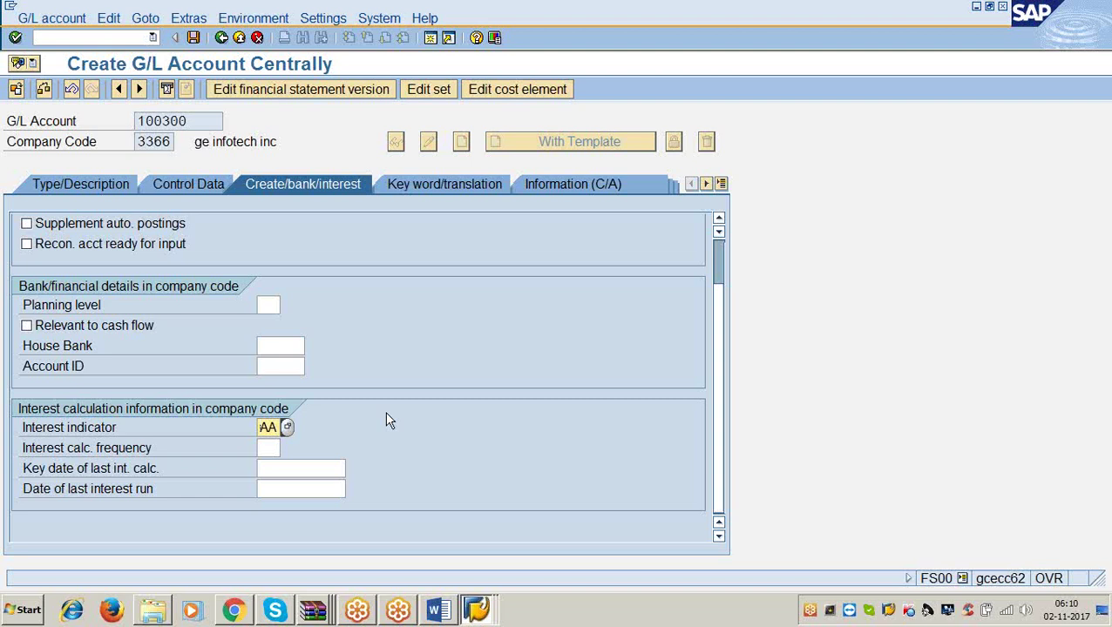
pyautogui.click(193, 37)
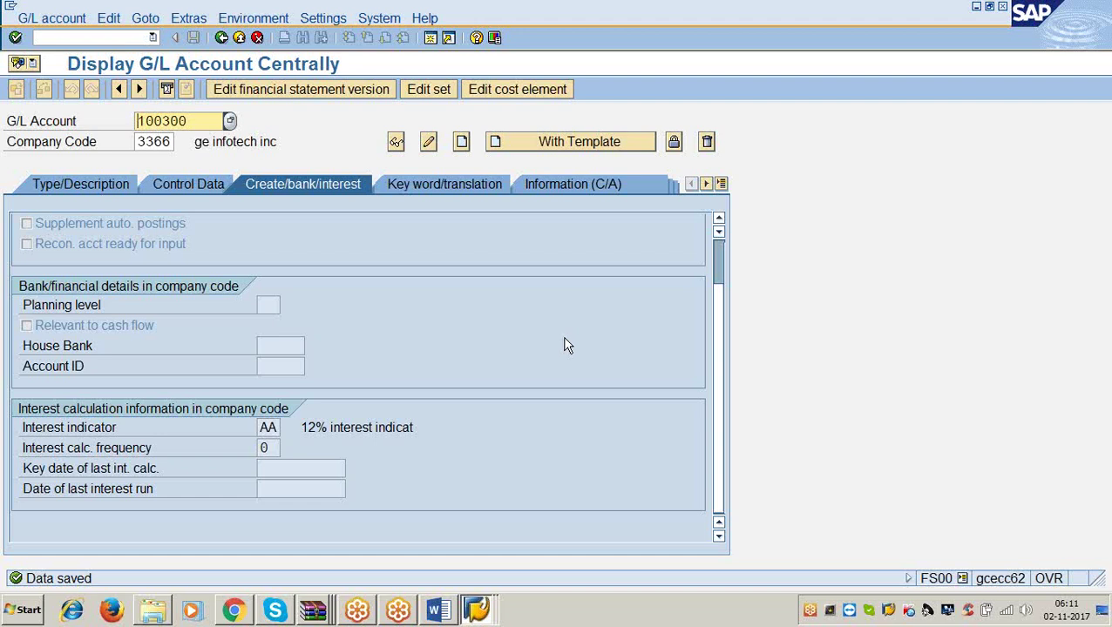
pyautogui.press('Return')
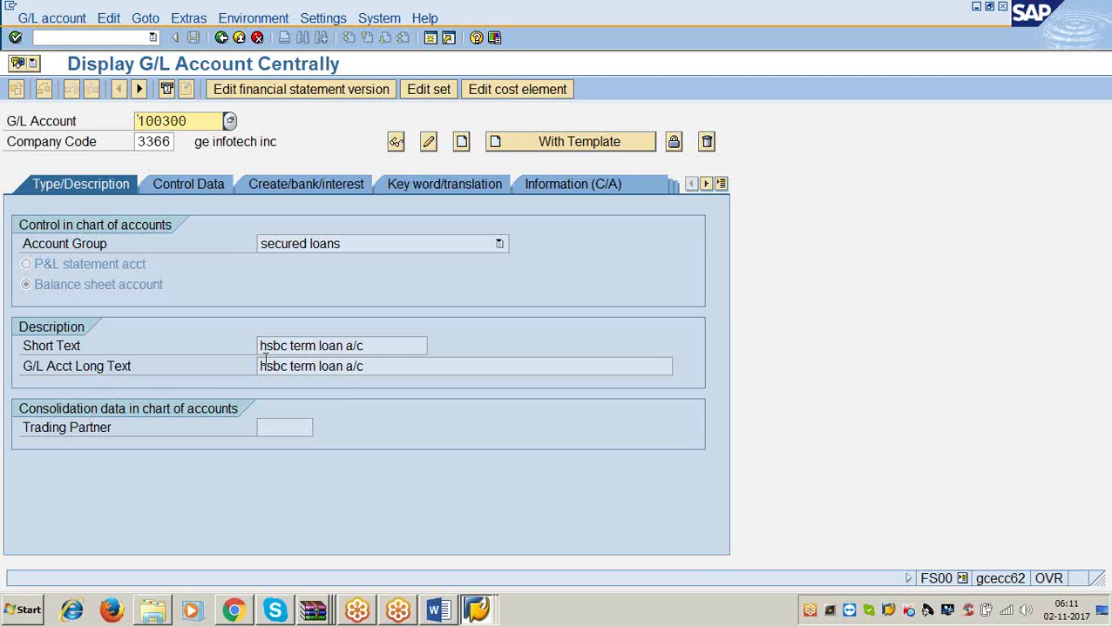
# - Switch to the Word notes, review the term loan account, interest account and interest values sections, and return to SAP
pyautogui.click(437, 610)
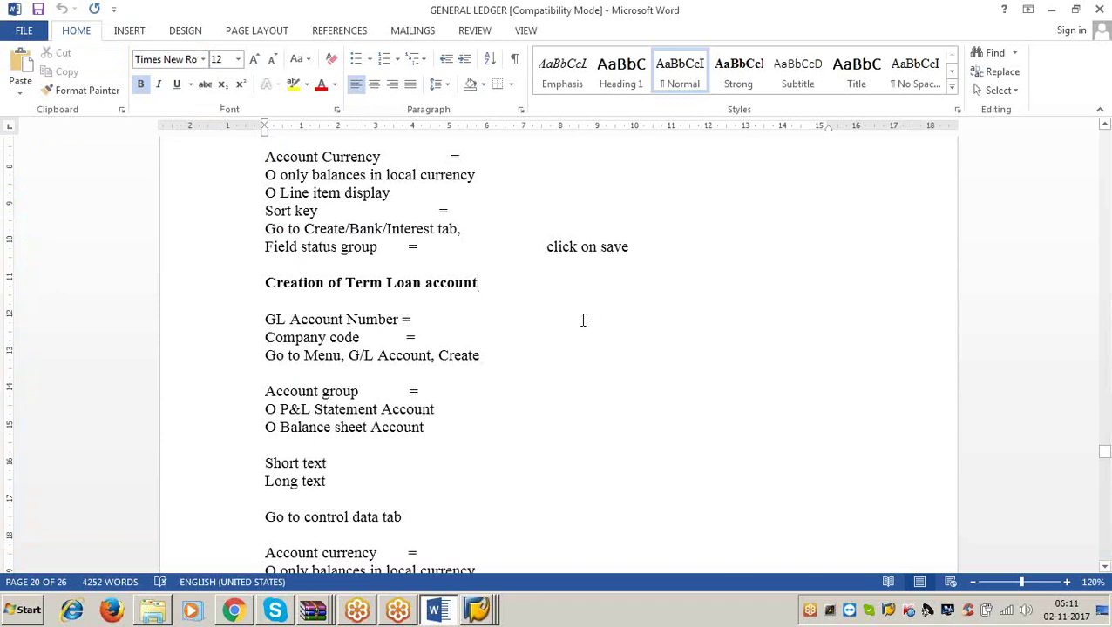
pyautogui.scroll(-1, 583, 319)
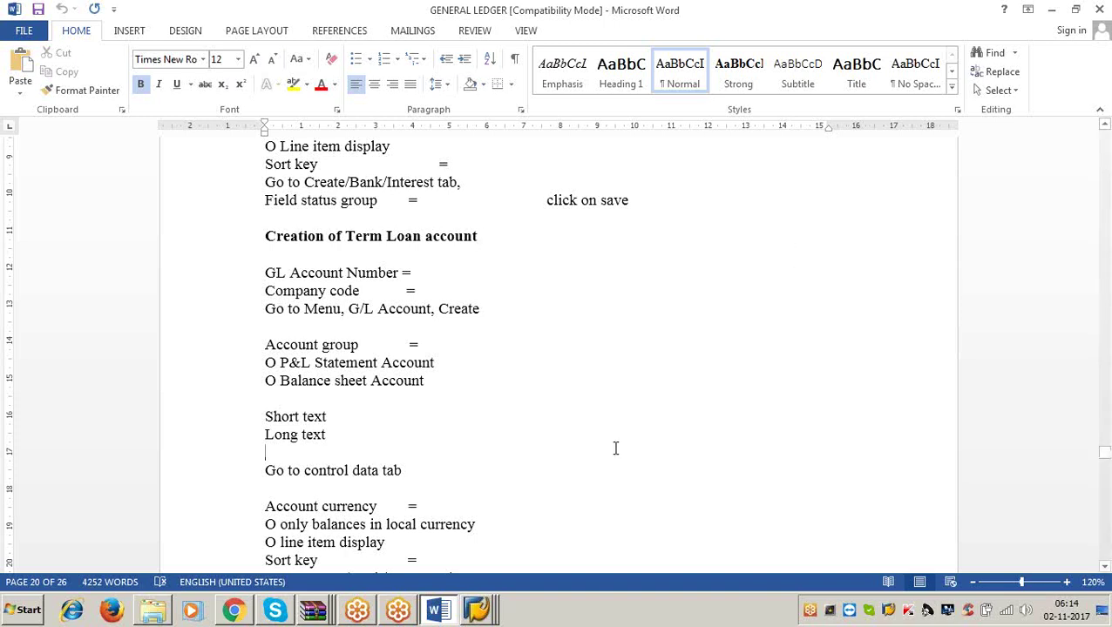
pyautogui.scroll(8, 615, 448)
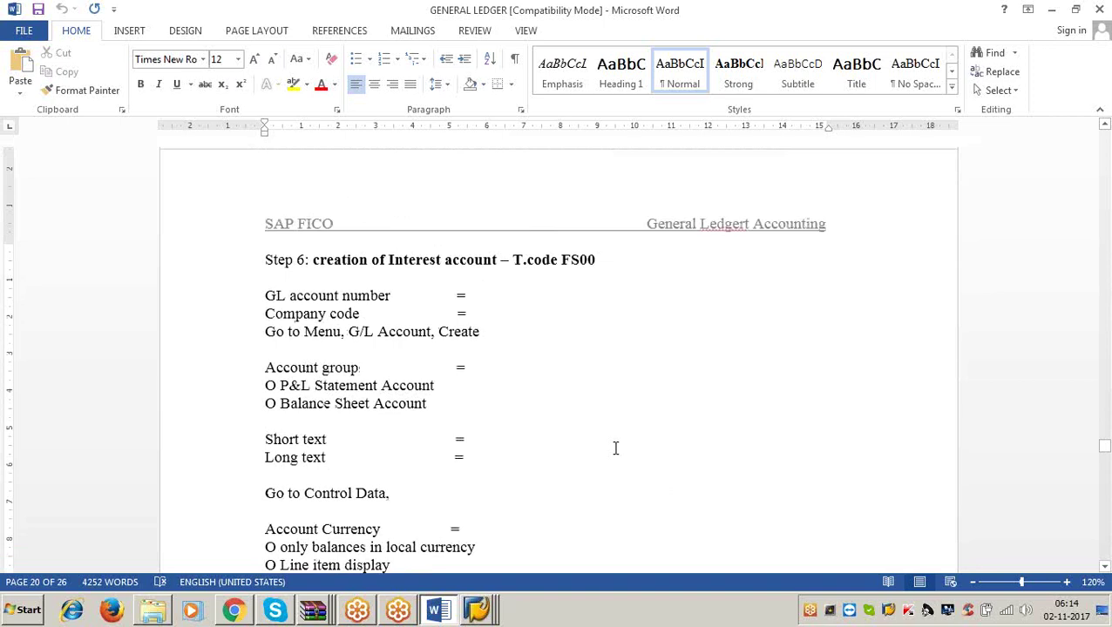
pyautogui.scroll(7, 615, 448)
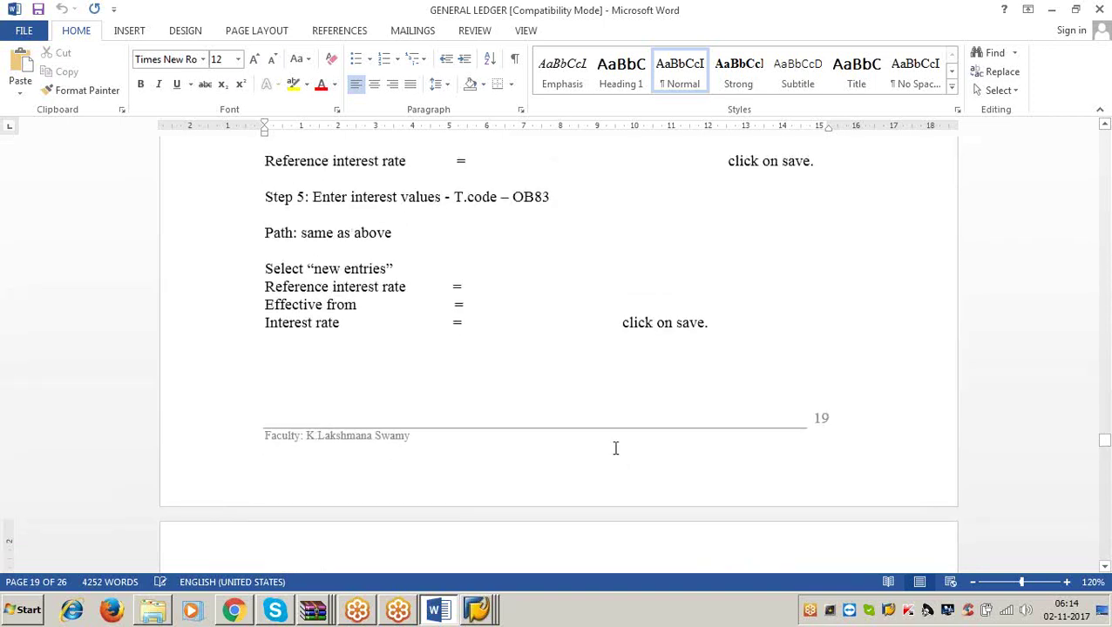
pyautogui.scroll(3, 615, 448)
pyautogui.click(563, 330)
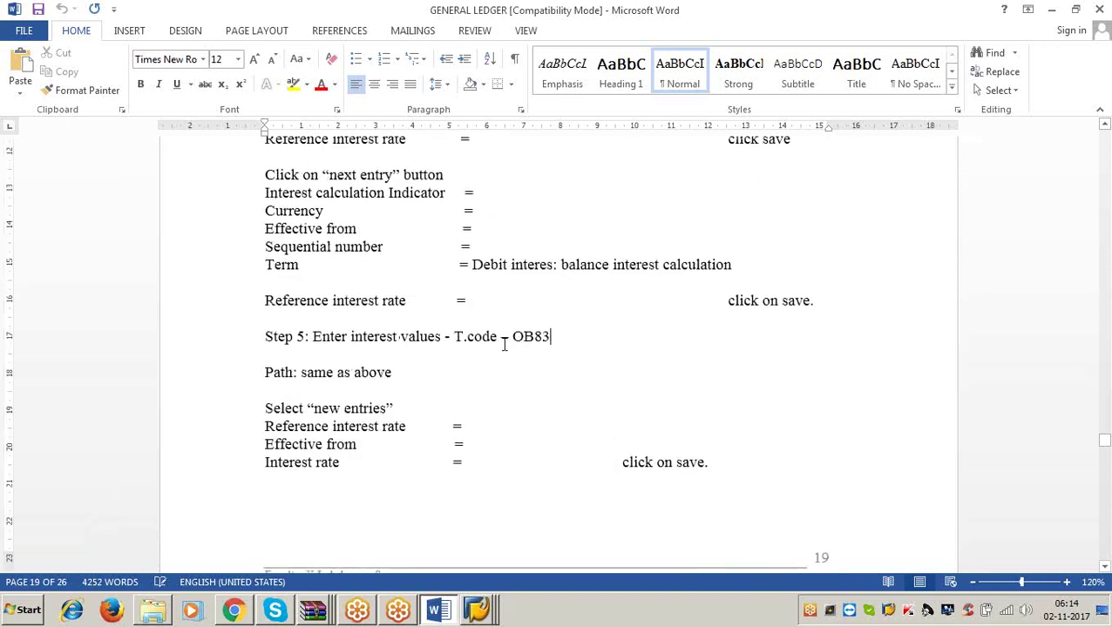
pyautogui.click(464, 426)
pyautogui.click(1051, 9)
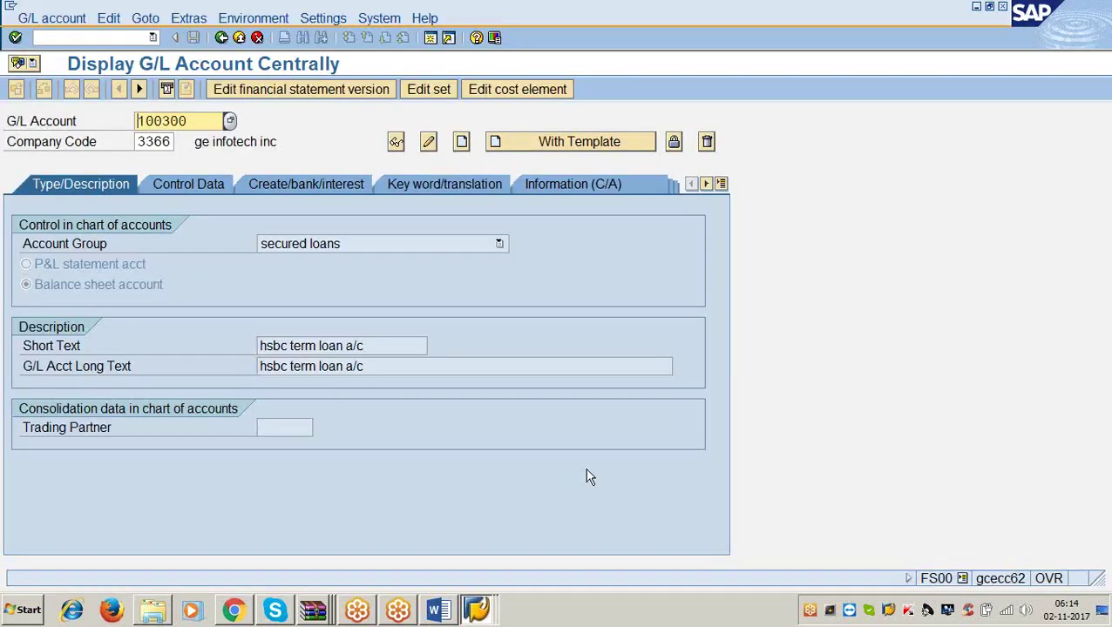
# - Switch to the OB83 session and examine the interest rate entered for reference B1
pyautogui.click(477, 610)
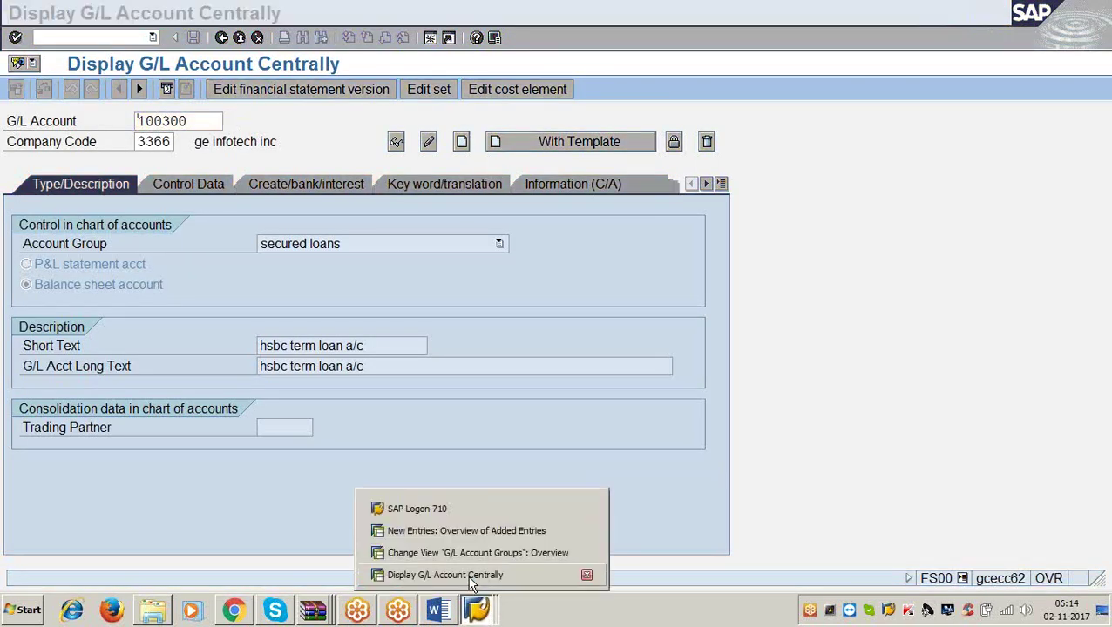
pyautogui.click(525, 530)
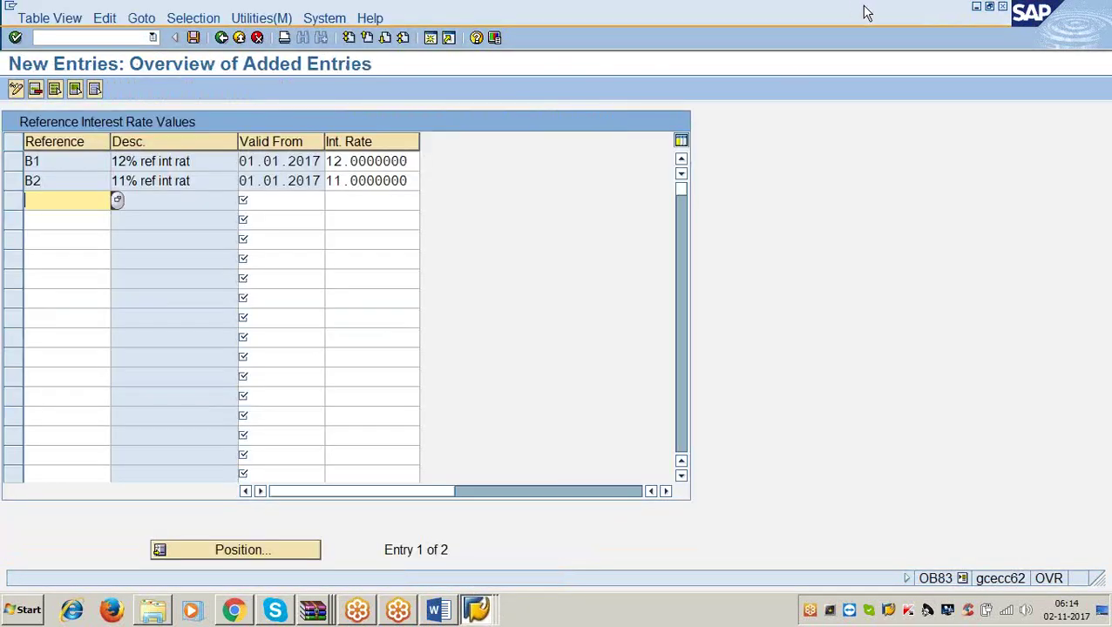
pyautogui.click(42, 160)
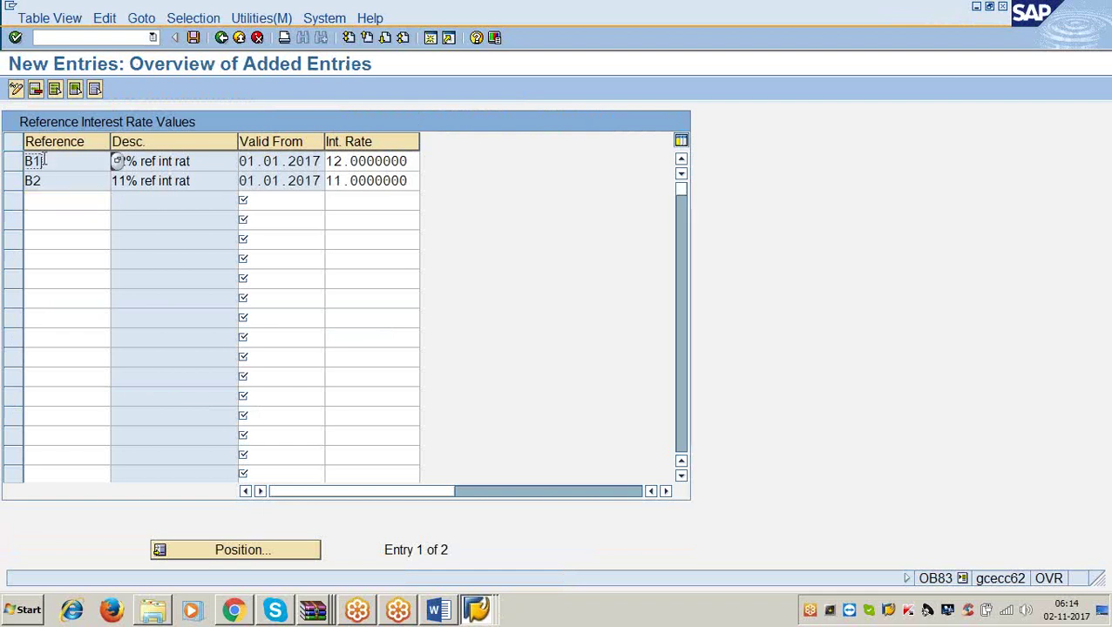
pyautogui.click(414, 160)
pyautogui.moveTo(414, 160); pyautogui.dragTo(325, 164)
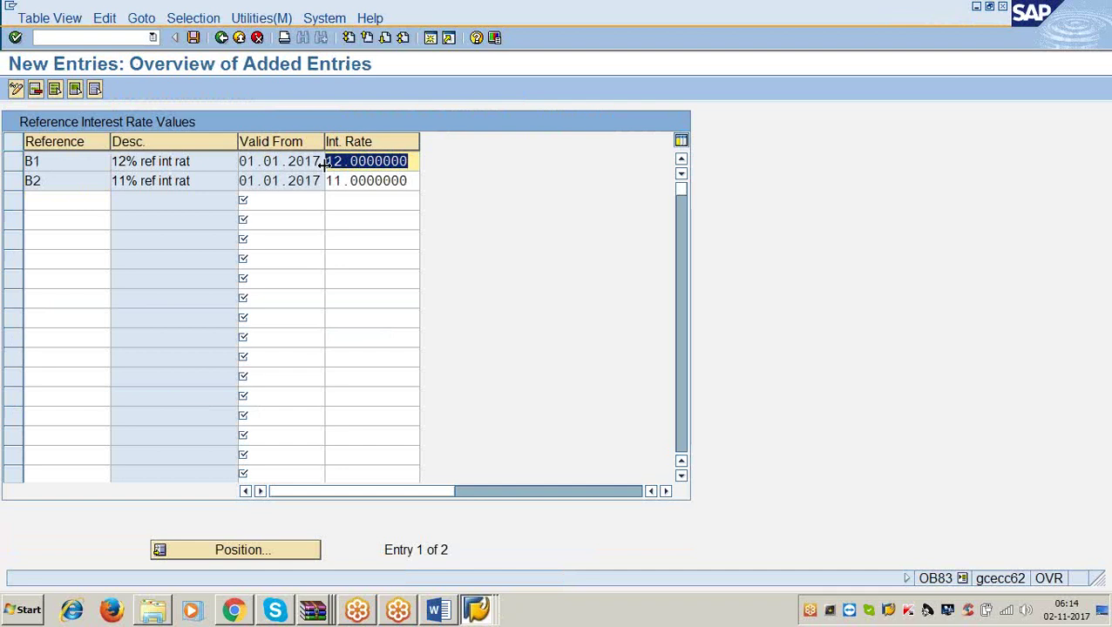
pyautogui.click(64, 164)
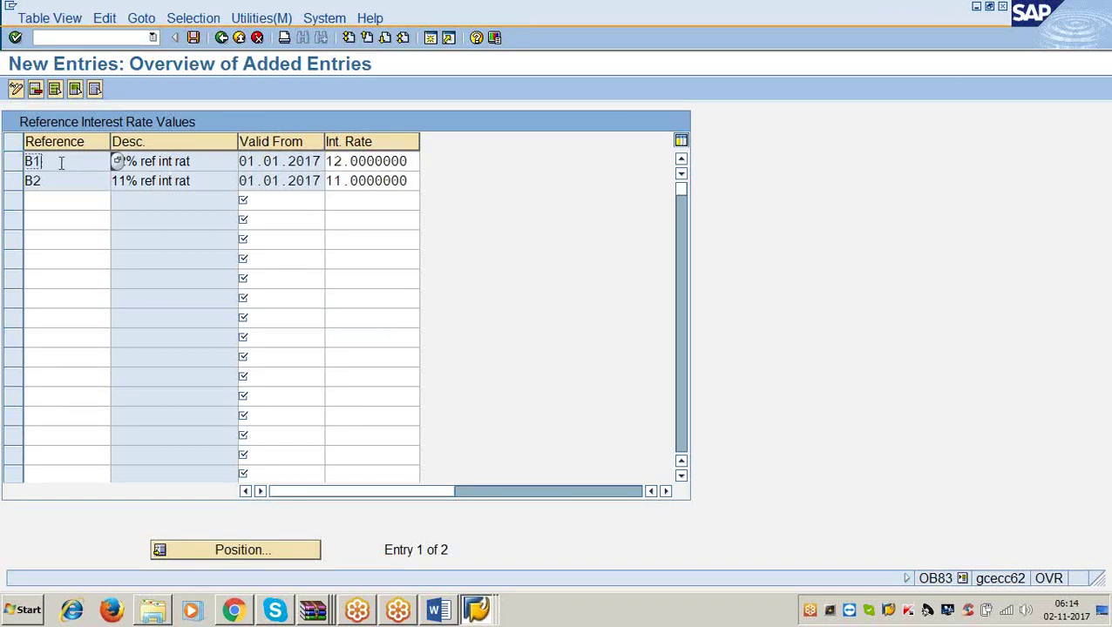
pyautogui.click(413, 162)
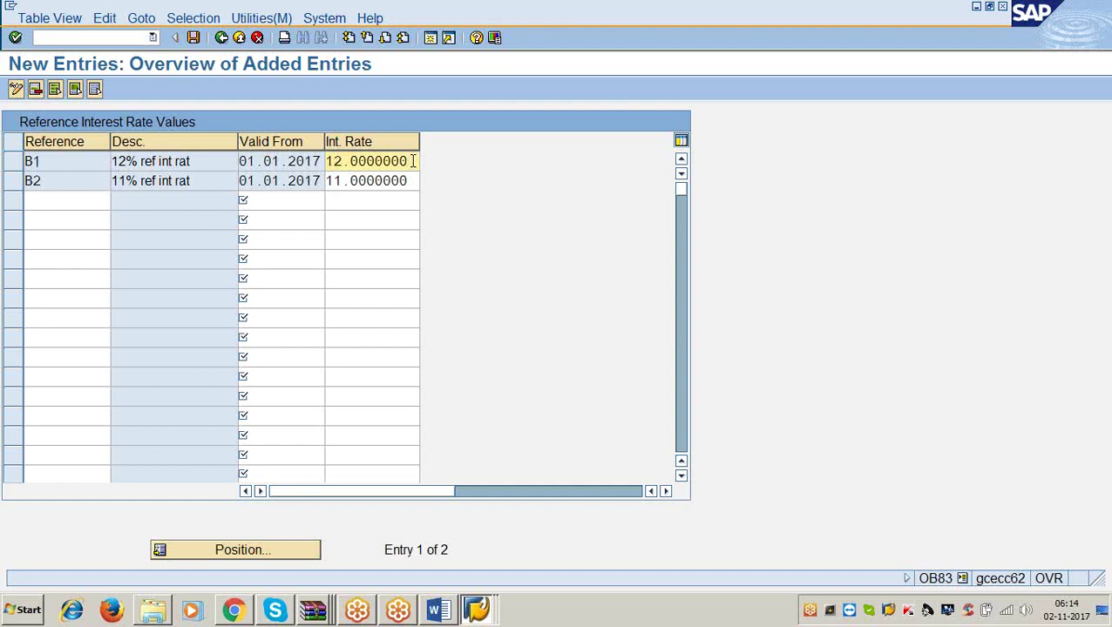
# - Leave the reference interest values and open Define Time-Dependent Terms in the implementation guide
pyautogui.click(220, 40)
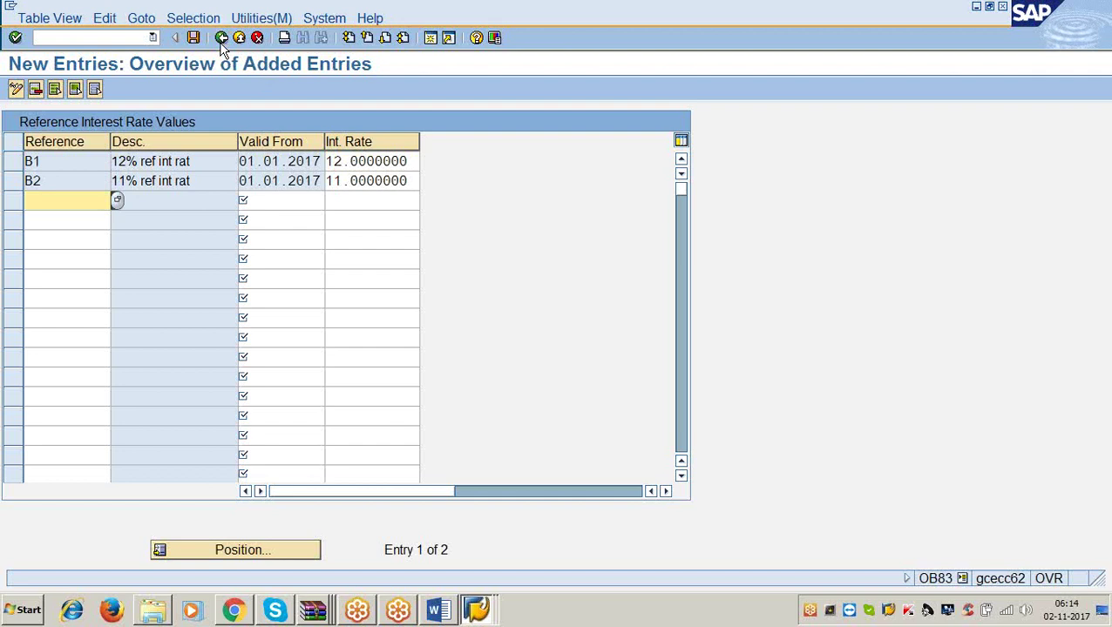
pyautogui.click(221, 39)
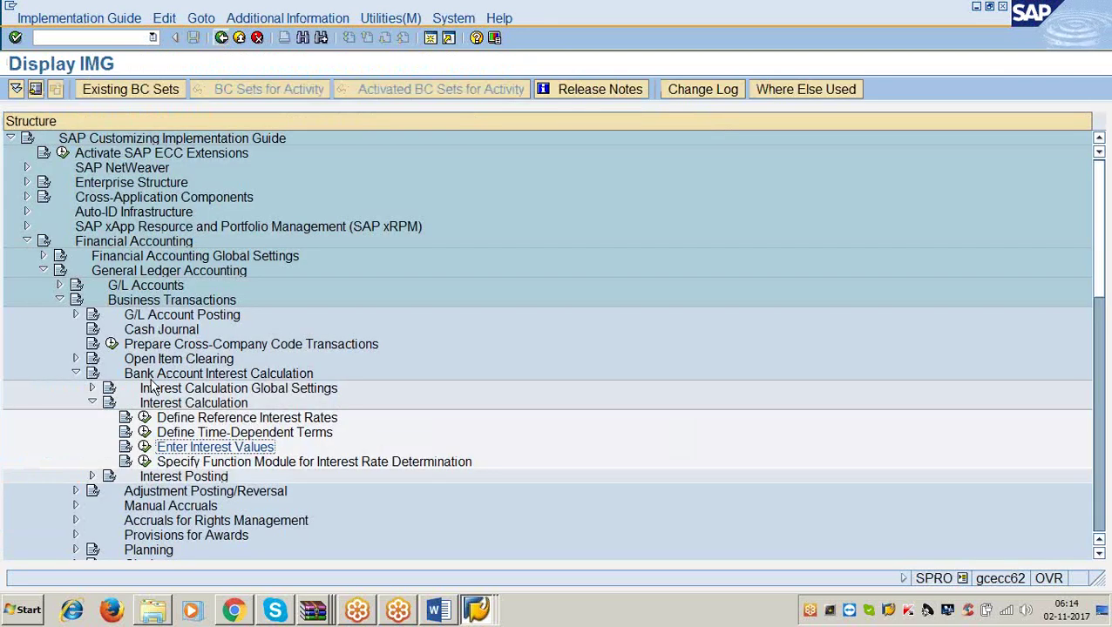
pyautogui.click(146, 433)
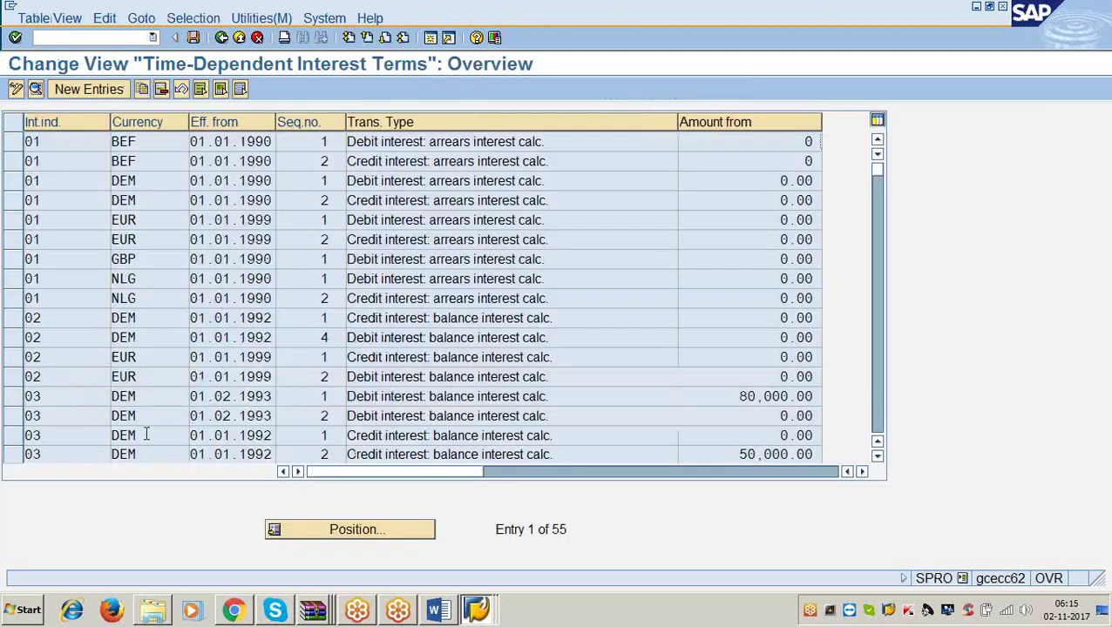
# - Position the time-dependent interest terms list at interest indicator AA and open the details of its credit interest entry, sequence 01
pyautogui.click(357, 531)
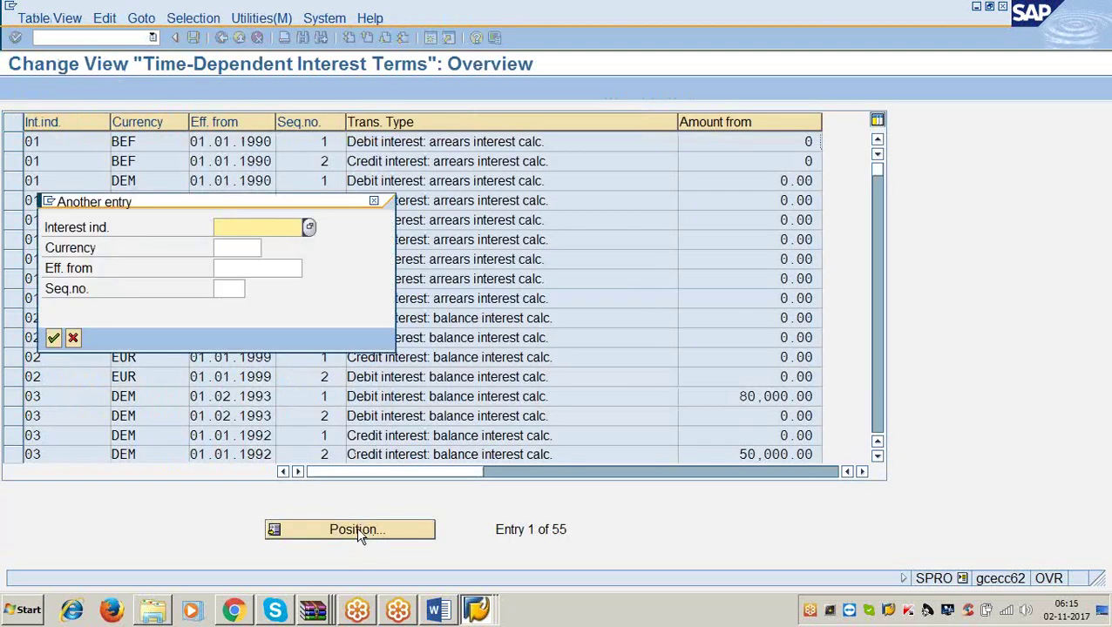
pyautogui.write('aa')
pyautogui.press('Return')
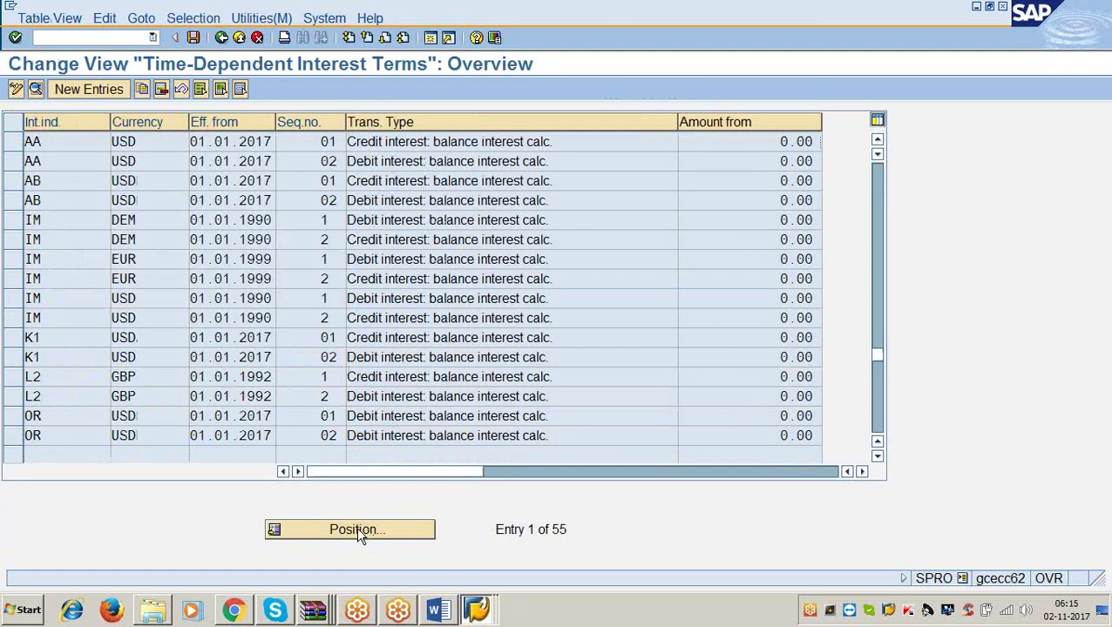
pyautogui.click(12, 146)
pyautogui.click(12, 162)
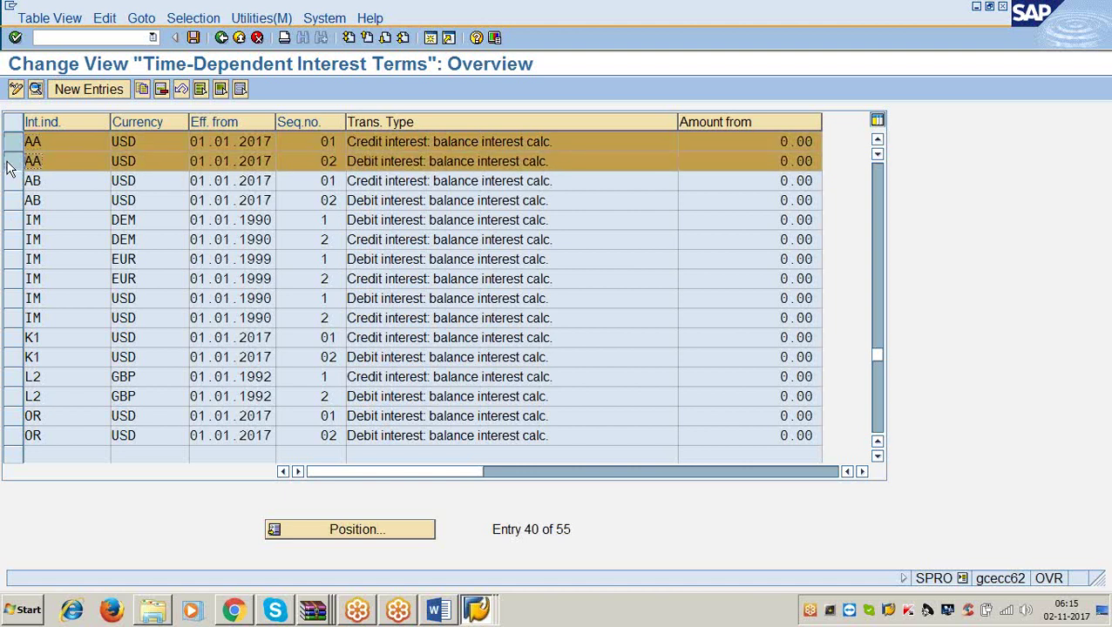
pyautogui.click(11, 164)
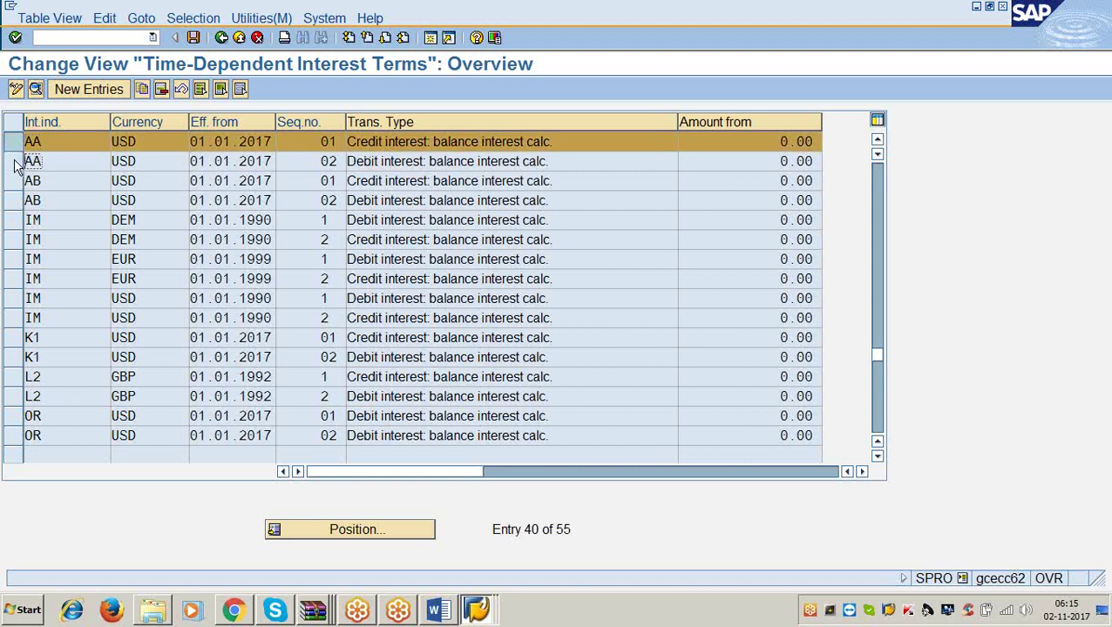
pyautogui.click(35, 89)
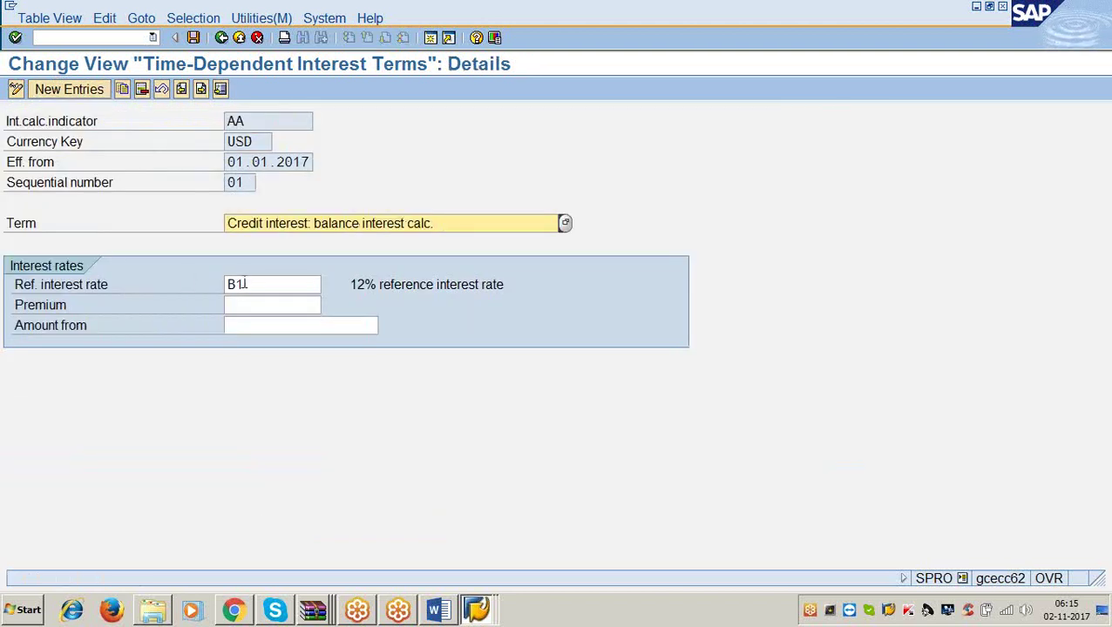
# - Examine the reference interest rate, credit interest term and interest calculation indicator of the AA credit entry
pyautogui.click(244, 284)
pyautogui.click(240, 222)
pyautogui.moveTo(239, 222); pyautogui.dragTo(462, 199)
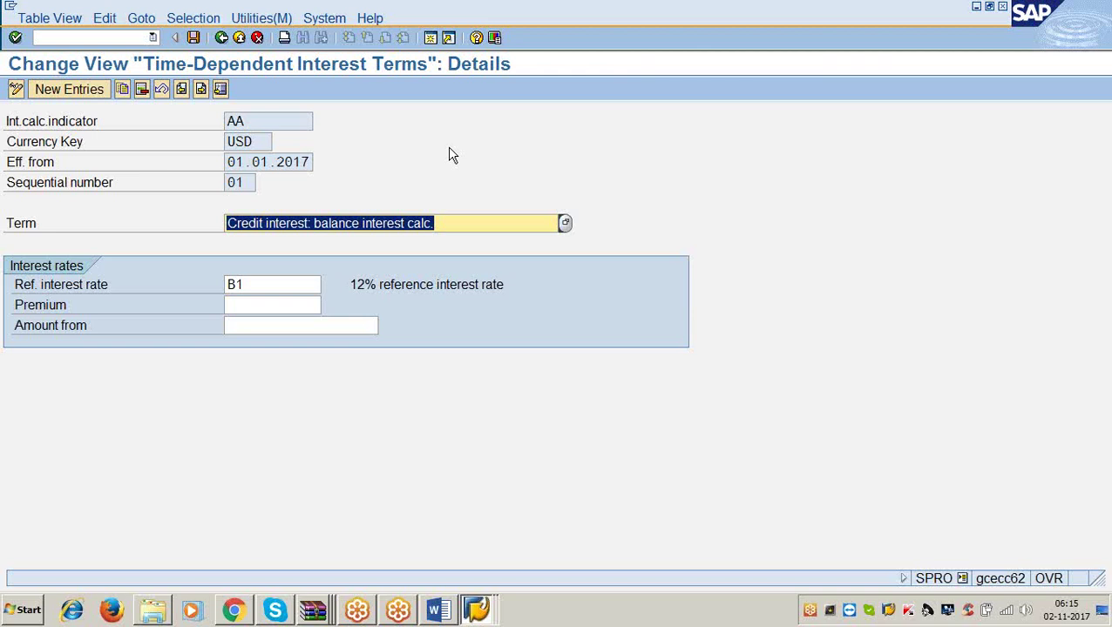
pyautogui.click(266, 121)
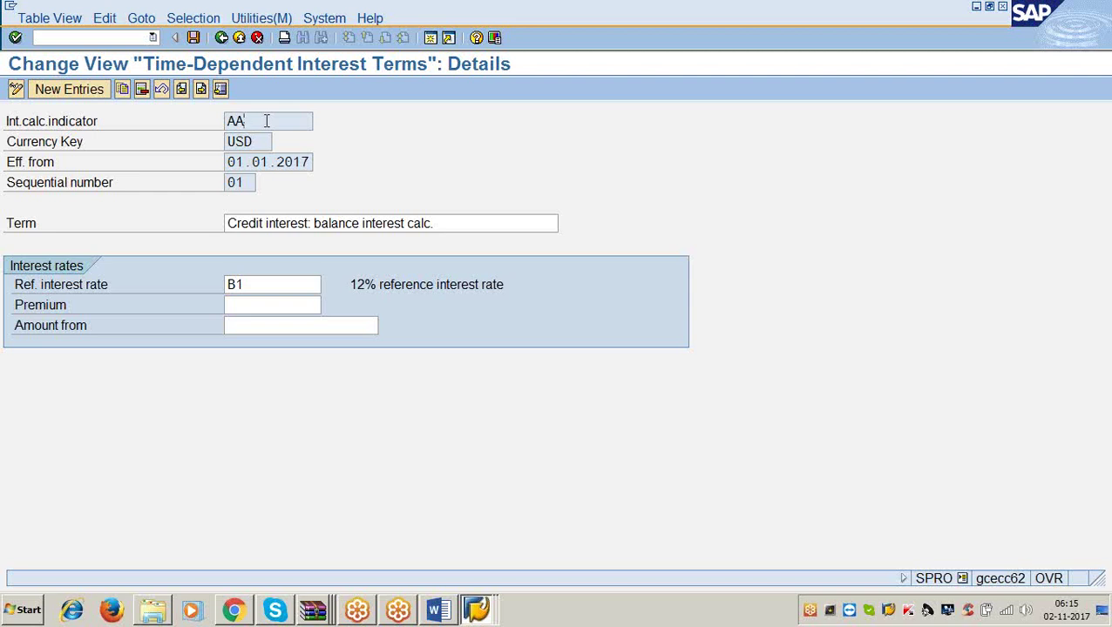
pyautogui.click(254, 282)
pyautogui.moveTo(226, 223); pyautogui.dragTo(311, 223)
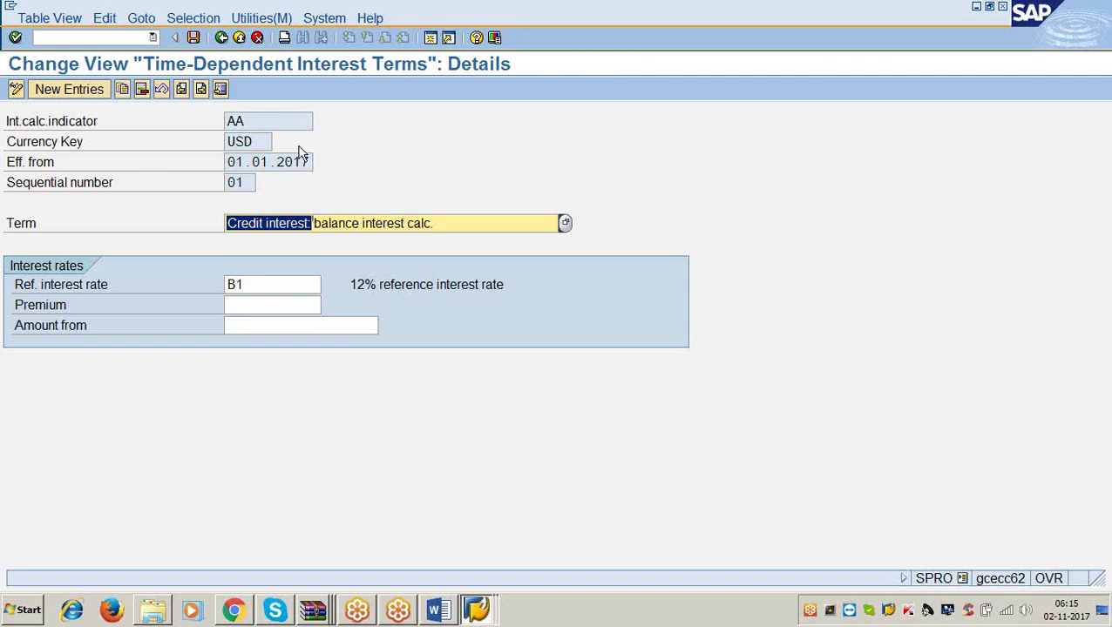
pyautogui.doubleClick(253, 122)
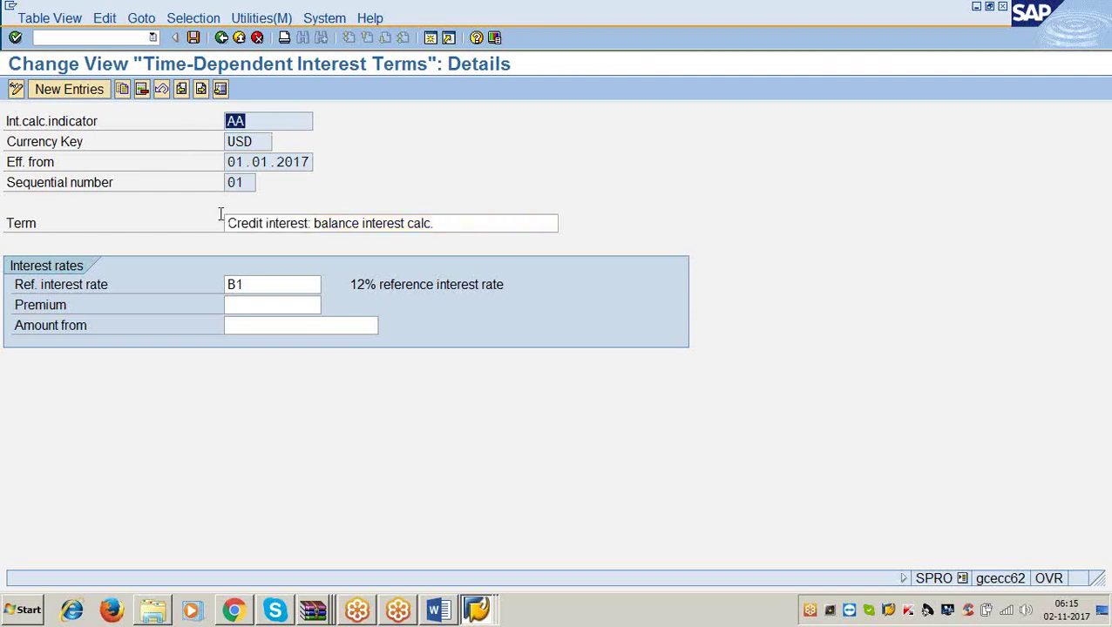
# - Switch to the G/L account display session and check the interest indicator and its description on the term loan account
pyautogui.click(477, 610)
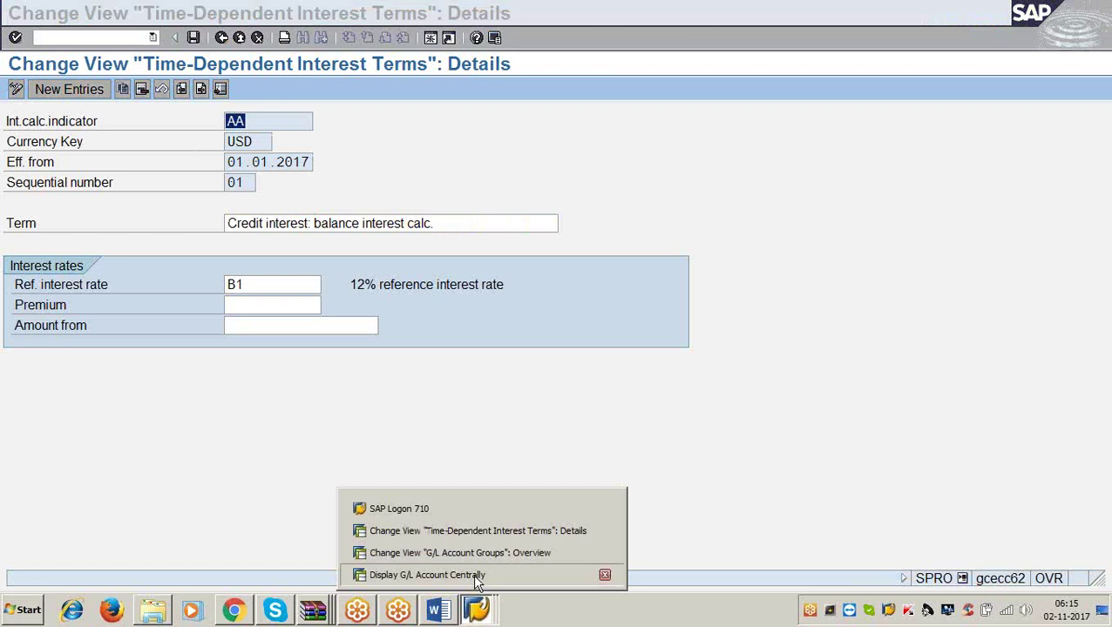
pyautogui.click(472, 574)
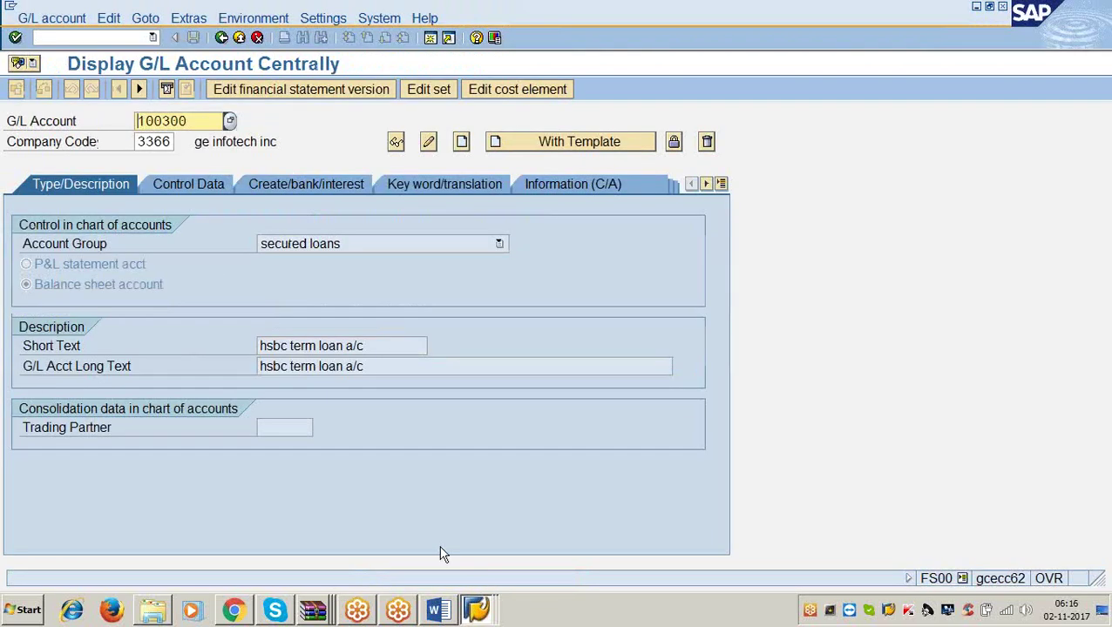
pyautogui.click(266, 184)
pyautogui.click(279, 427)
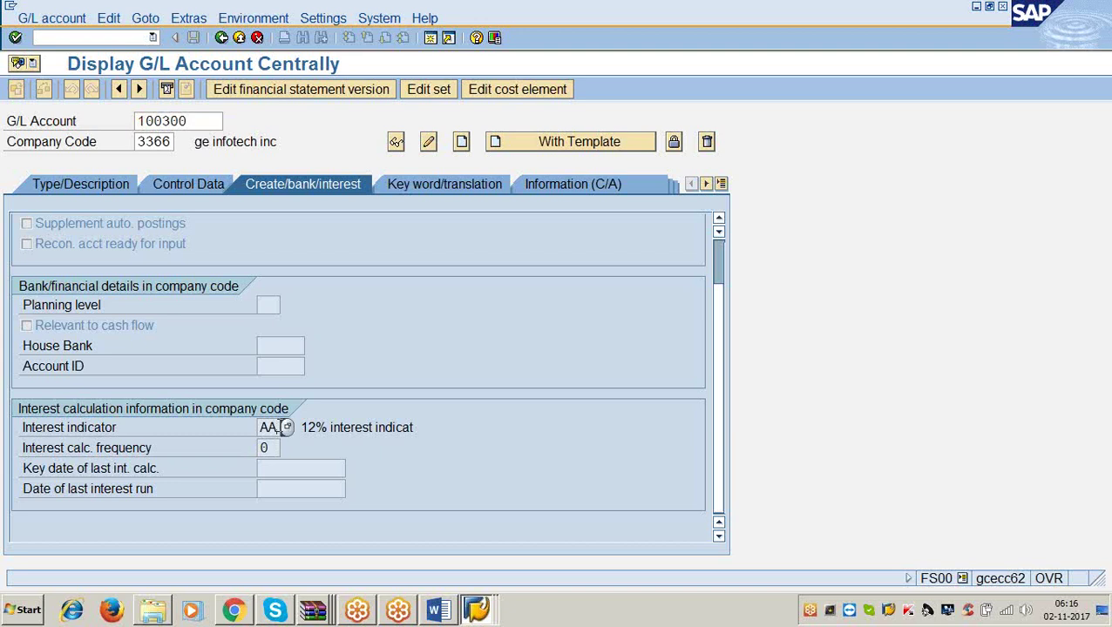
pyautogui.moveTo(300, 426); pyautogui.dragTo(334, 424)
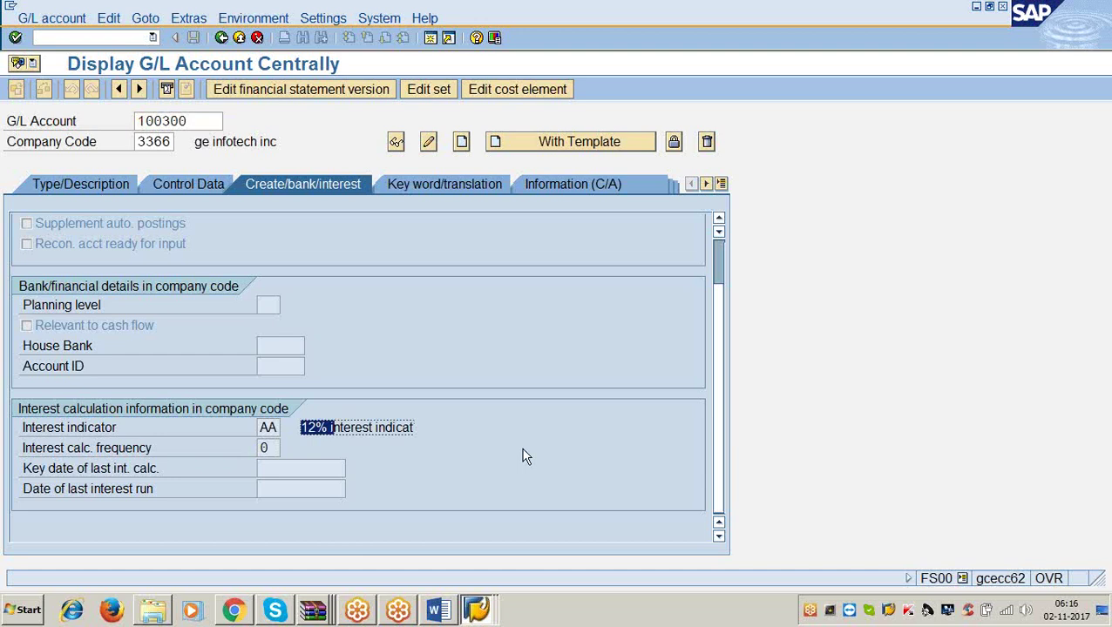
# - Return to the time-dependent interest terms overview and open the details of indicator AA's debit interest entry, sequence 02
pyautogui.click(475, 613)
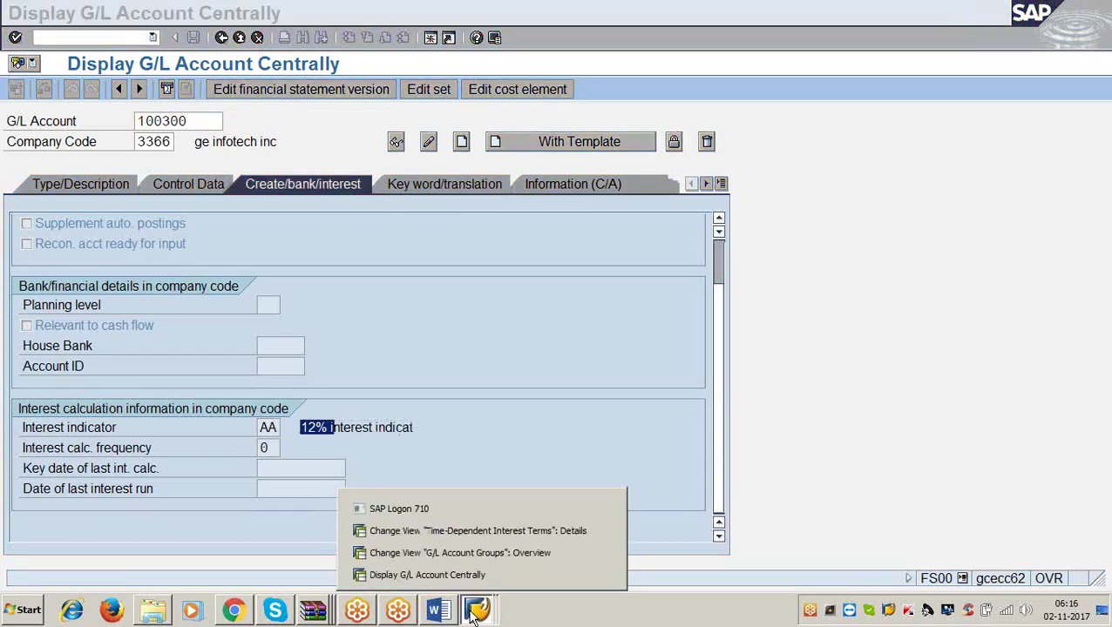
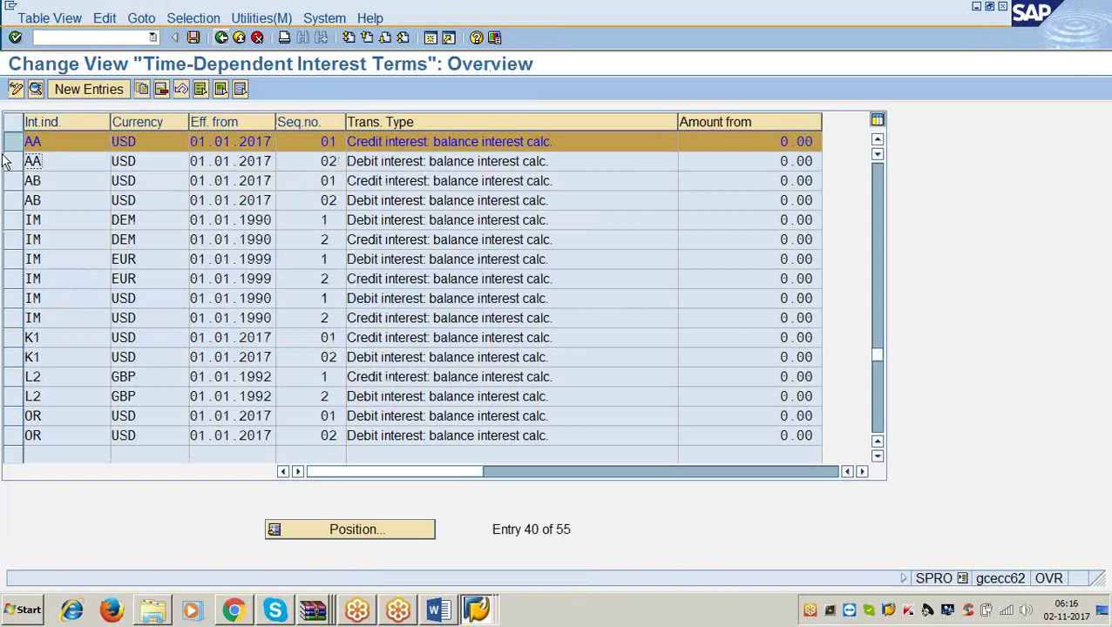
pyautogui.click(16, 164)
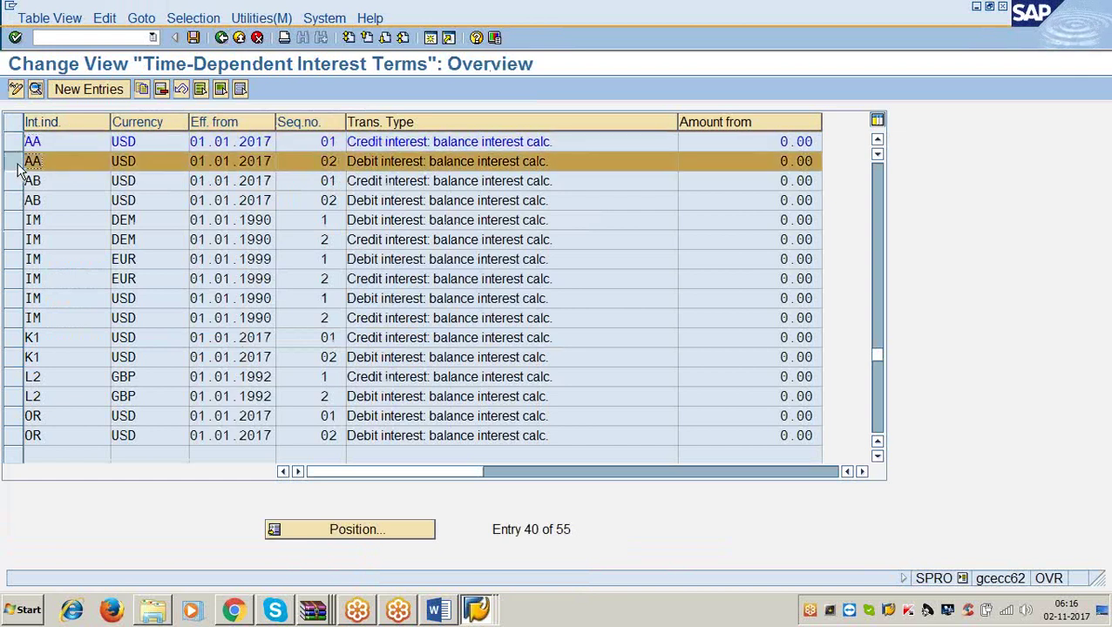
pyautogui.click(36, 90)
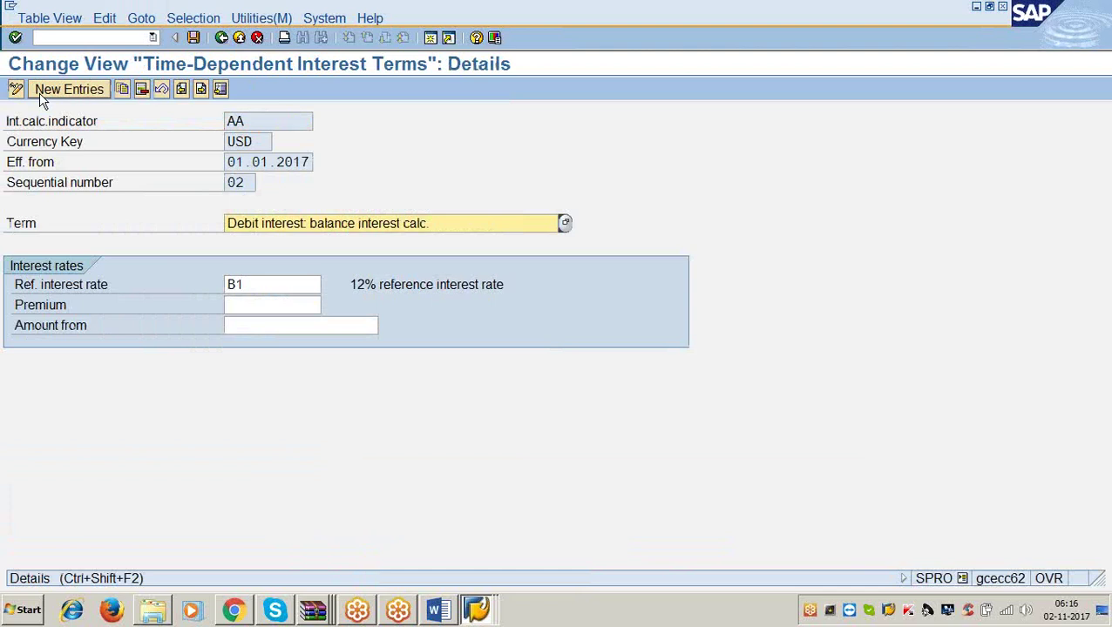
# - Examine how the AA debit entry connects its reference interest rate, debit interest term and interest calculation indicator
pyautogui.click(255, 284)
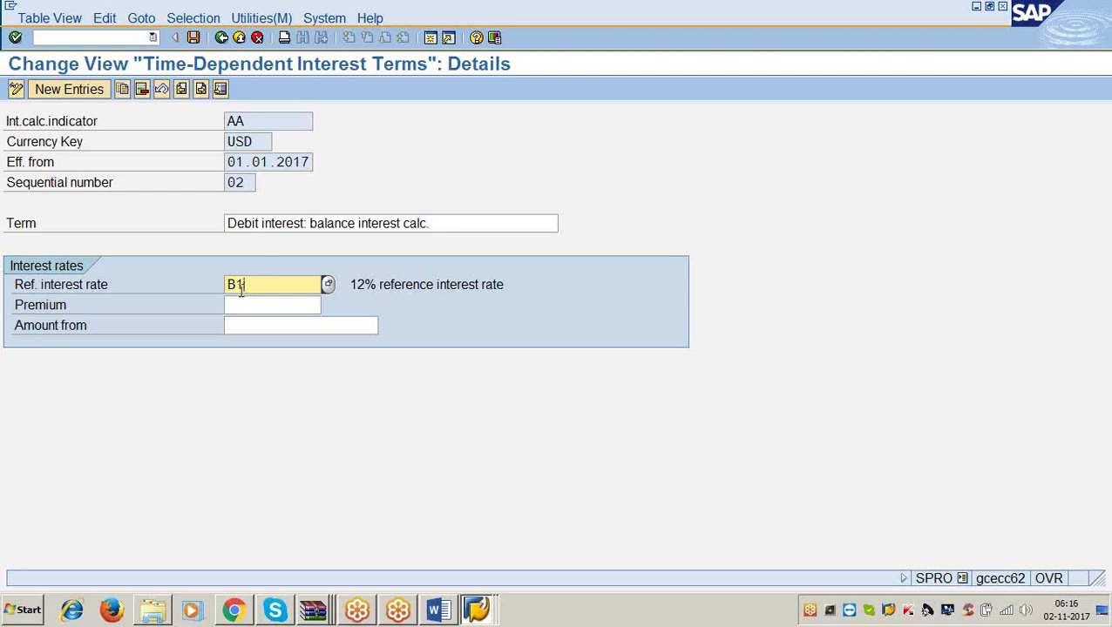
pyautogui.moveTo(234, 284); pyautogui.dragTo(245, 278)
pyautogui.moveTo(226, 223); pyautogui.dragTo(312, 223)
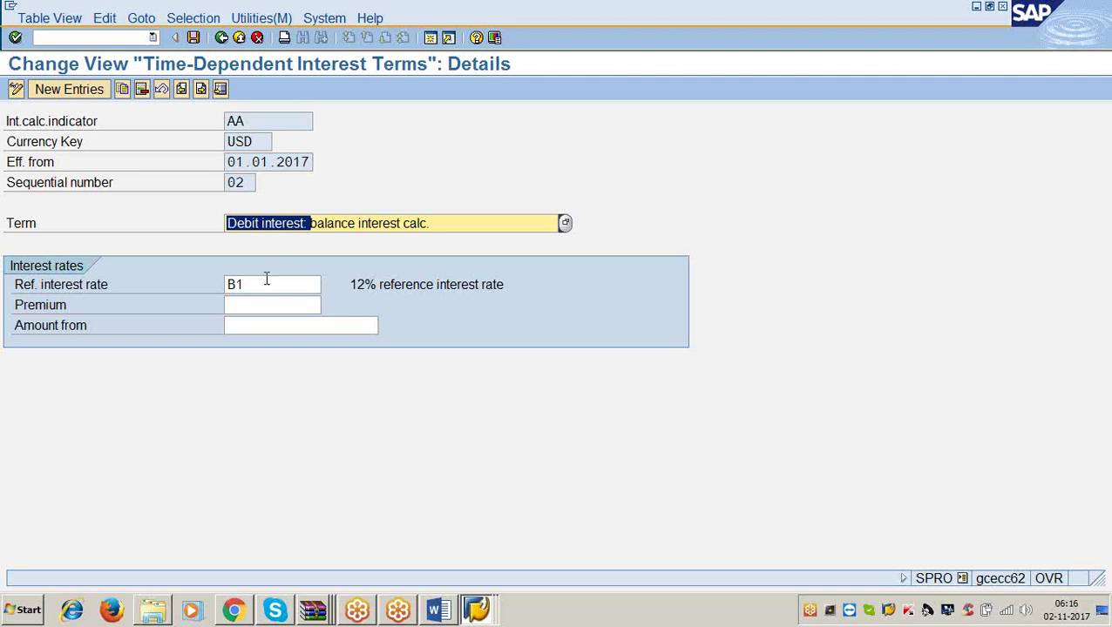
pyautogui.click(262, 223)
pyautogui.moveTo(262, 118); pyautogui.dragTo(221, 125)
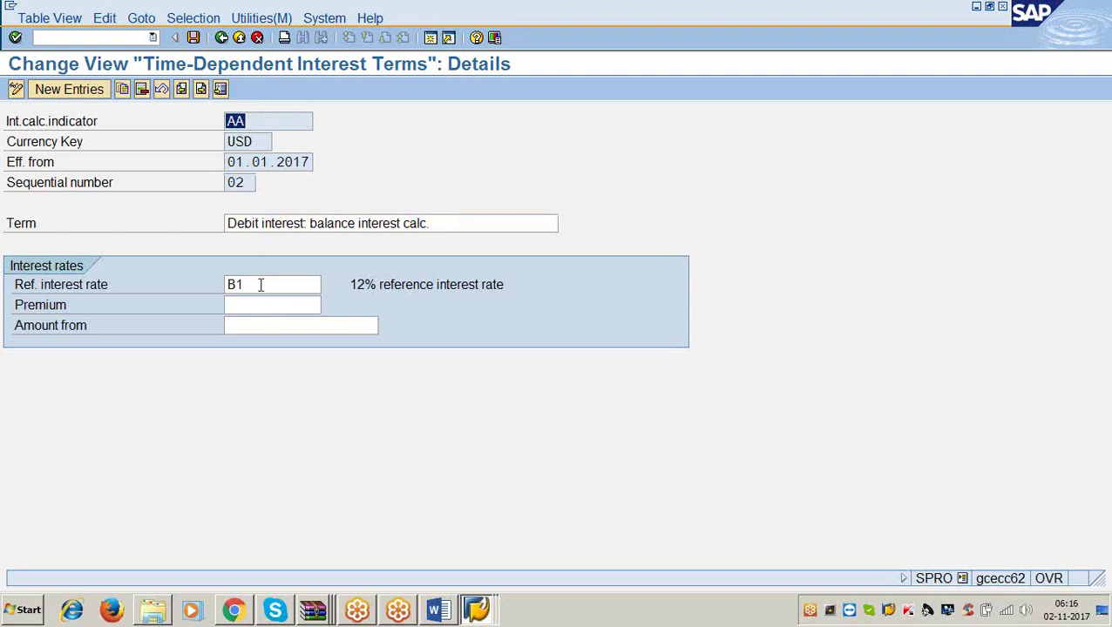
pyautogui.moveTo(260, 284); pyautogui.dragTo(209, 298)
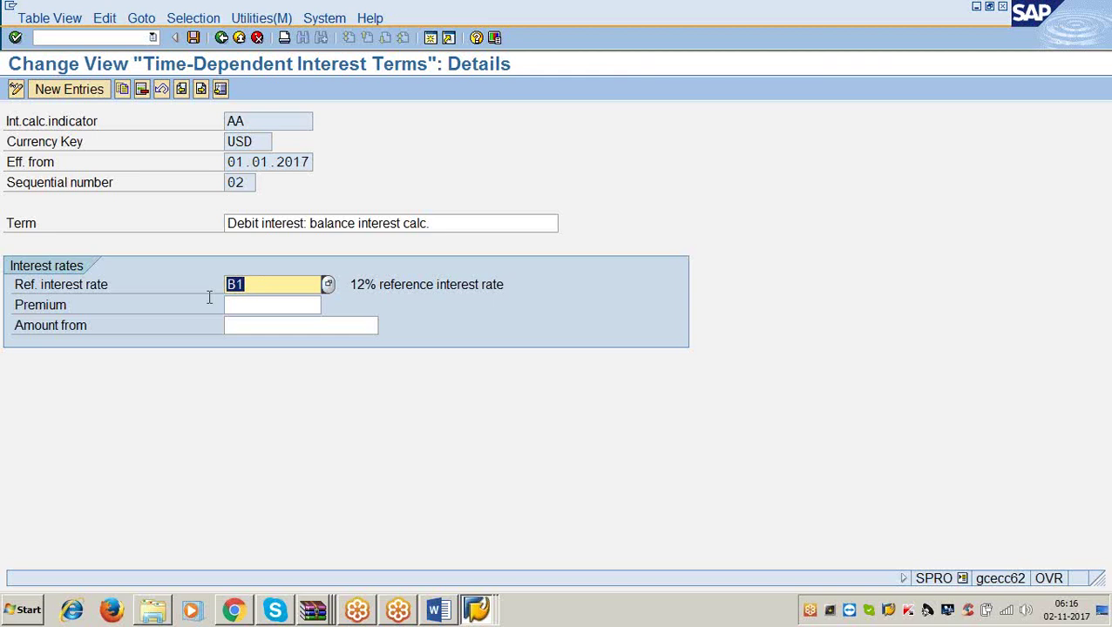
pyautogui.moveTo(228, 223); pyautogui.dragTo(328, 236)
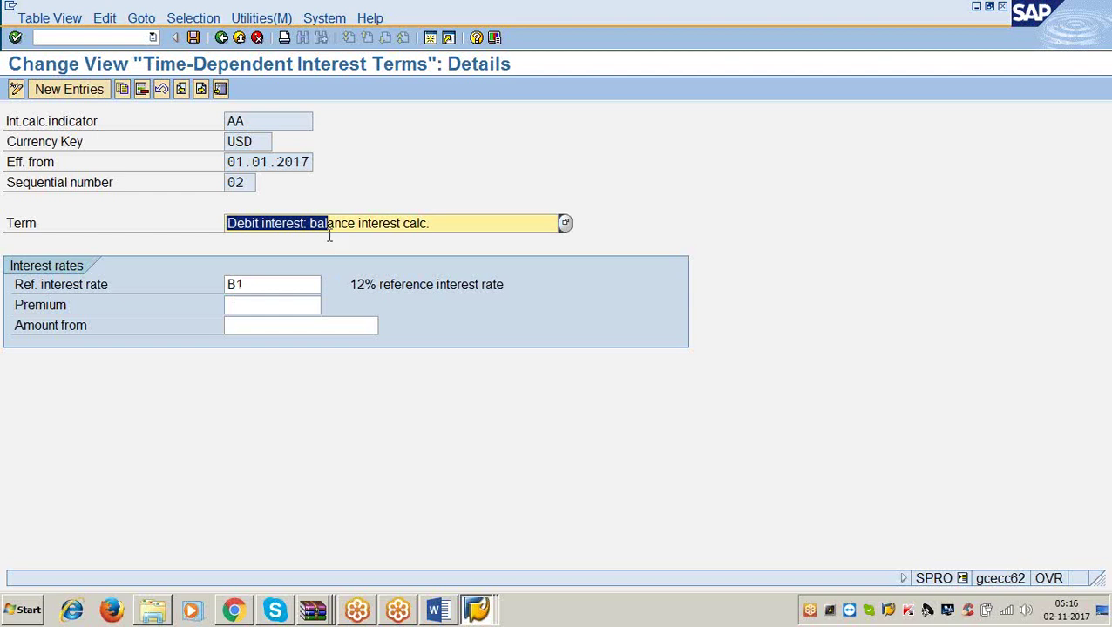
pyautogui.moveTo(257, 122); pyautogui.dragTo(198, 132)
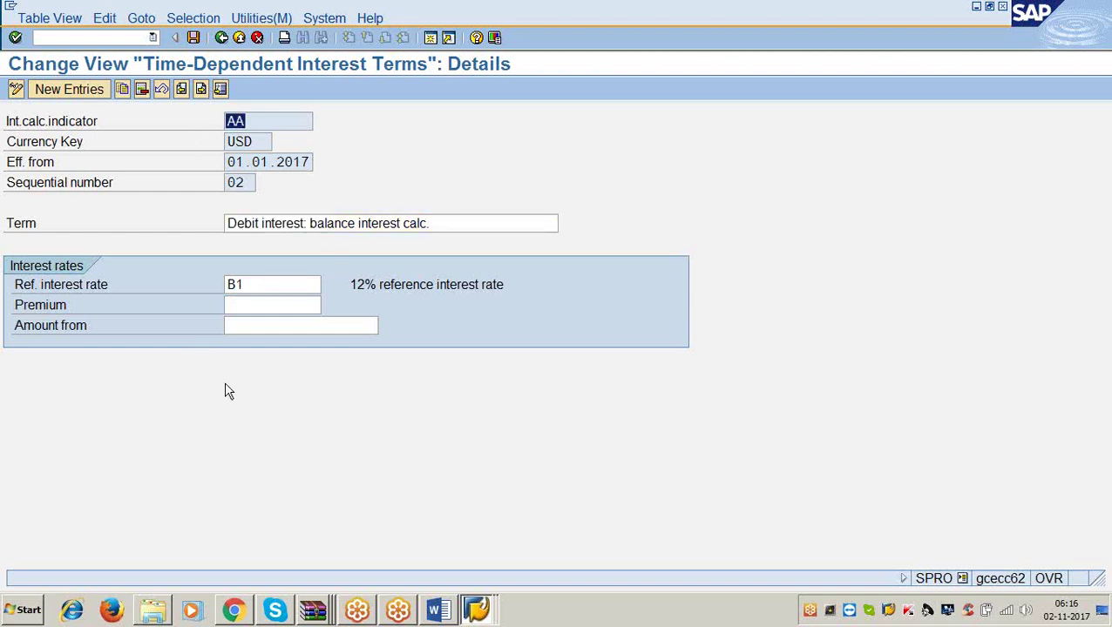
# - Switch back to the term loan account display and recheck the interest indicator in its interest calculation information
pyautogui.click(476, 609)
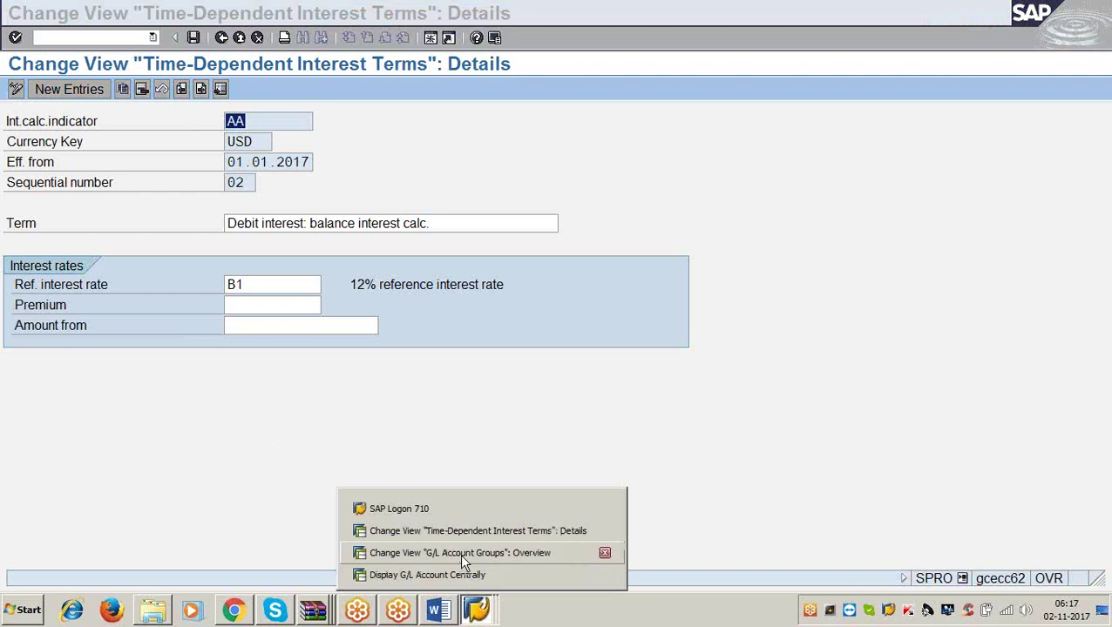
pyautogui.click(462, 573)
pyautogui.moveTo(284, 428); pyautogui.dragTo(260, 428)
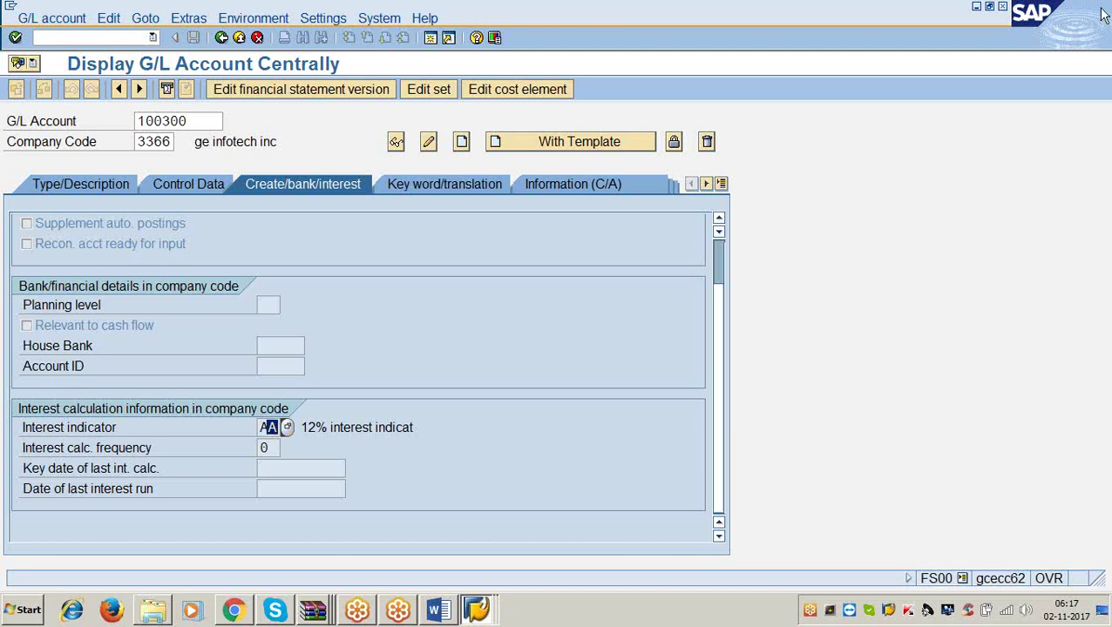
# - Minimize the SAP sessions, close SAP Logon, and open the desktop presentation "interest indicators" in PowerPoint with editing enabled
pyautogui.click(975, 7)
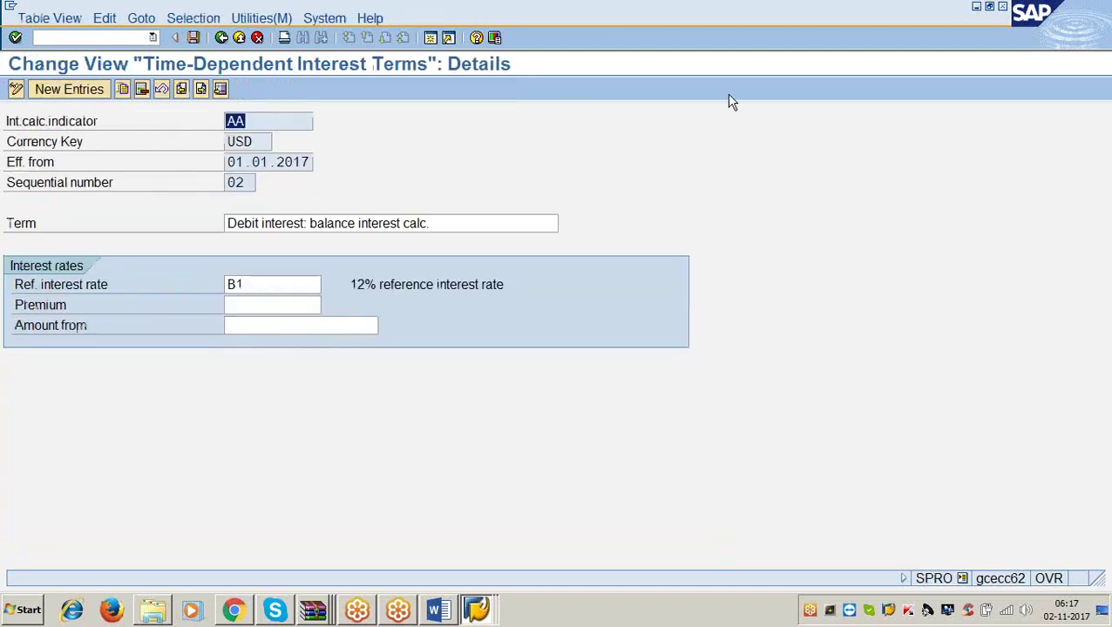
pyautogui.click(976, 7)
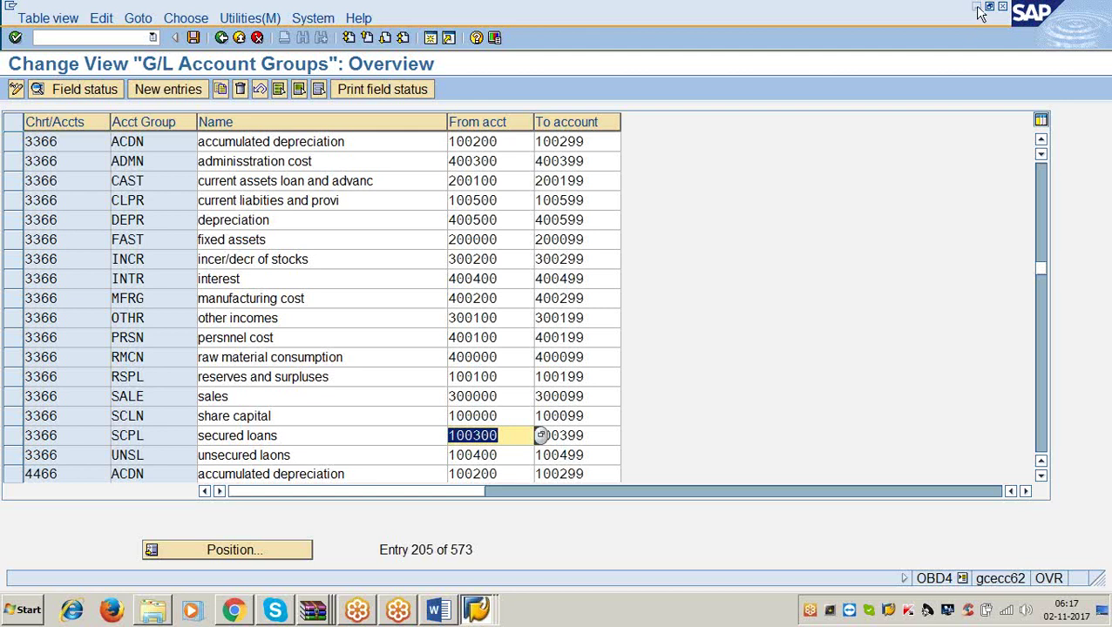
pyautogui.click(976, 7)
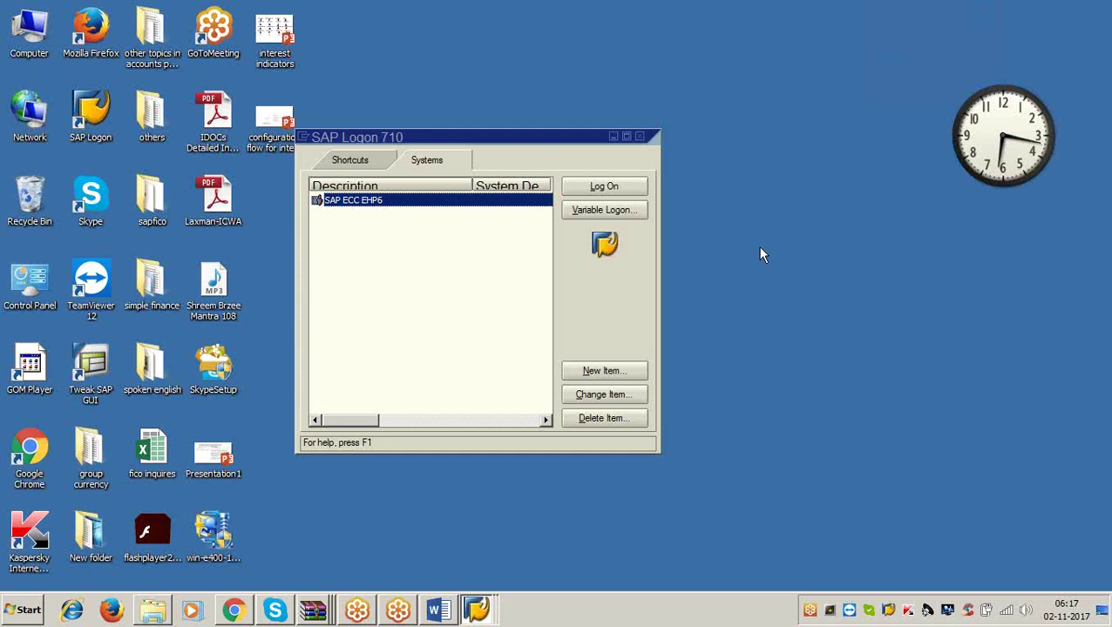
pyautogui.click(639, 136)
pyautogui.click(273, 63)
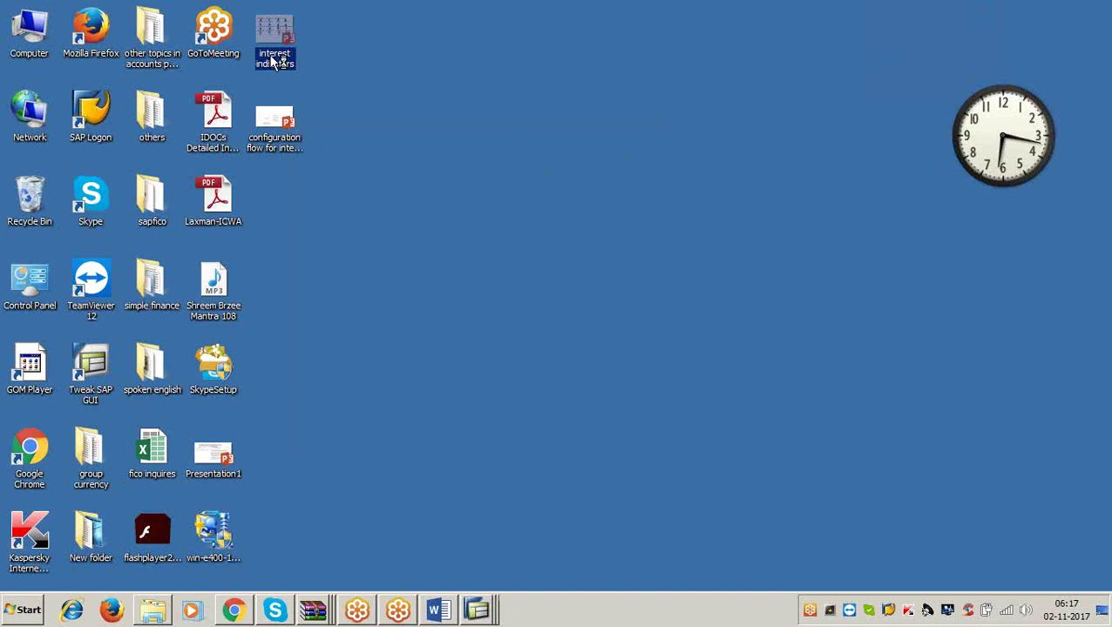
pyautogui.doubleClick(272, 63)
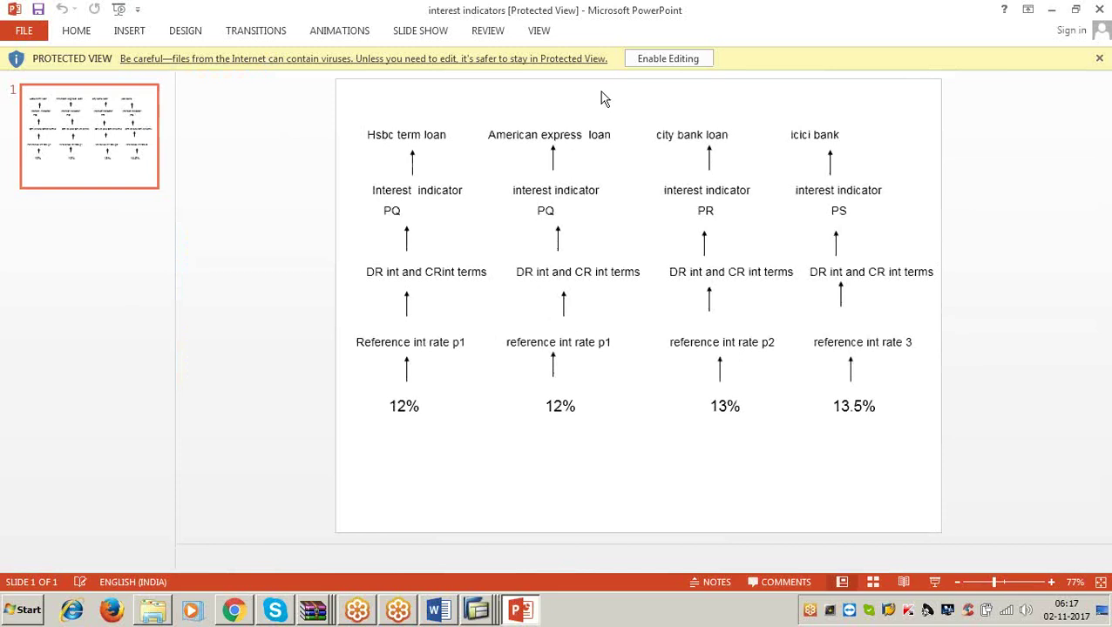
pyautogui.click(637, 56)
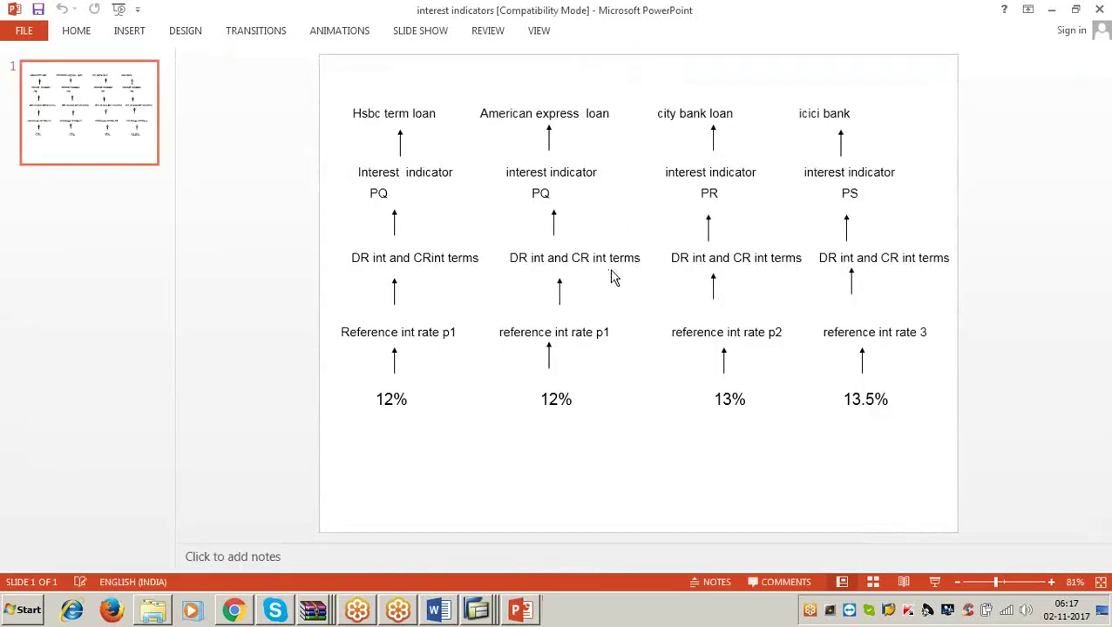
# - Trace the Hsbc term loan flow on the slide from interest rate through reference rate and DR/CR interest terms to interest indicator
pyautogui.click(411, 401)
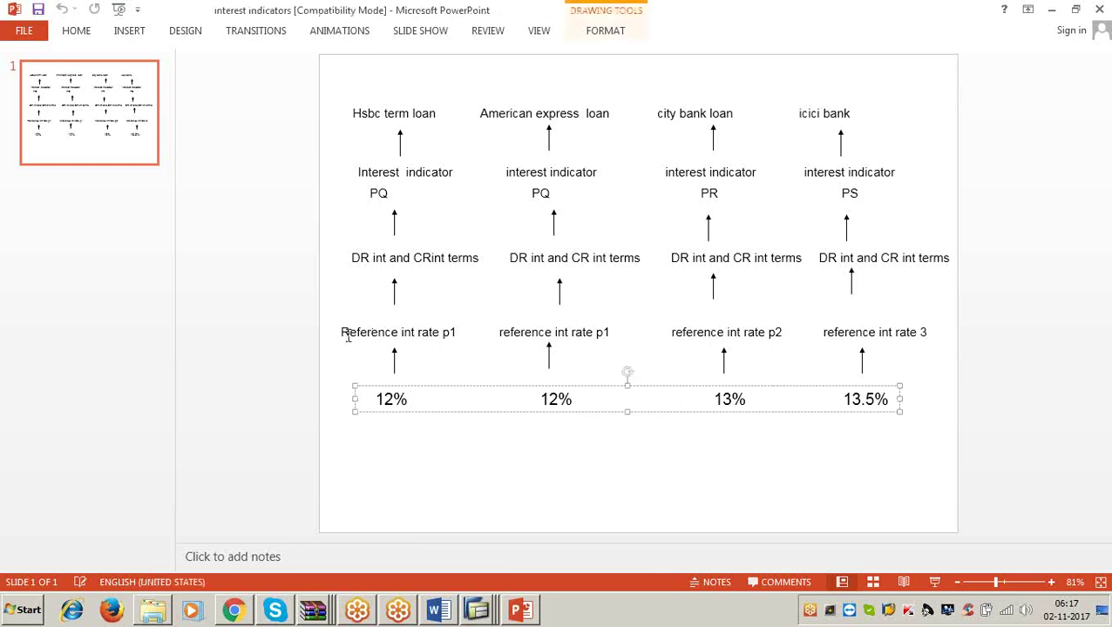
pyautogui.click(458, 332)
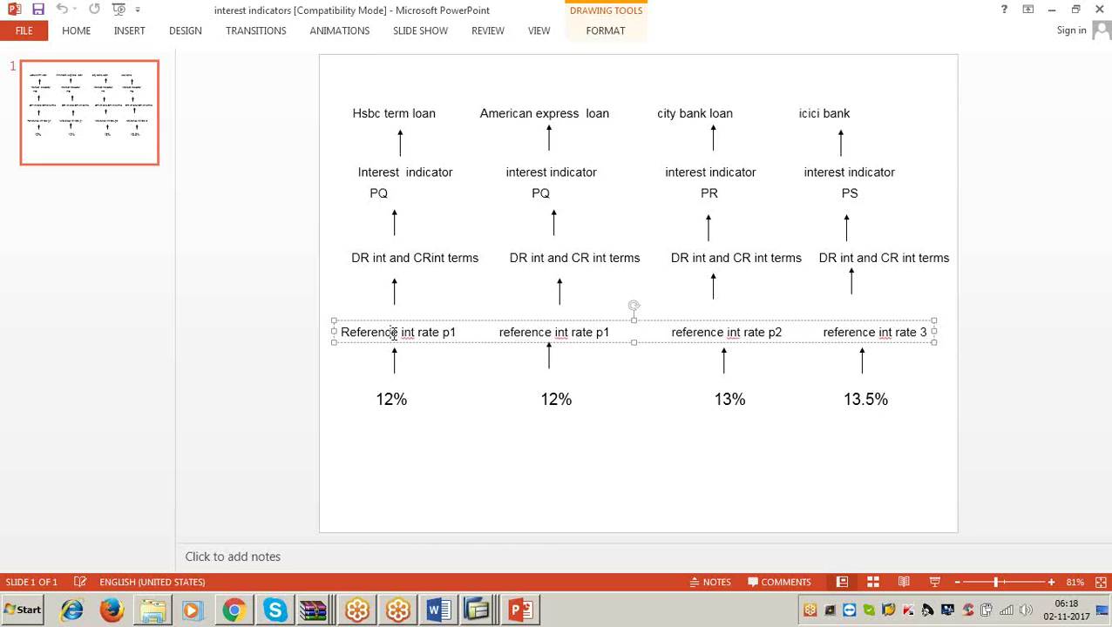
pyautogui.click(392, 262)
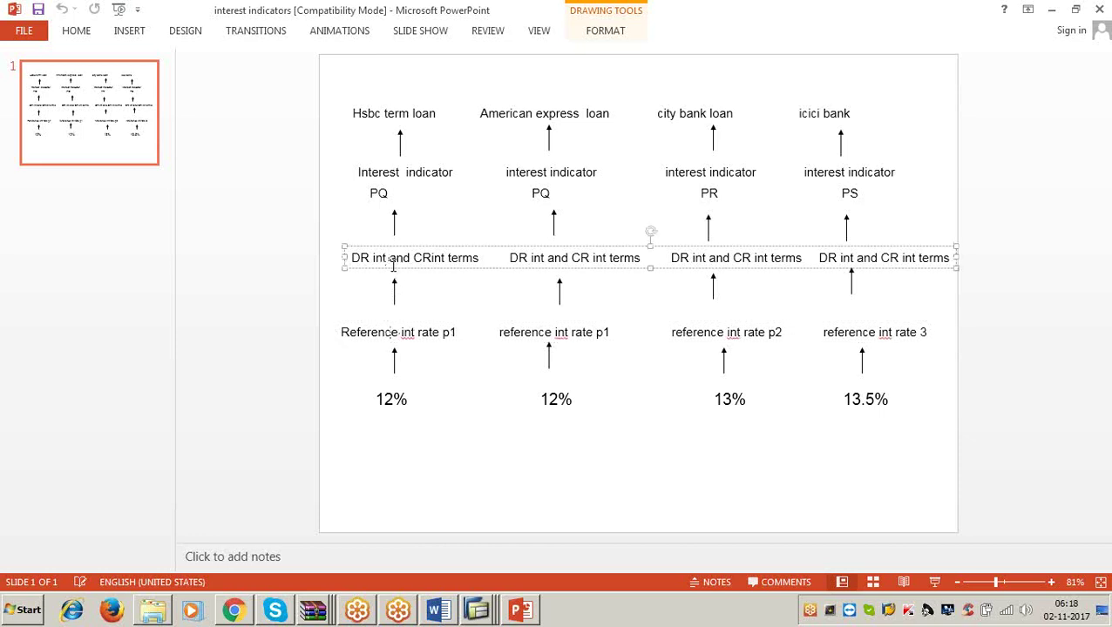
pyautogui.click(404, 175)
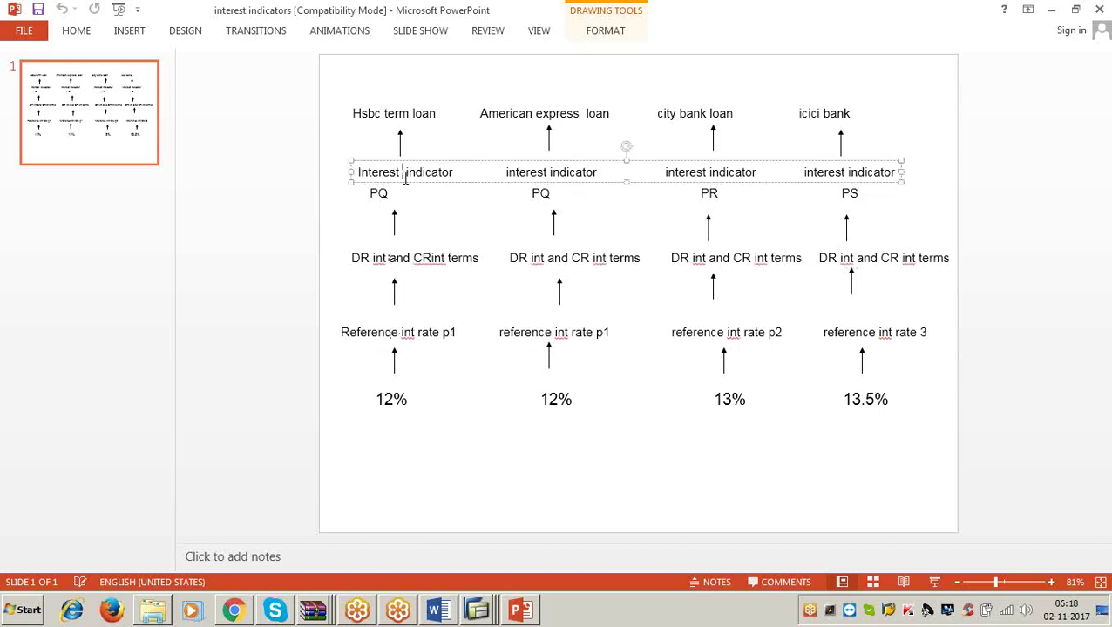
# - Examine how interest indicator PQ ties the Hsbc term loan to its DR/CR interest terms, reference interest rate p1 and 12% rate
pyautogui.click(387, 190)
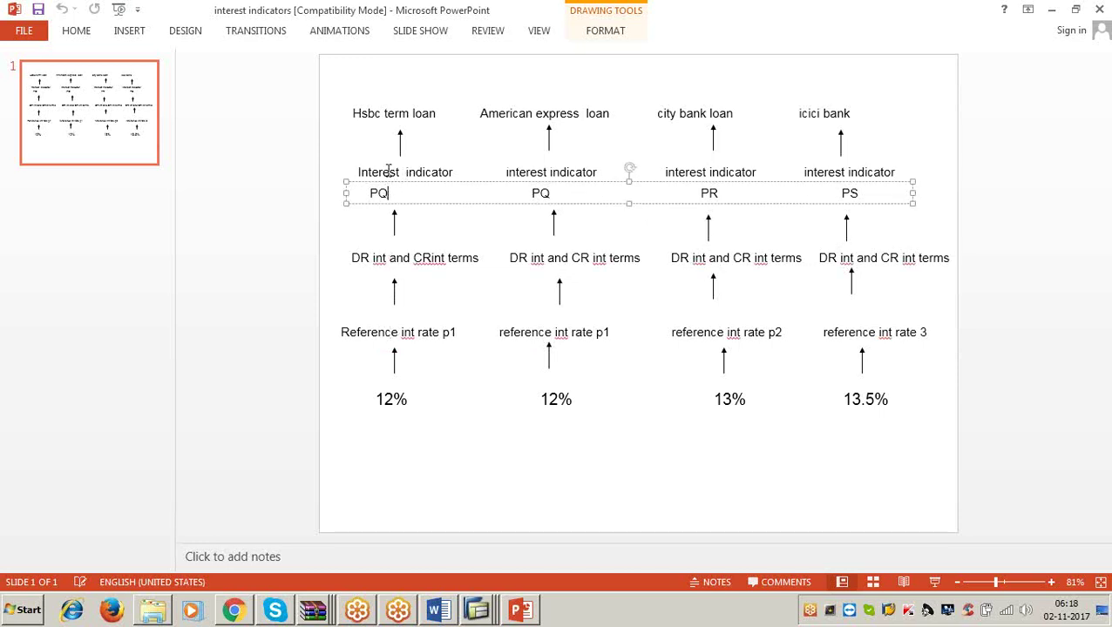
pyautogui.click(385, 114)
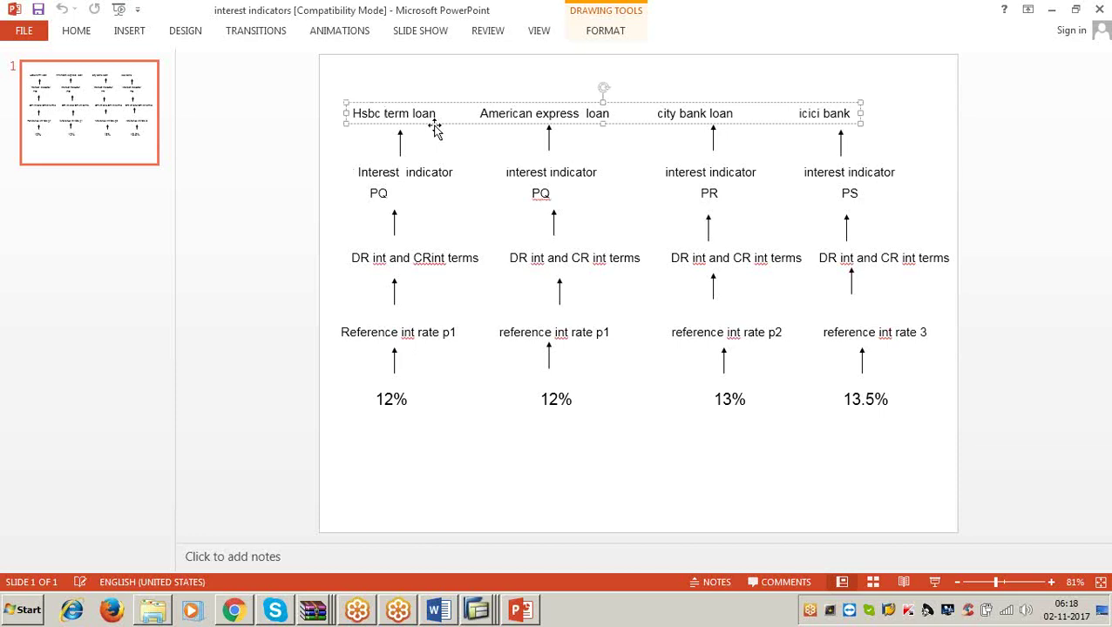
pyautogui.click(407, 172)
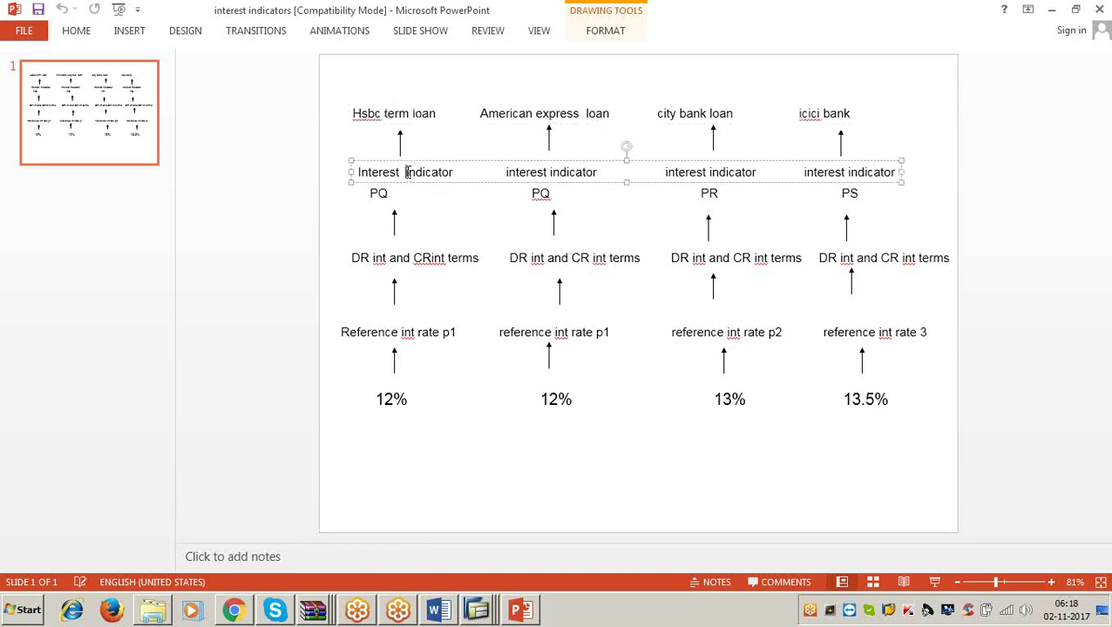
pyautogui.click(403, 332)
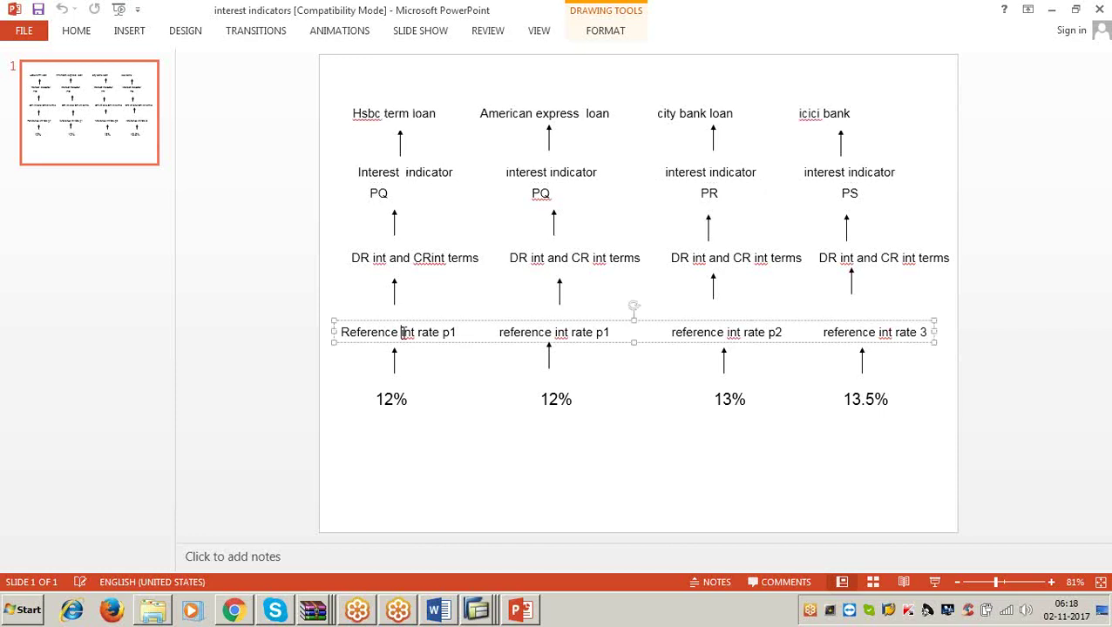
pyautogui.click(392, 270)
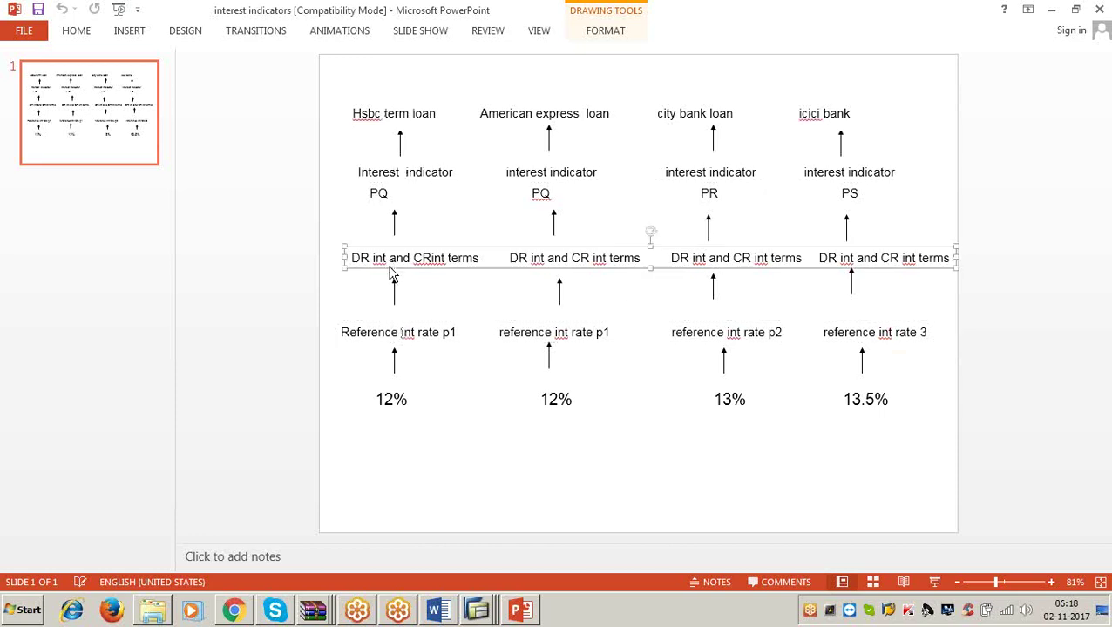
pyautogui.click(405, 399)
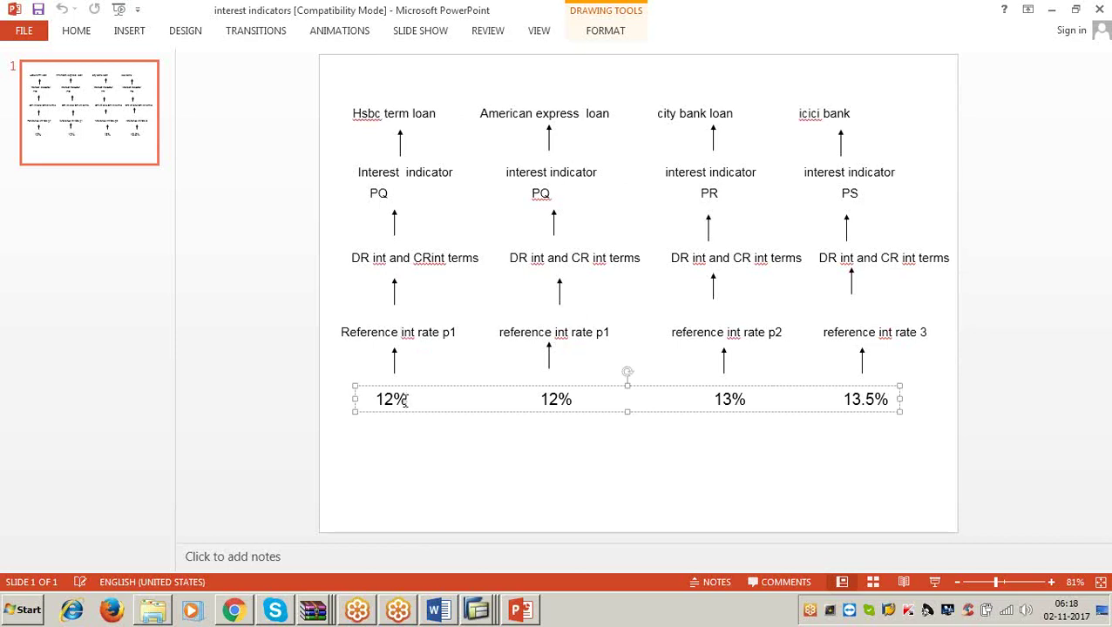
pyautogui.click(415, 174)
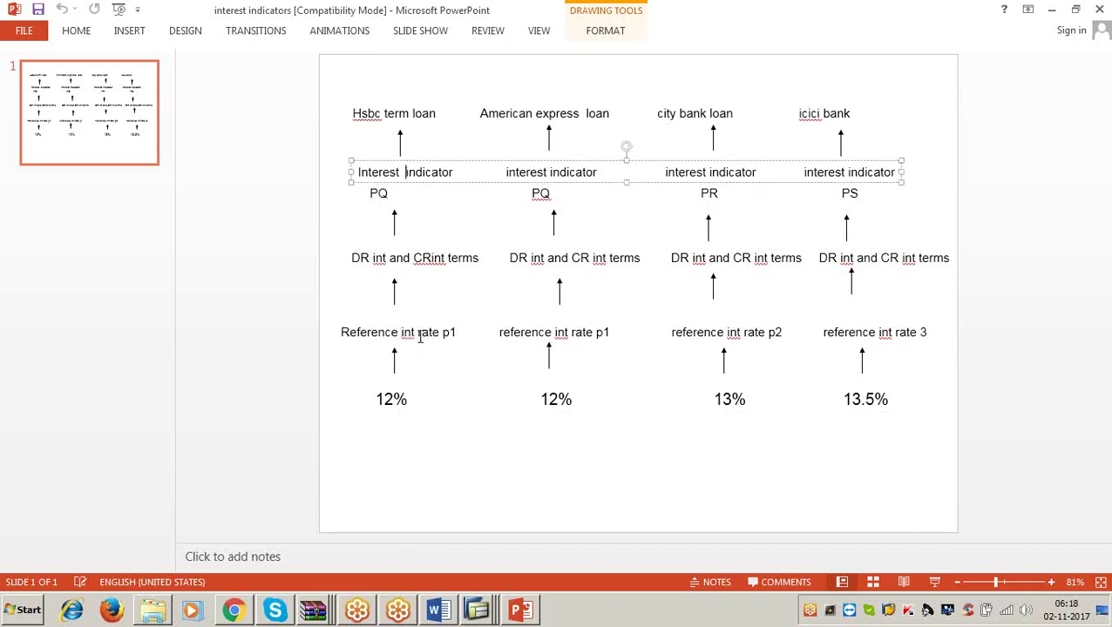
pyautogui.click(417, 113)
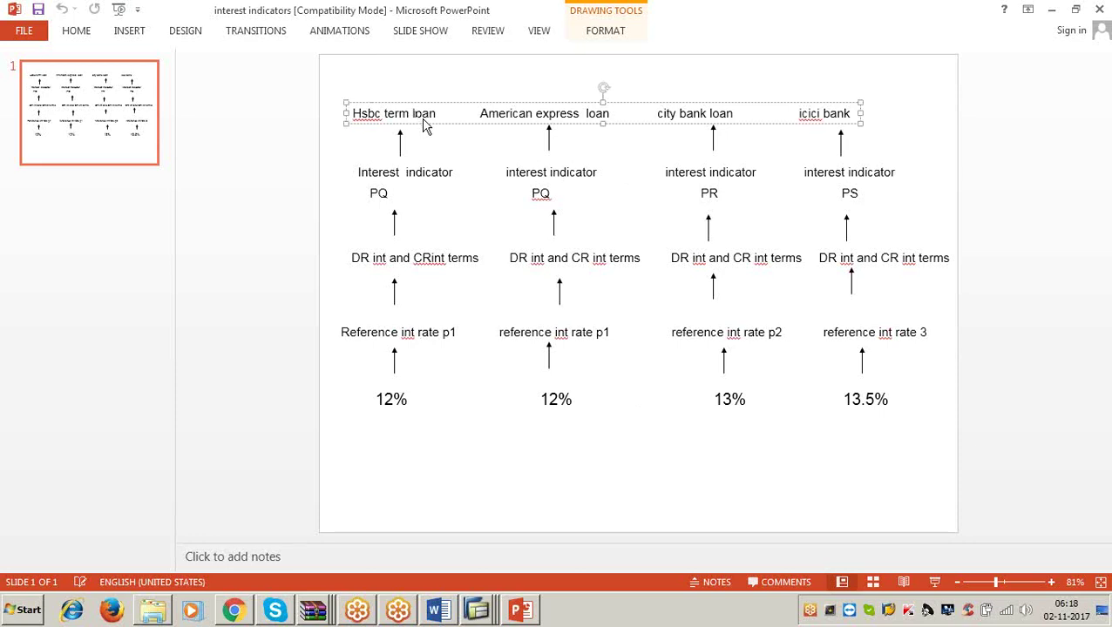
# - Switch to the GENERAL LEDGER document in Word and review the interest account and term loan account creation steps
pyautogui.click(438, 610)
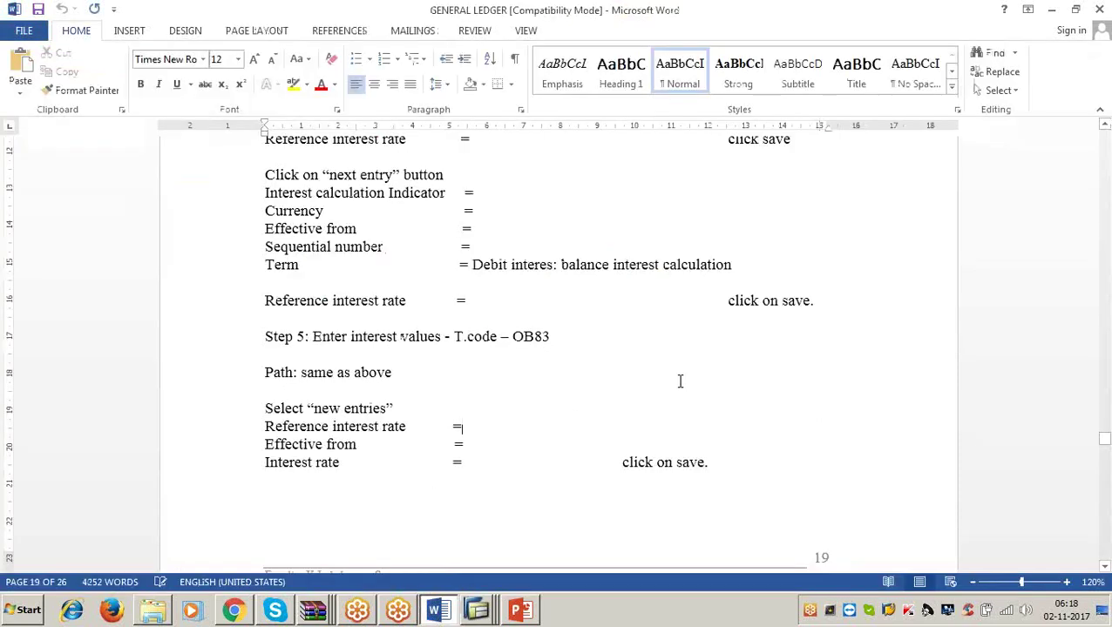
pyautogui.scroll(-6, 670, 382)
pyautogui.scroll(-5, 658, 380)
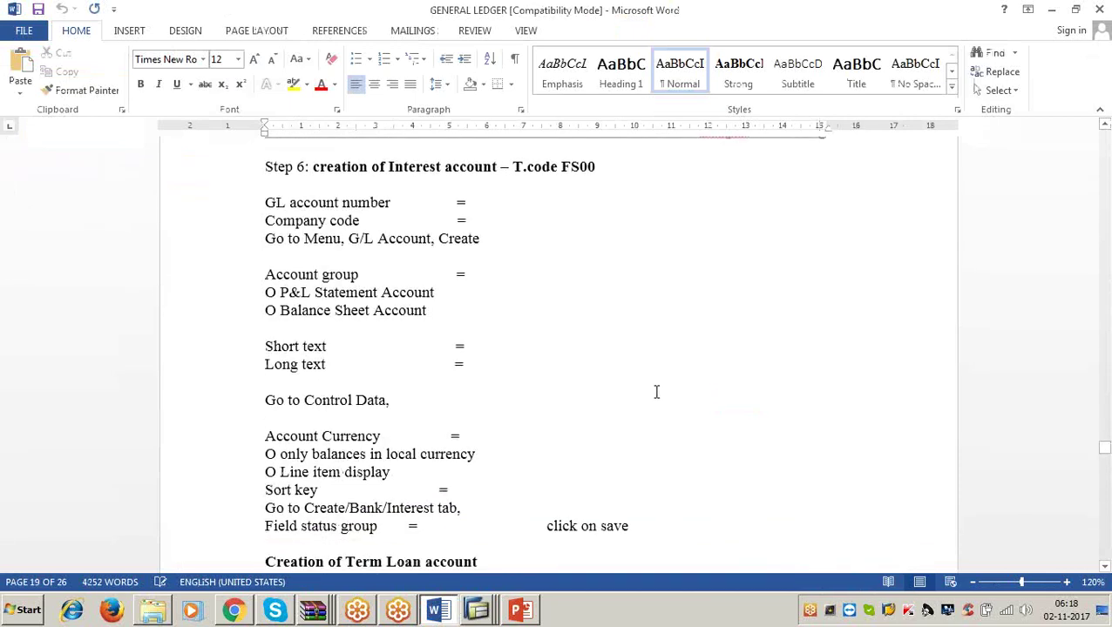
pyautogui.scroll(-7, 642, 370)
pyautogui.scroll(-1, 644, 370)
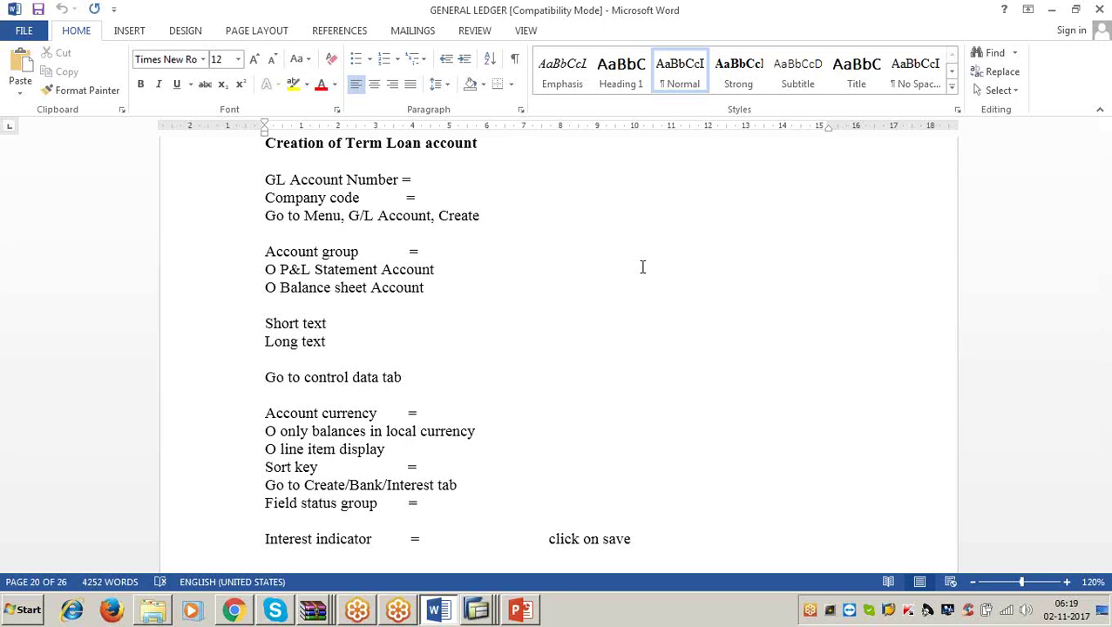
pyautogui.moveTo(1097, 346)
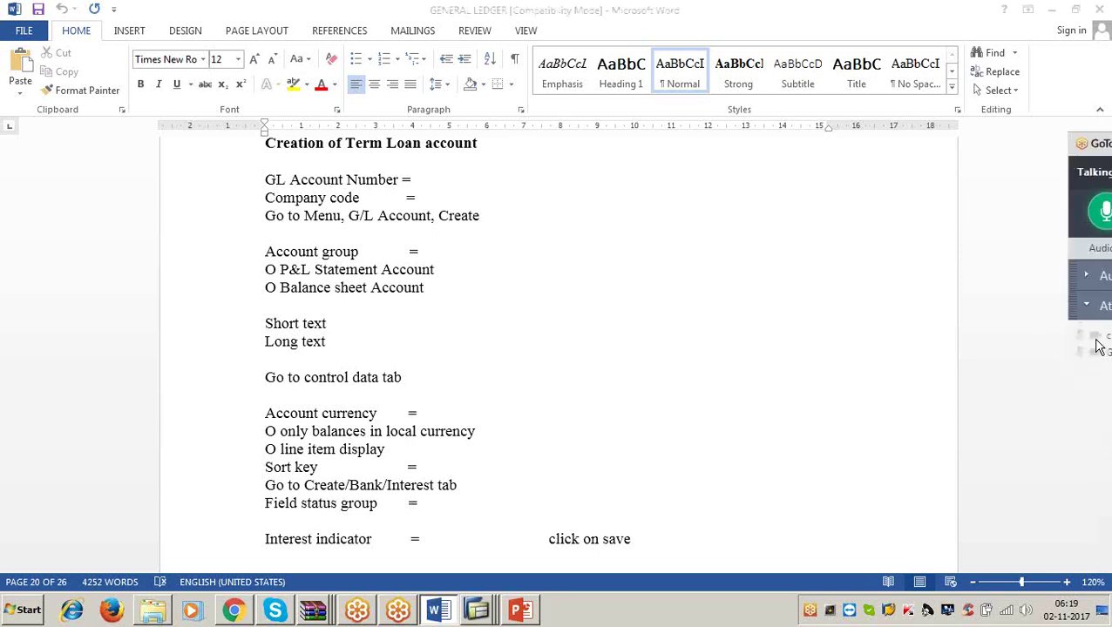